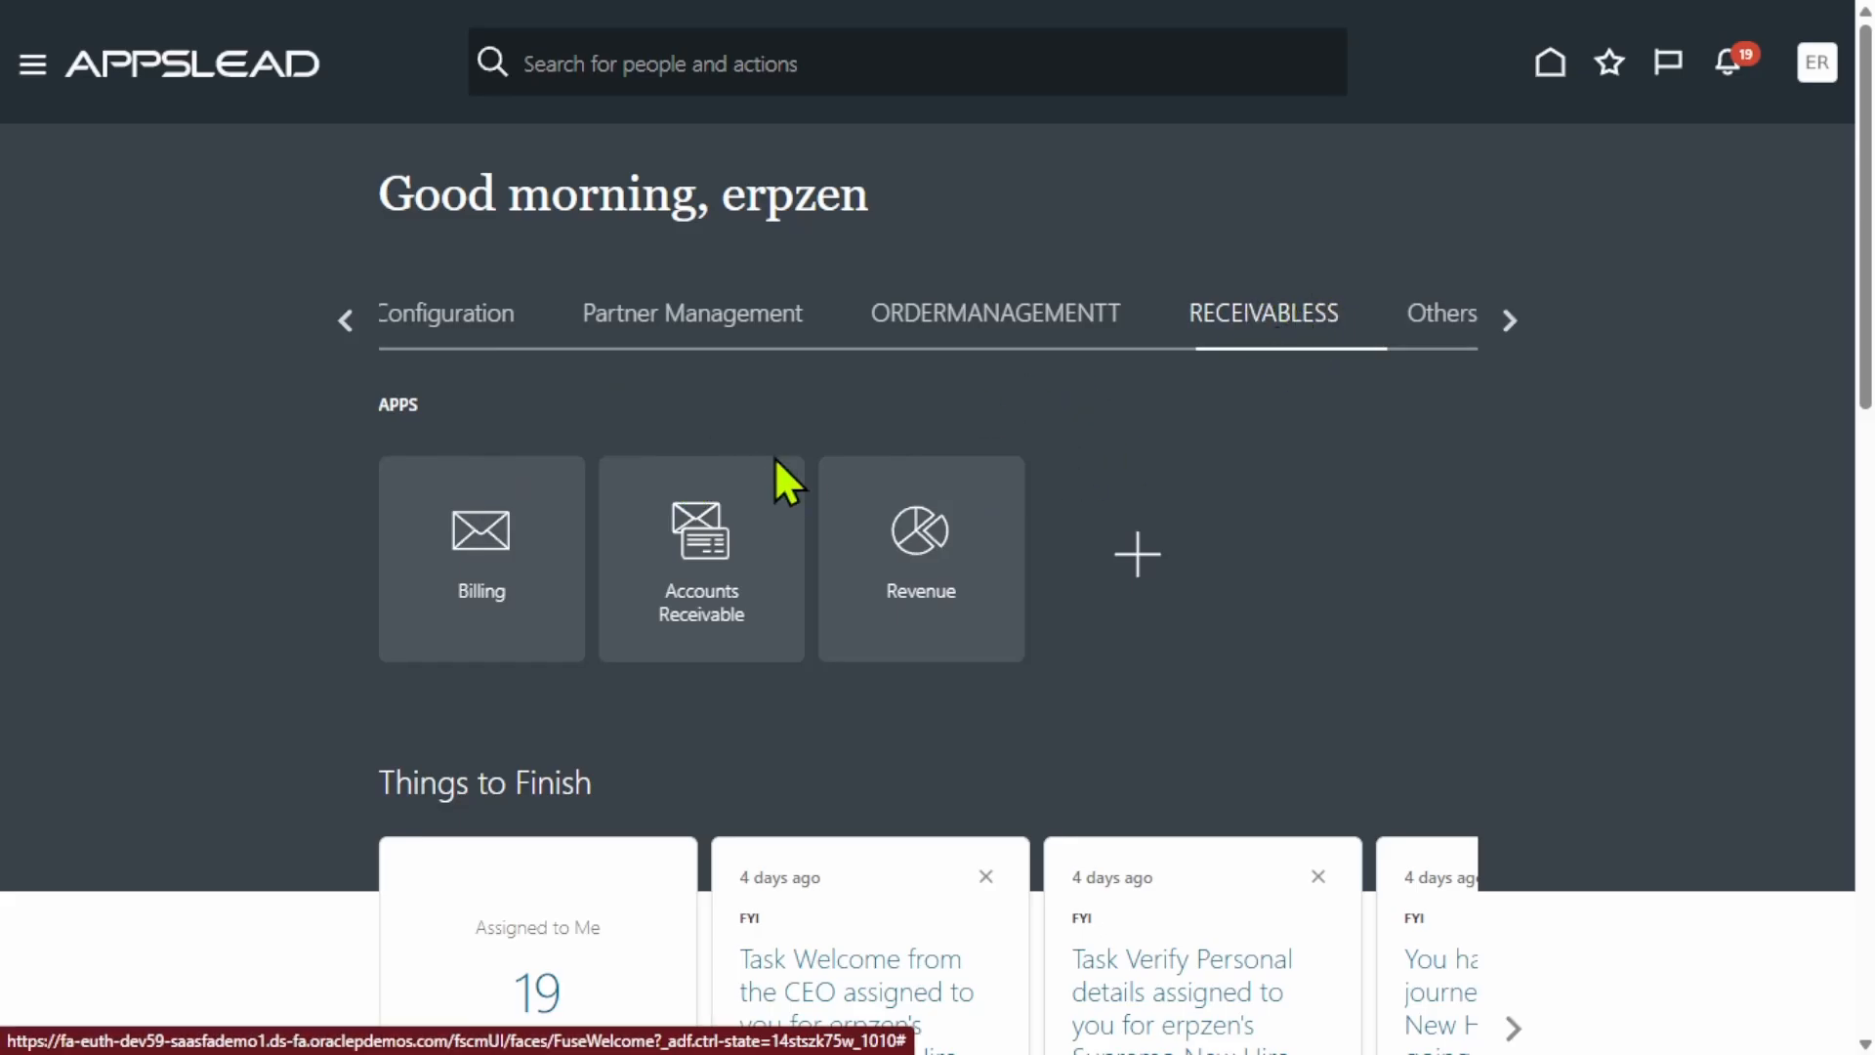
Step: Open the Billing work area and start creating a new transaction
click(507, 532)
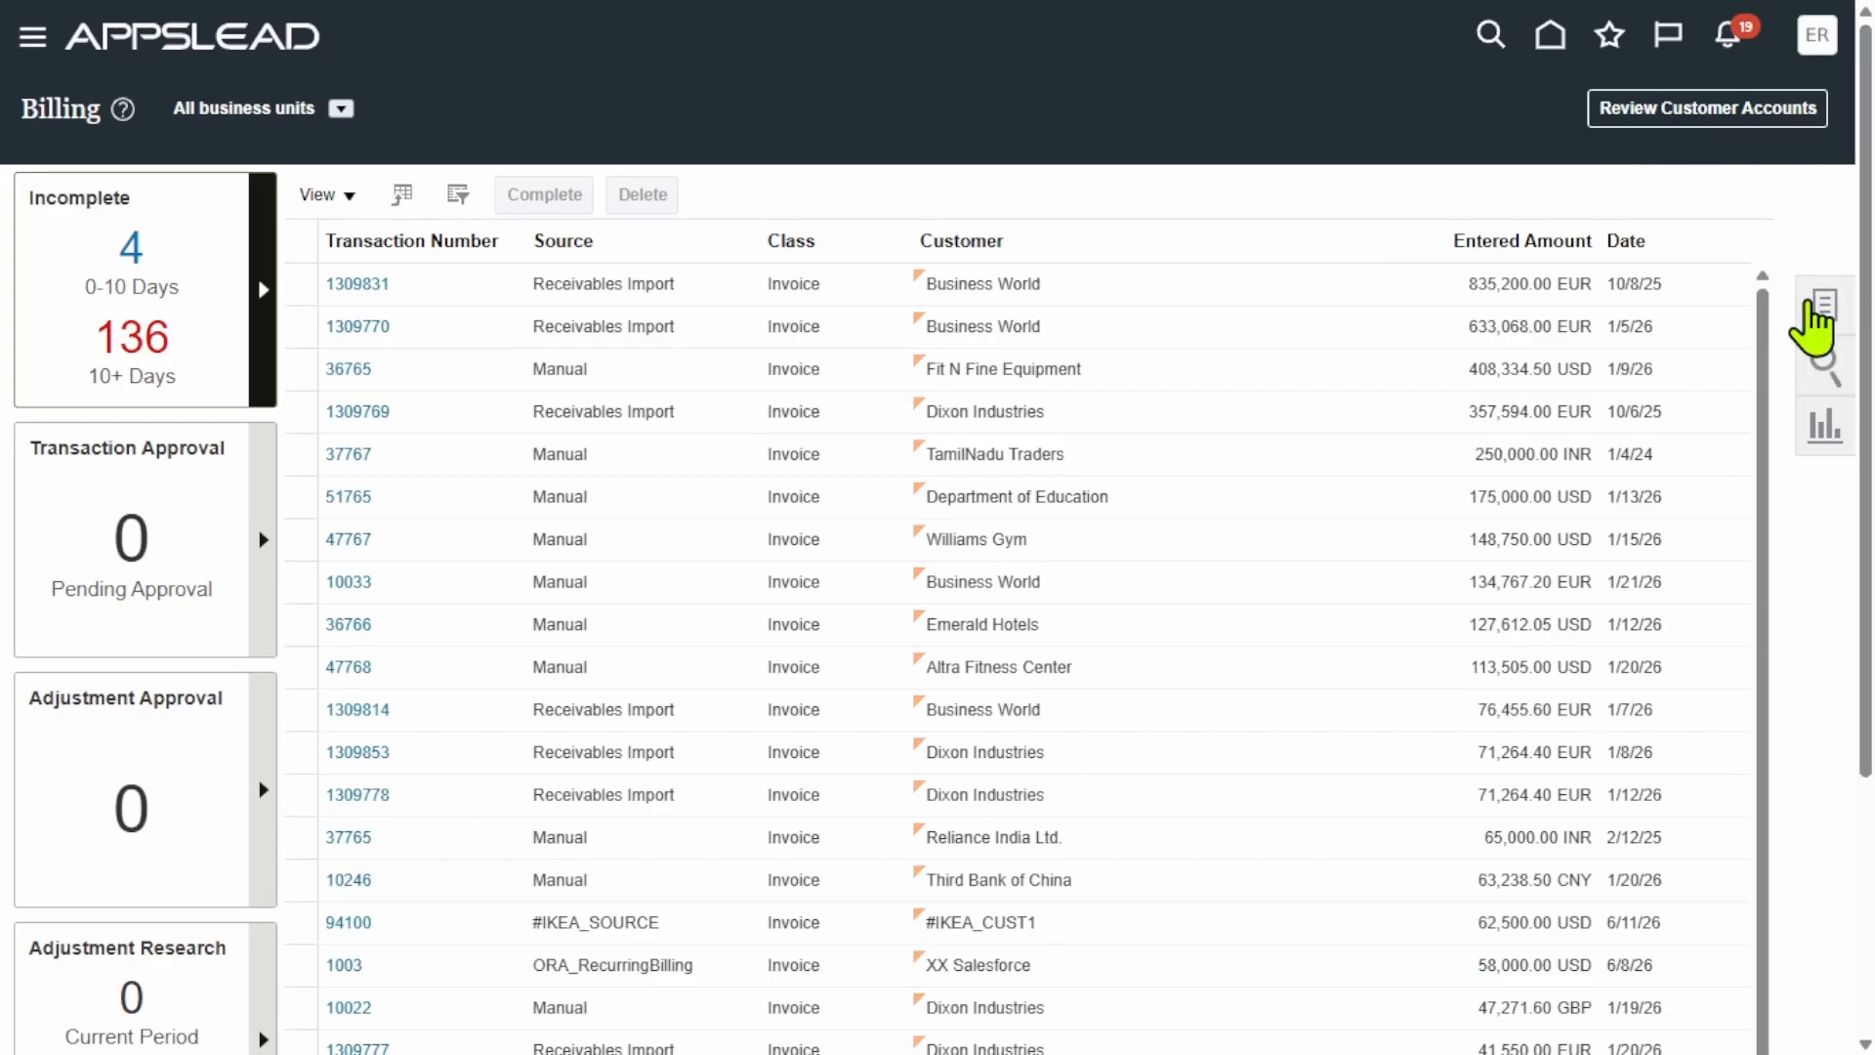
click(1823, 311)
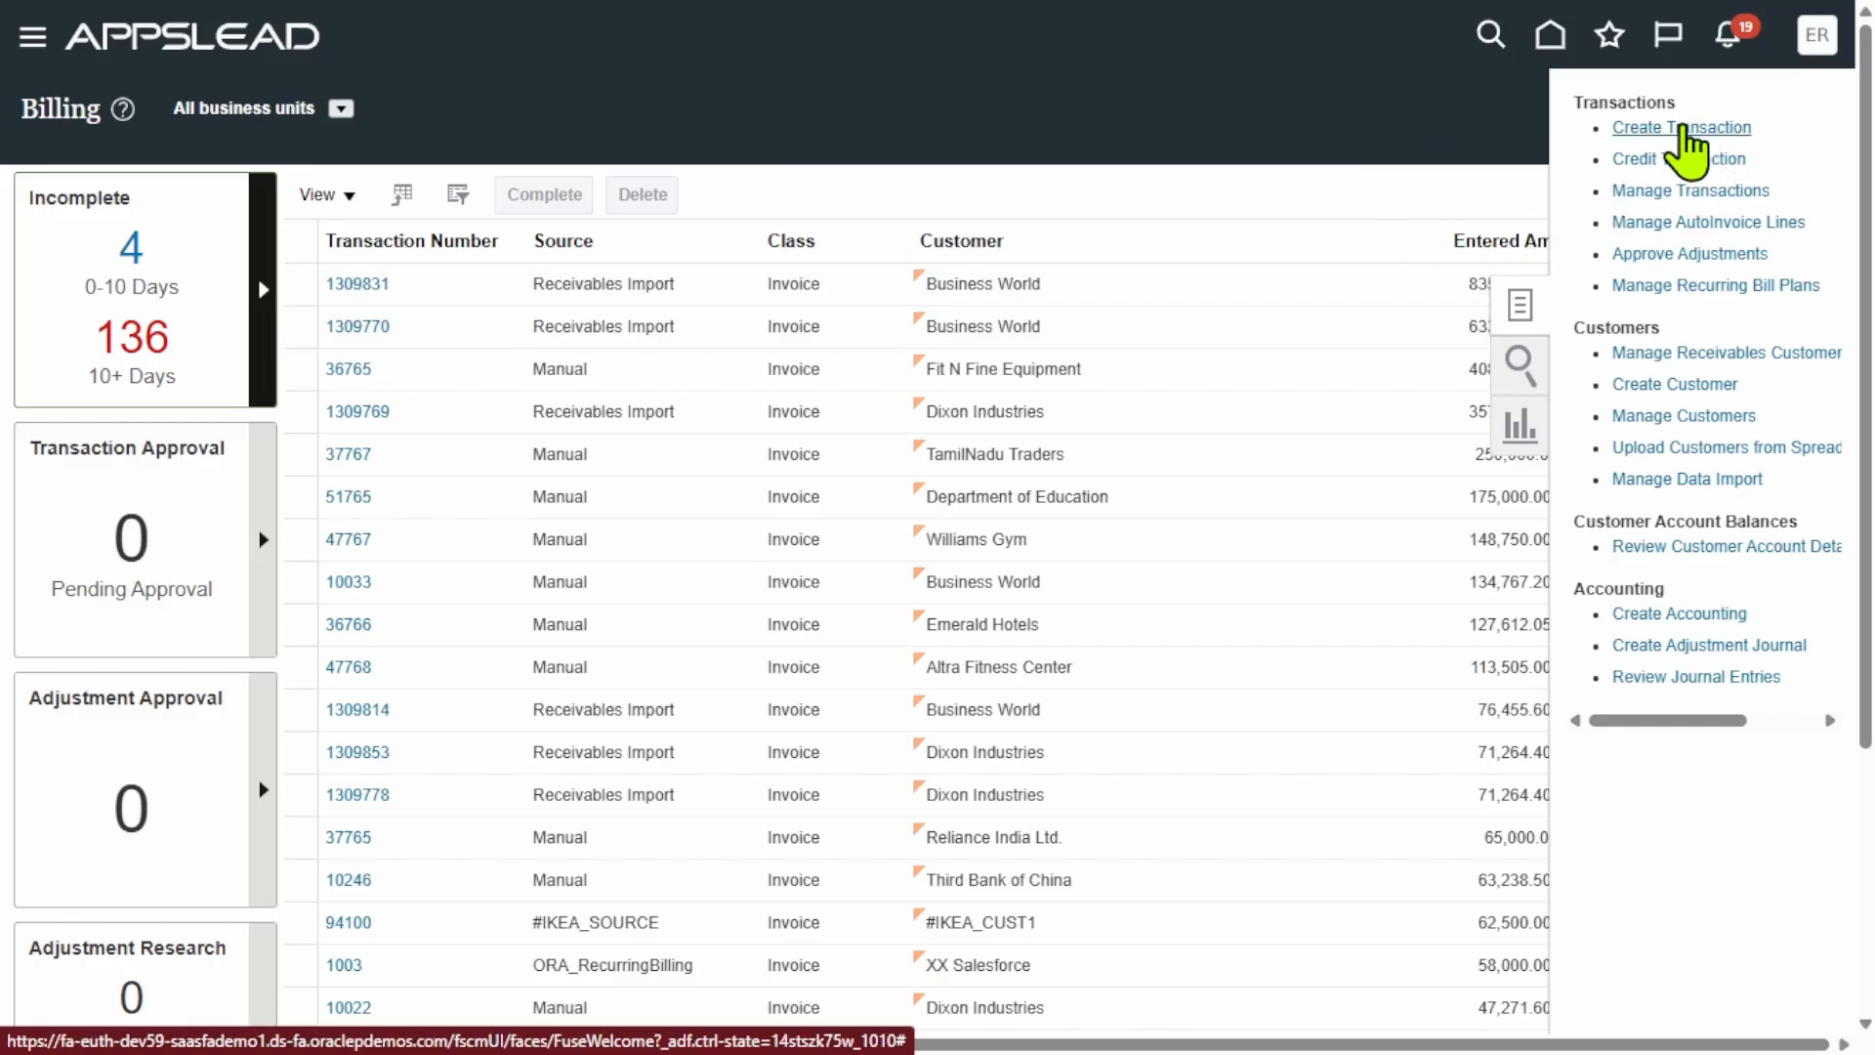
click(1682, 132)
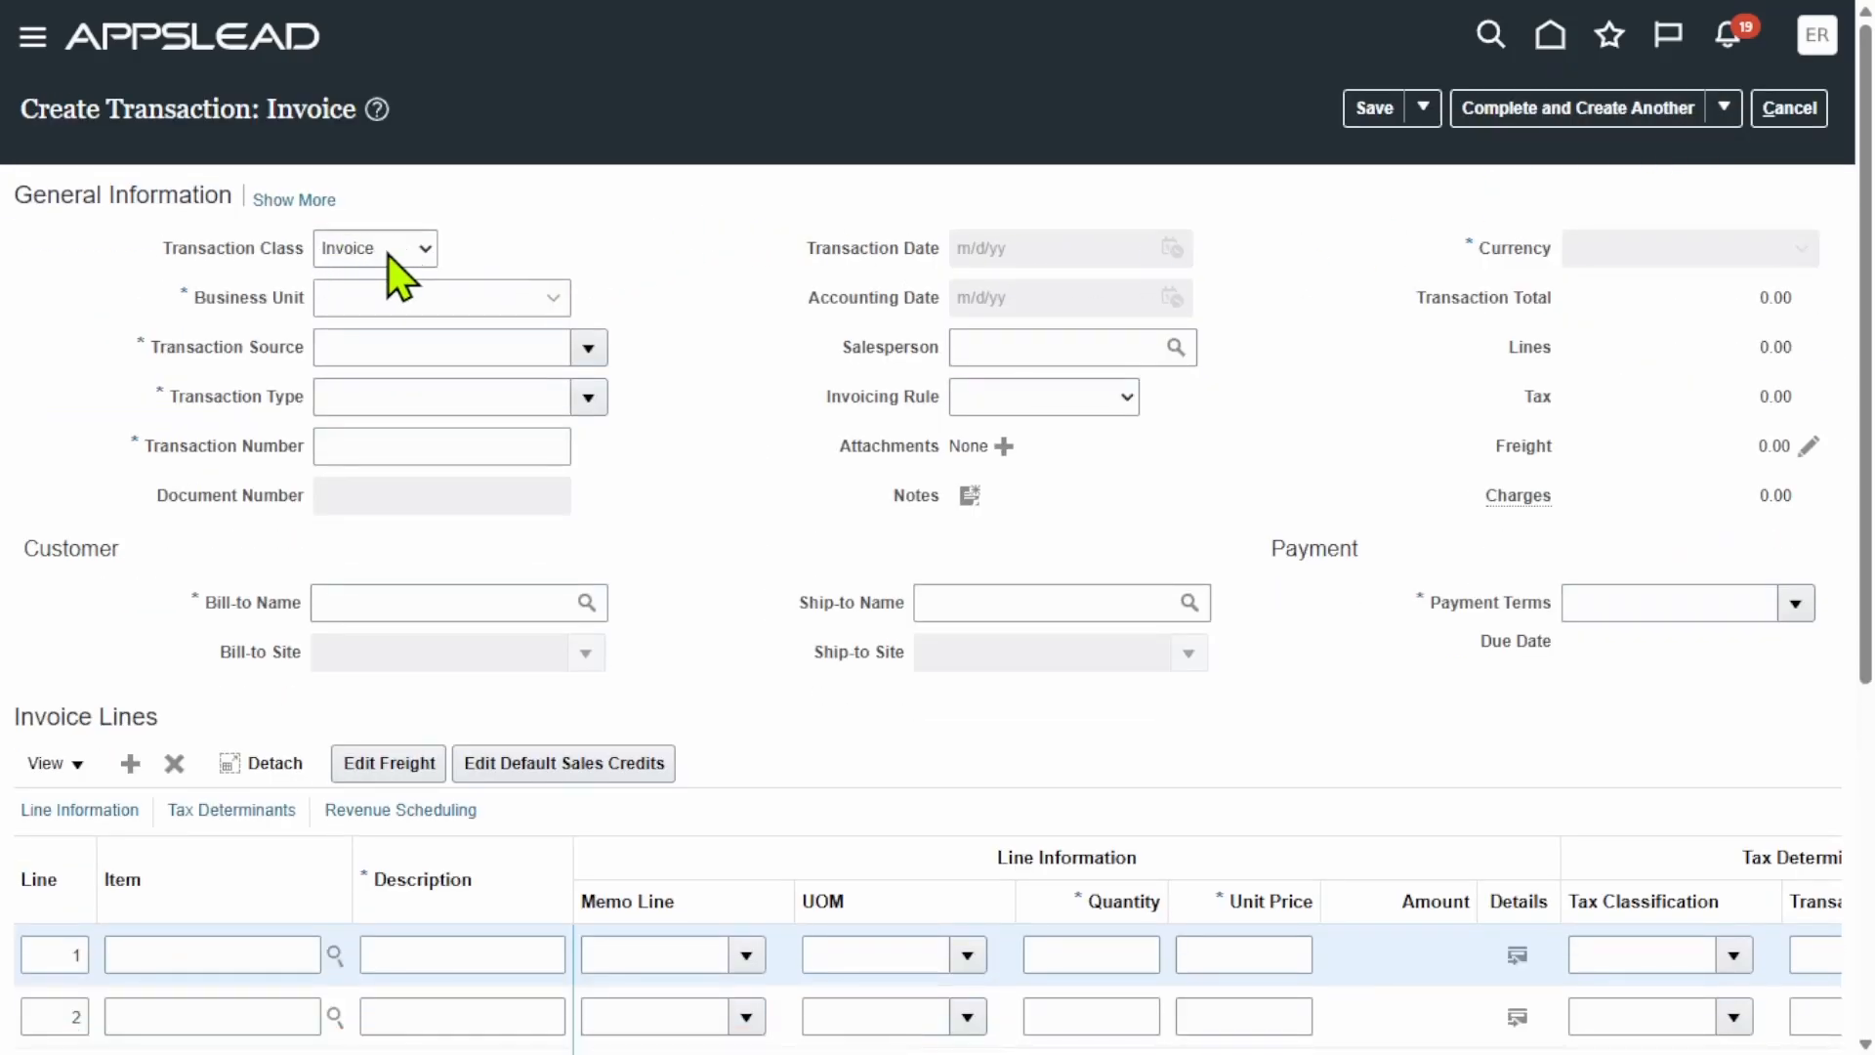
Step: Set the invoice's business unit to CAB USA Business Unit1, with Manual as transaction source and Invoice as transaction type
click(529, 295)
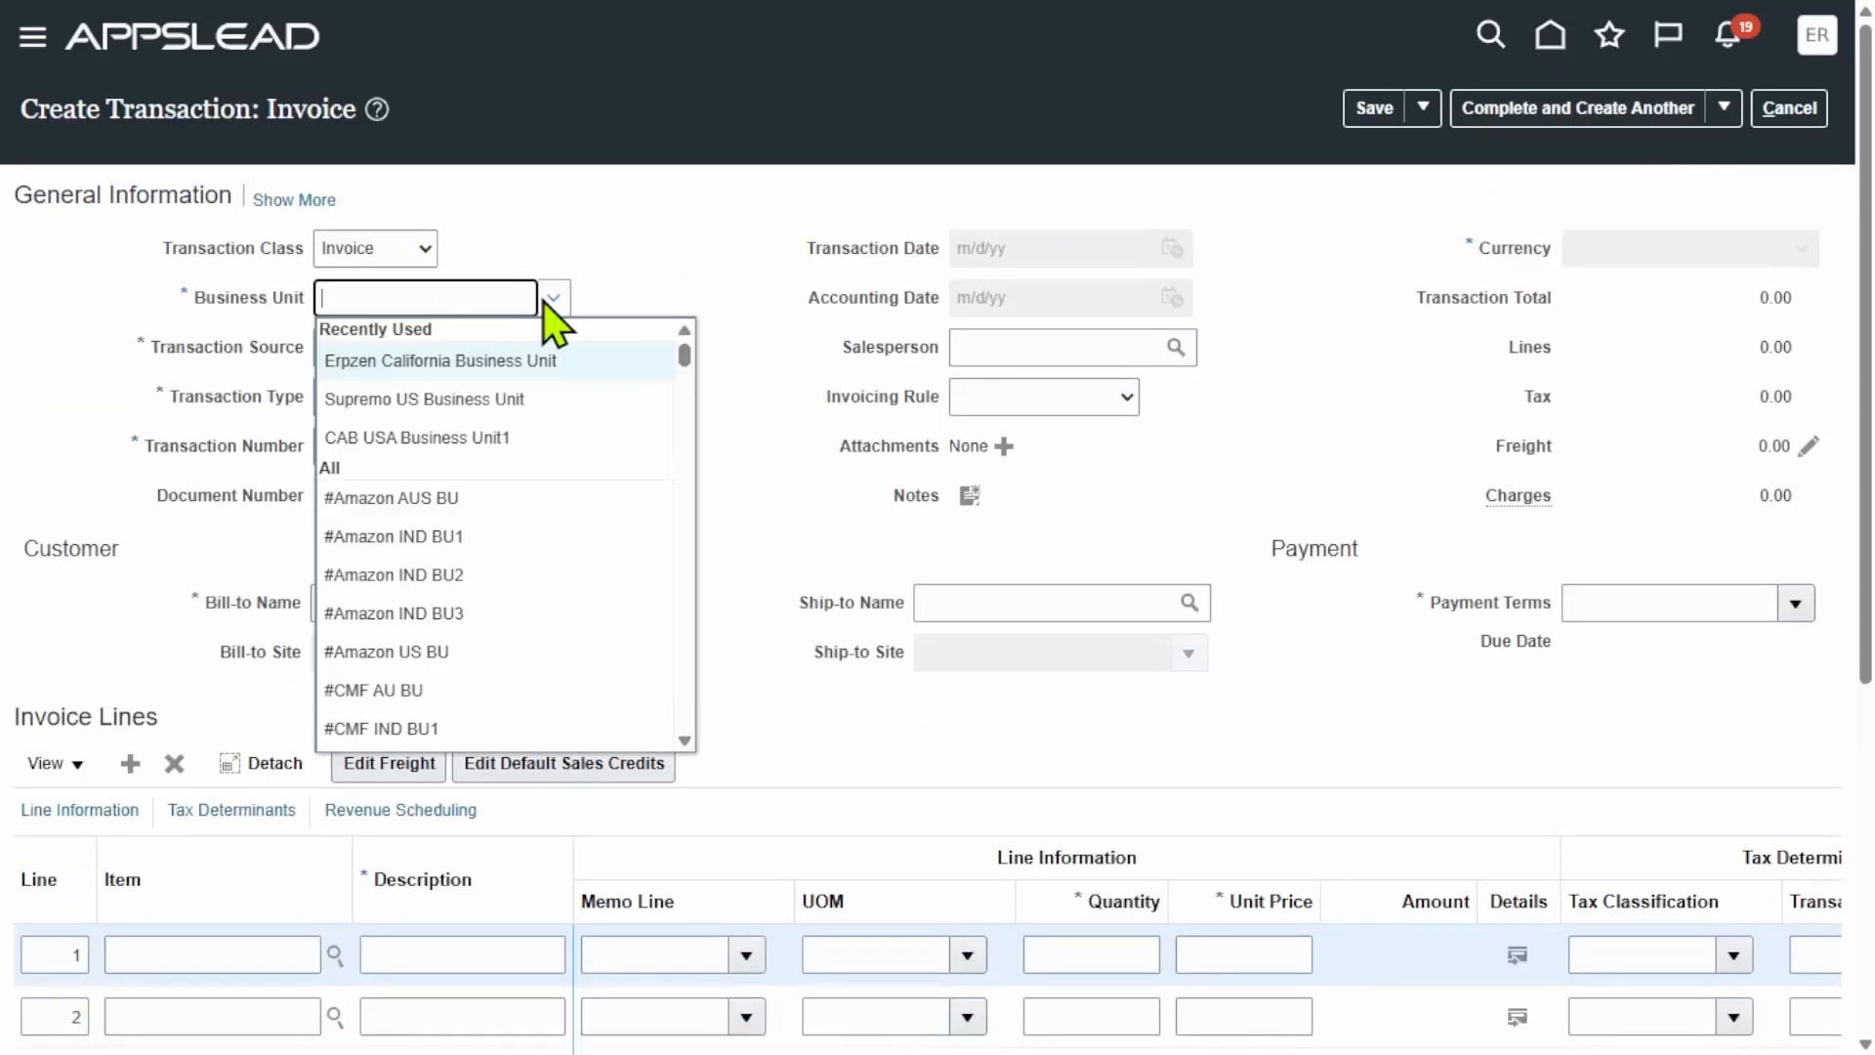
text(CAB USA Business Unit1)
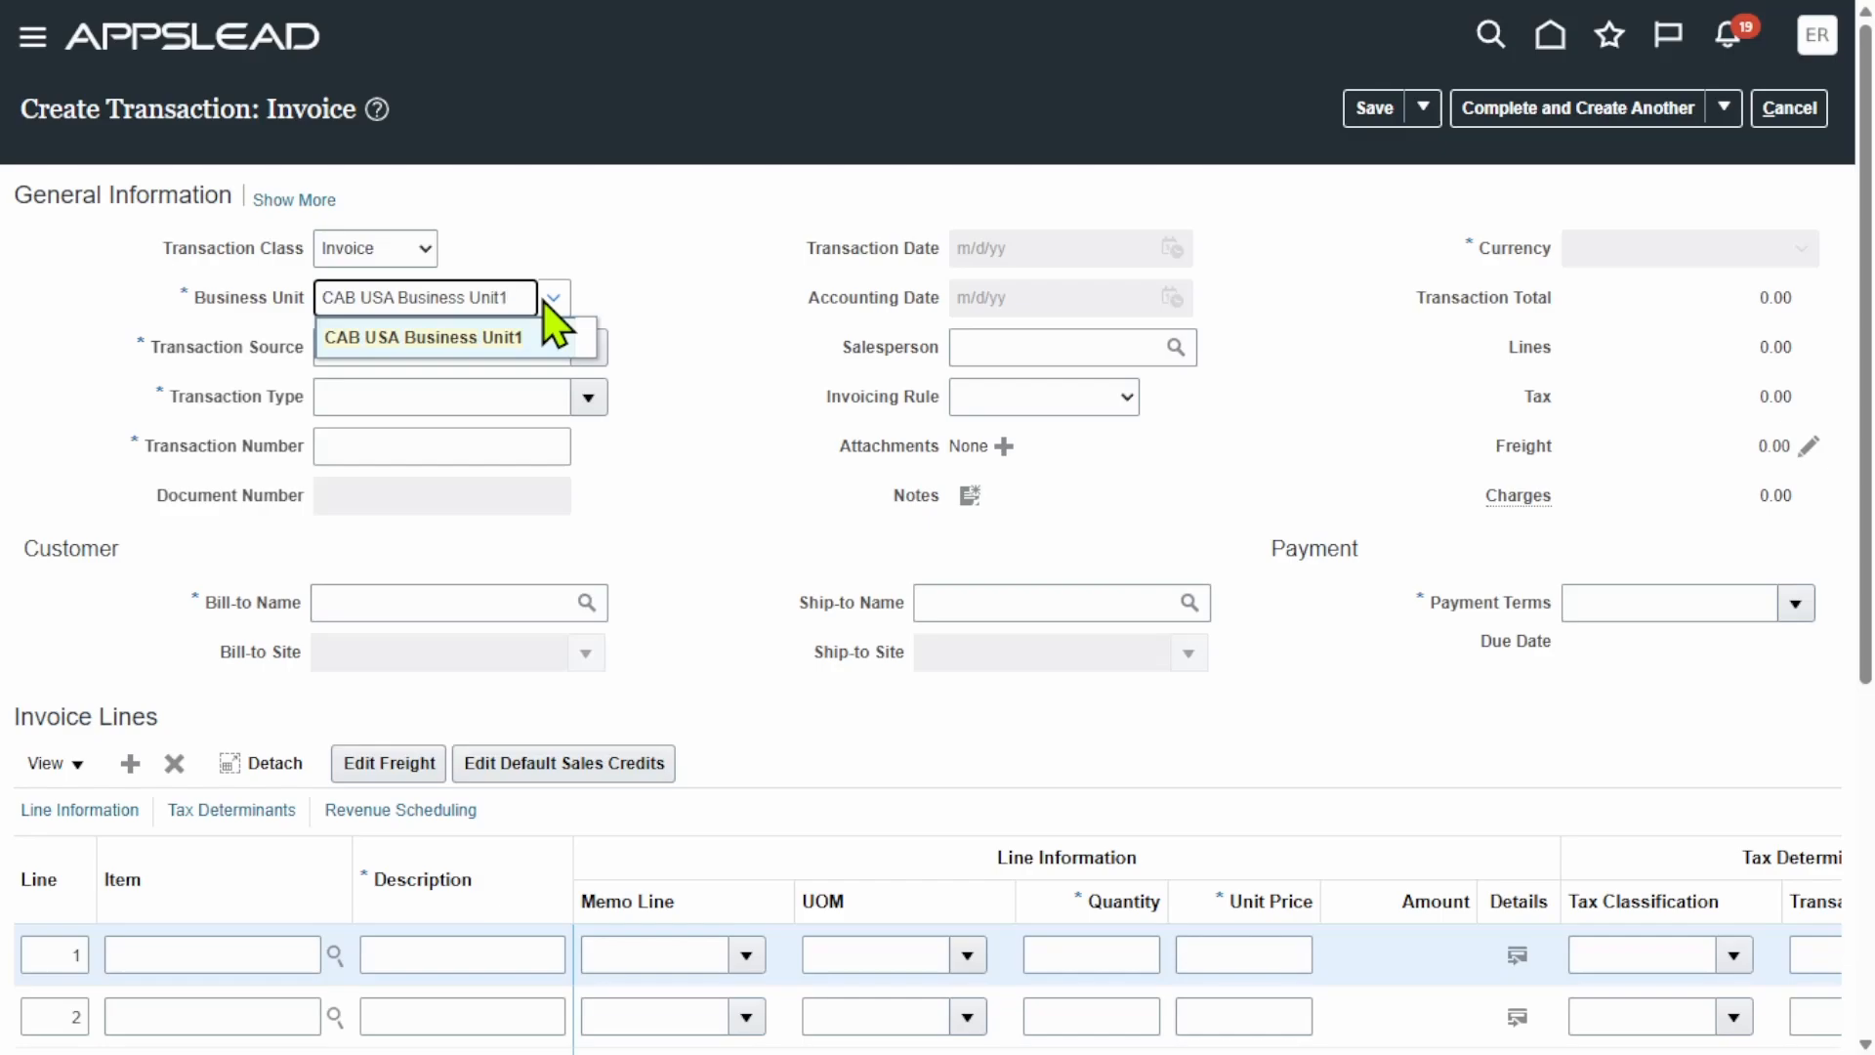
click(535, 338)
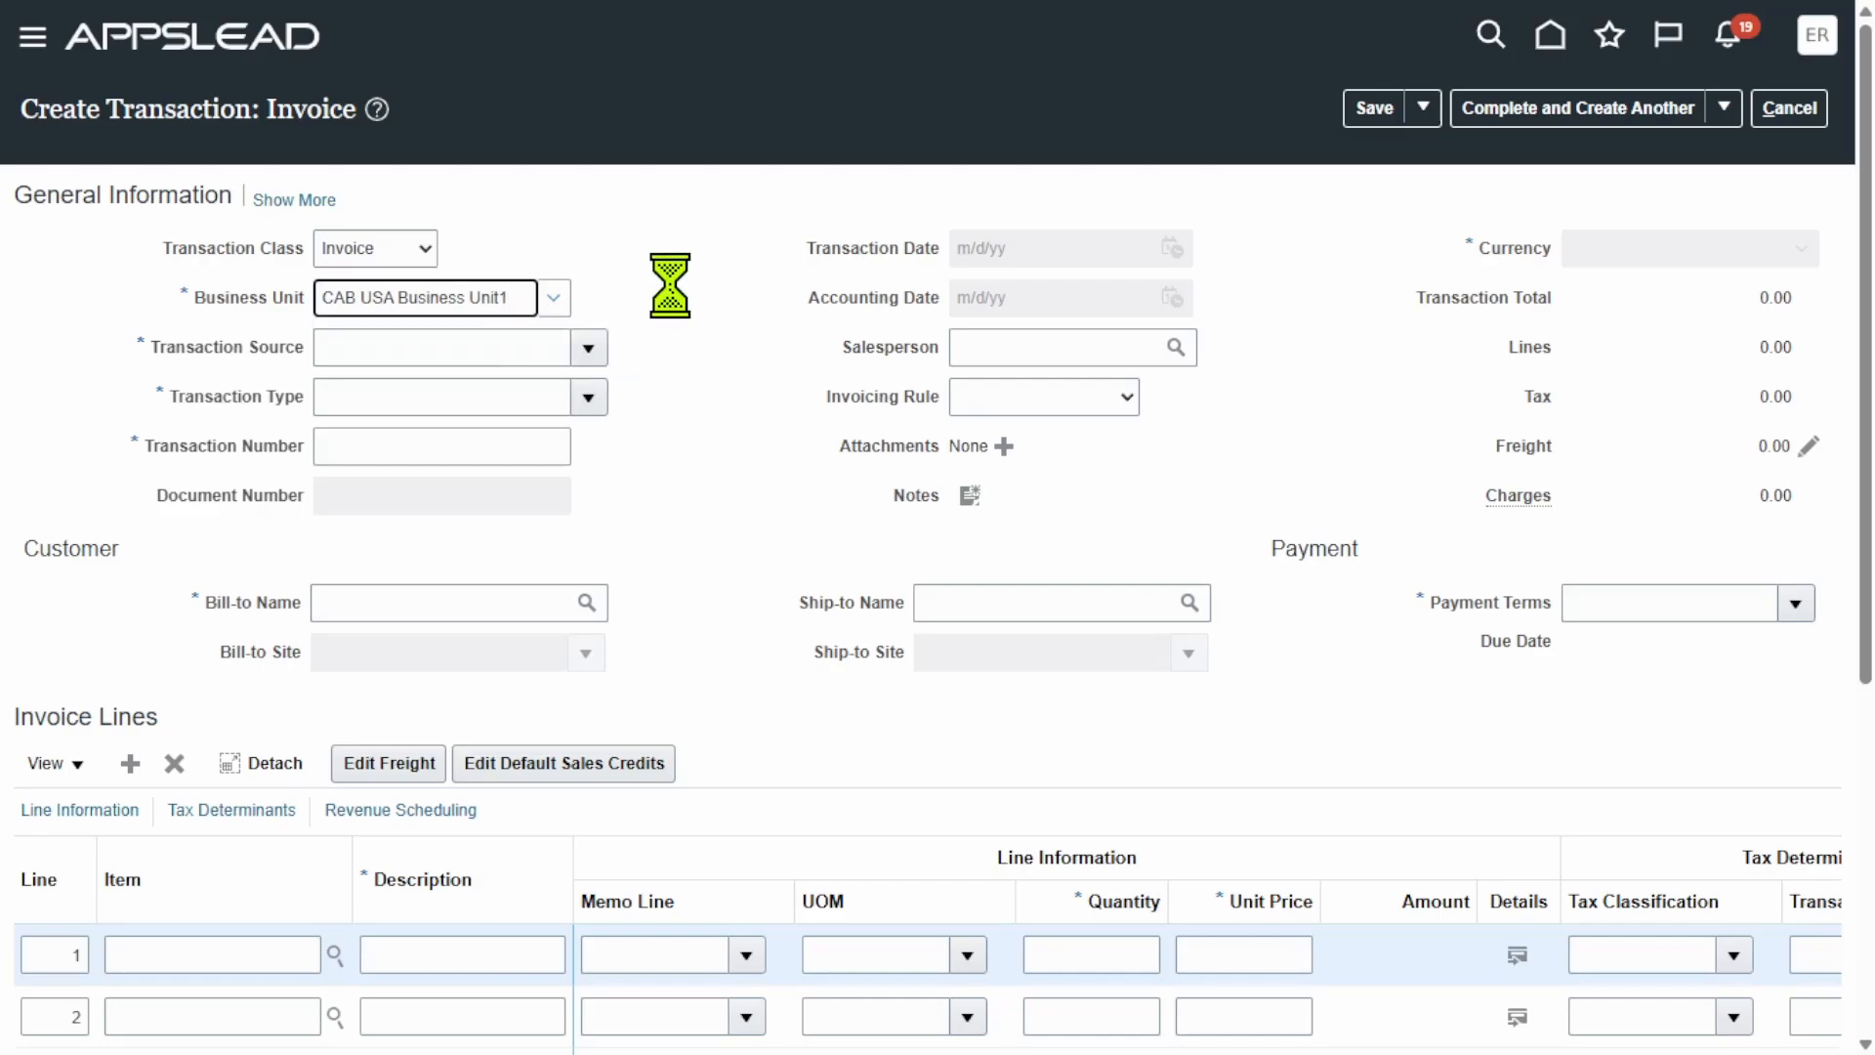
click(453, 356)
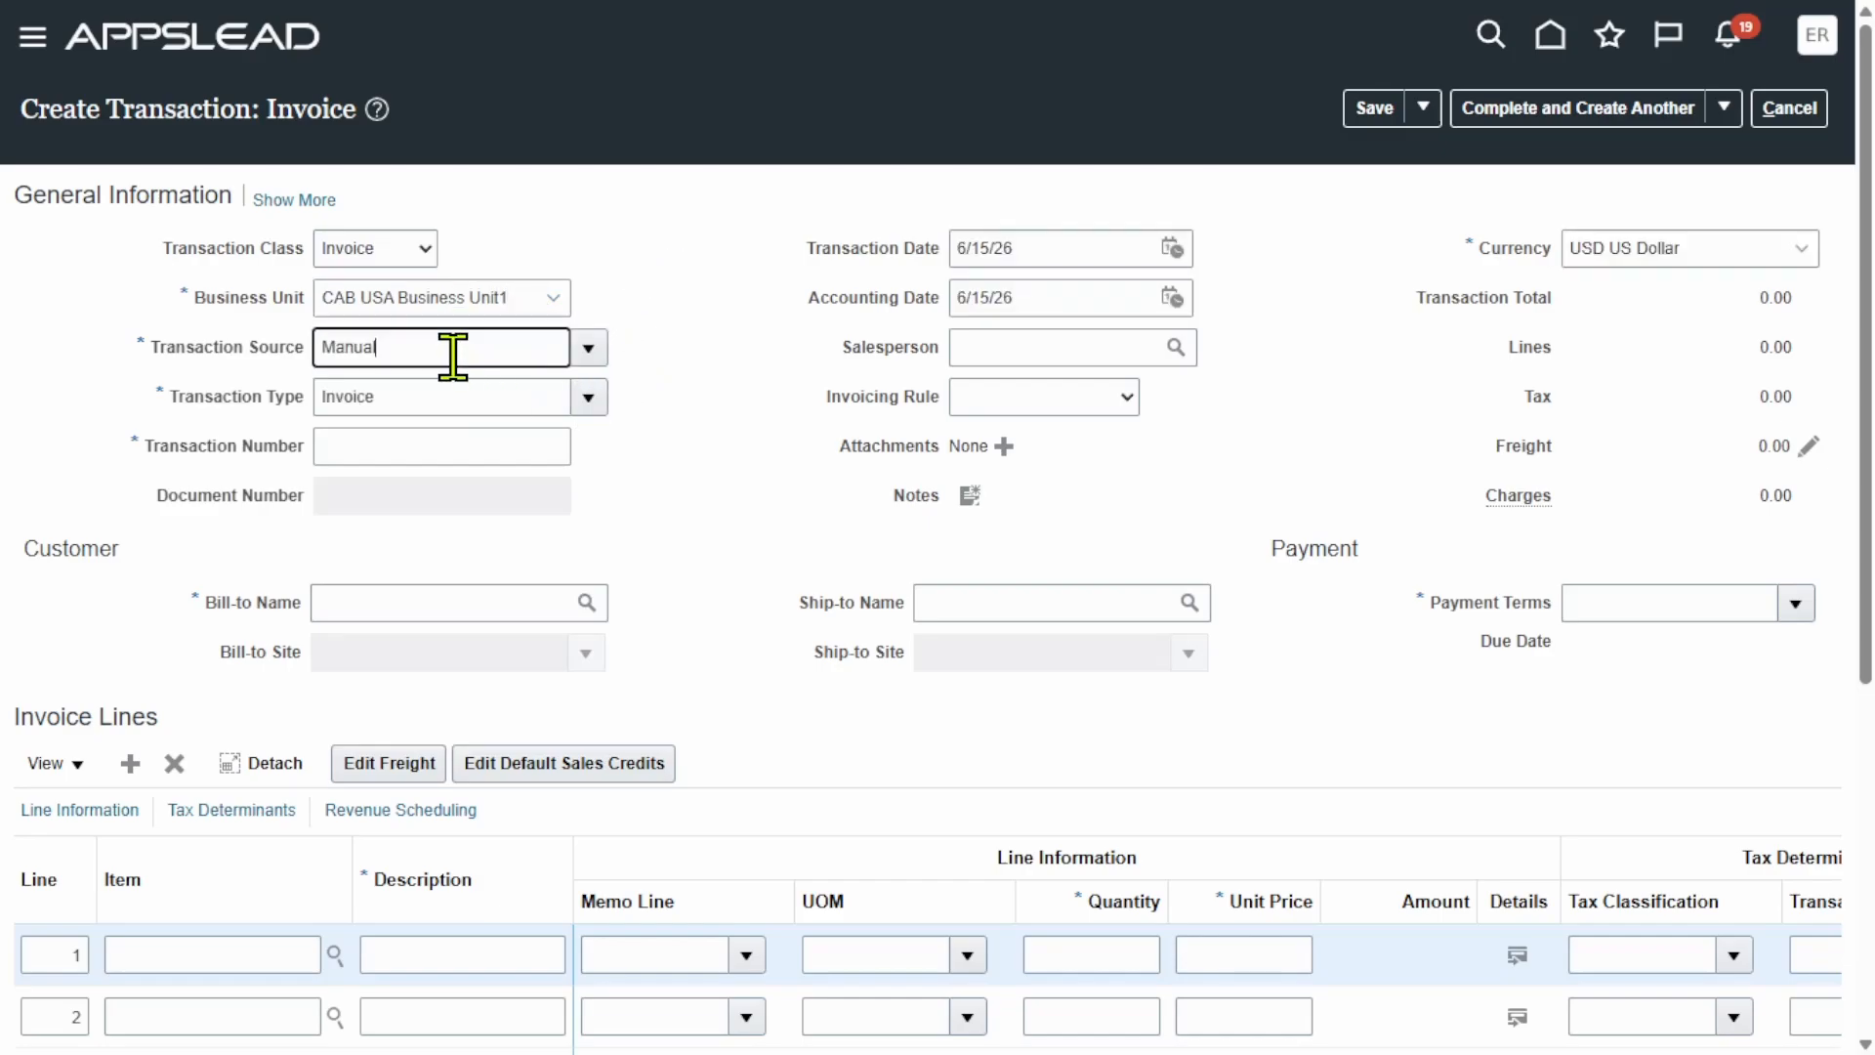
click(452, 393)
click(621, 530)
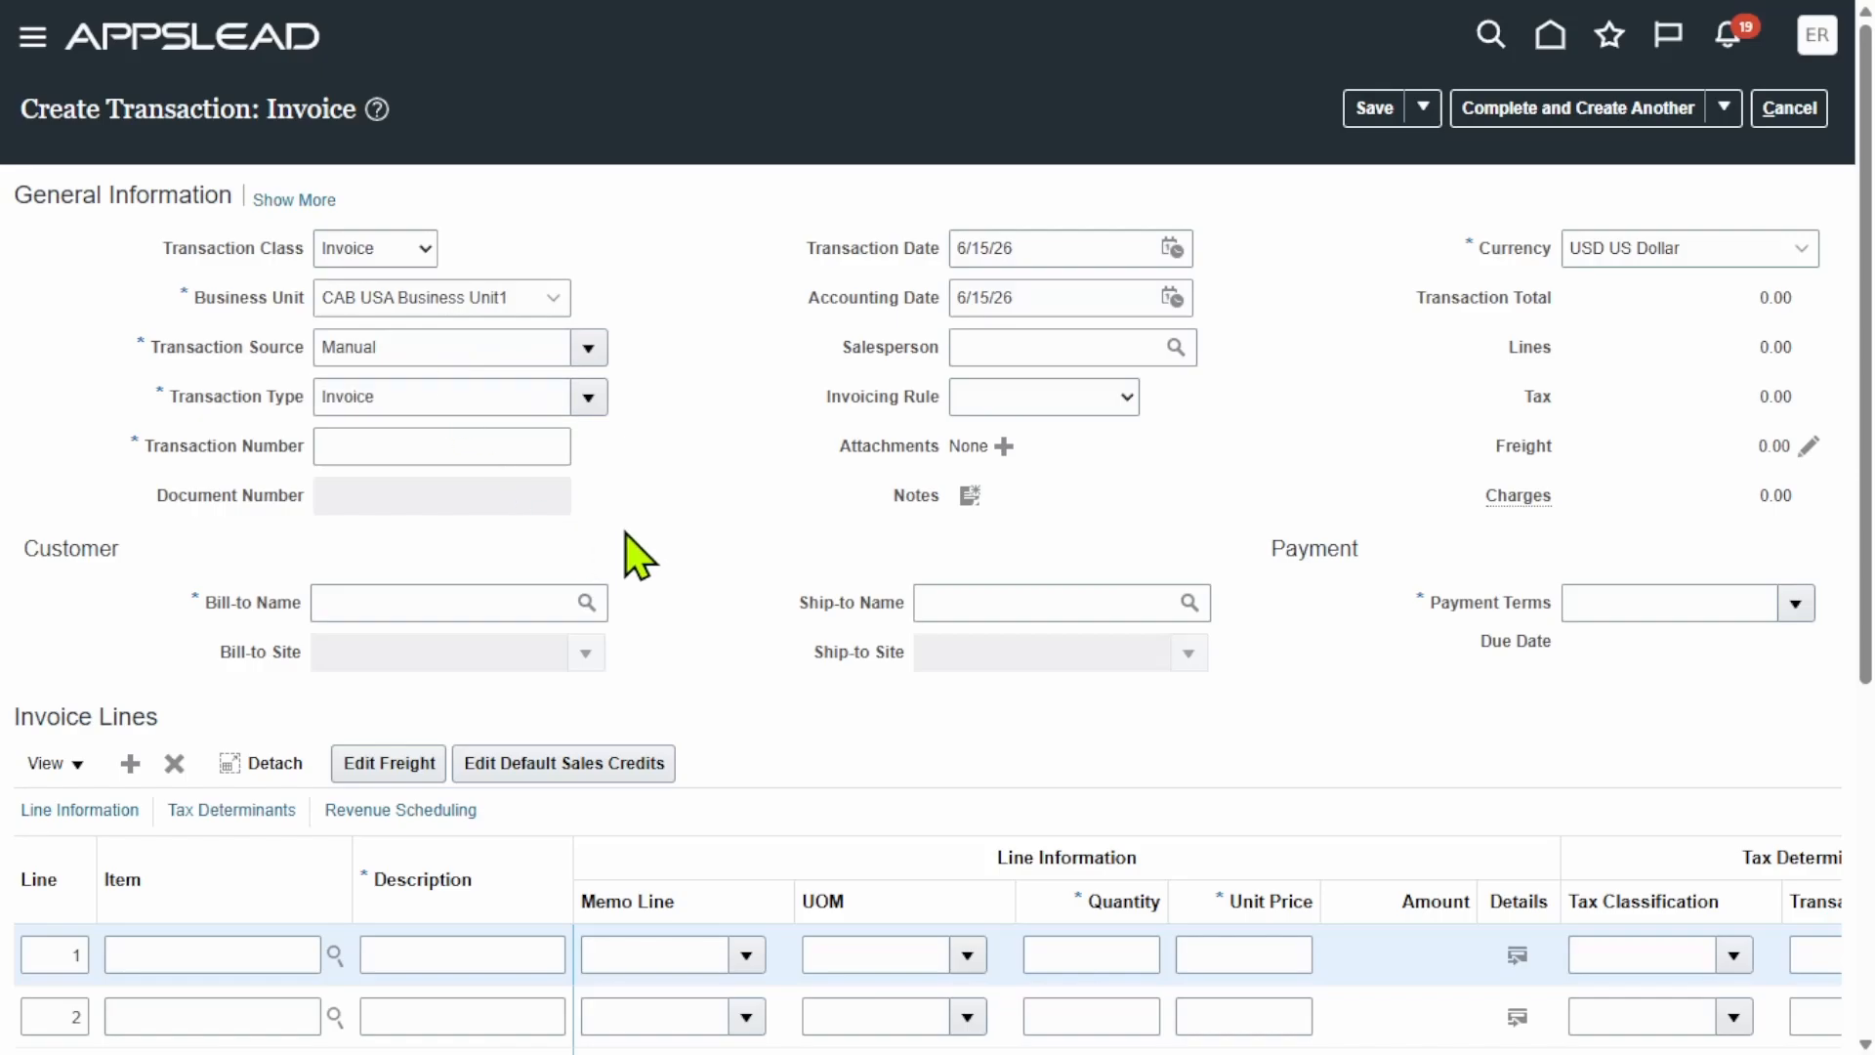
Step: Search the bill-to names for "erpzen" and select Erpzen customer as the invoice's bill-to customer
click(586, 603)
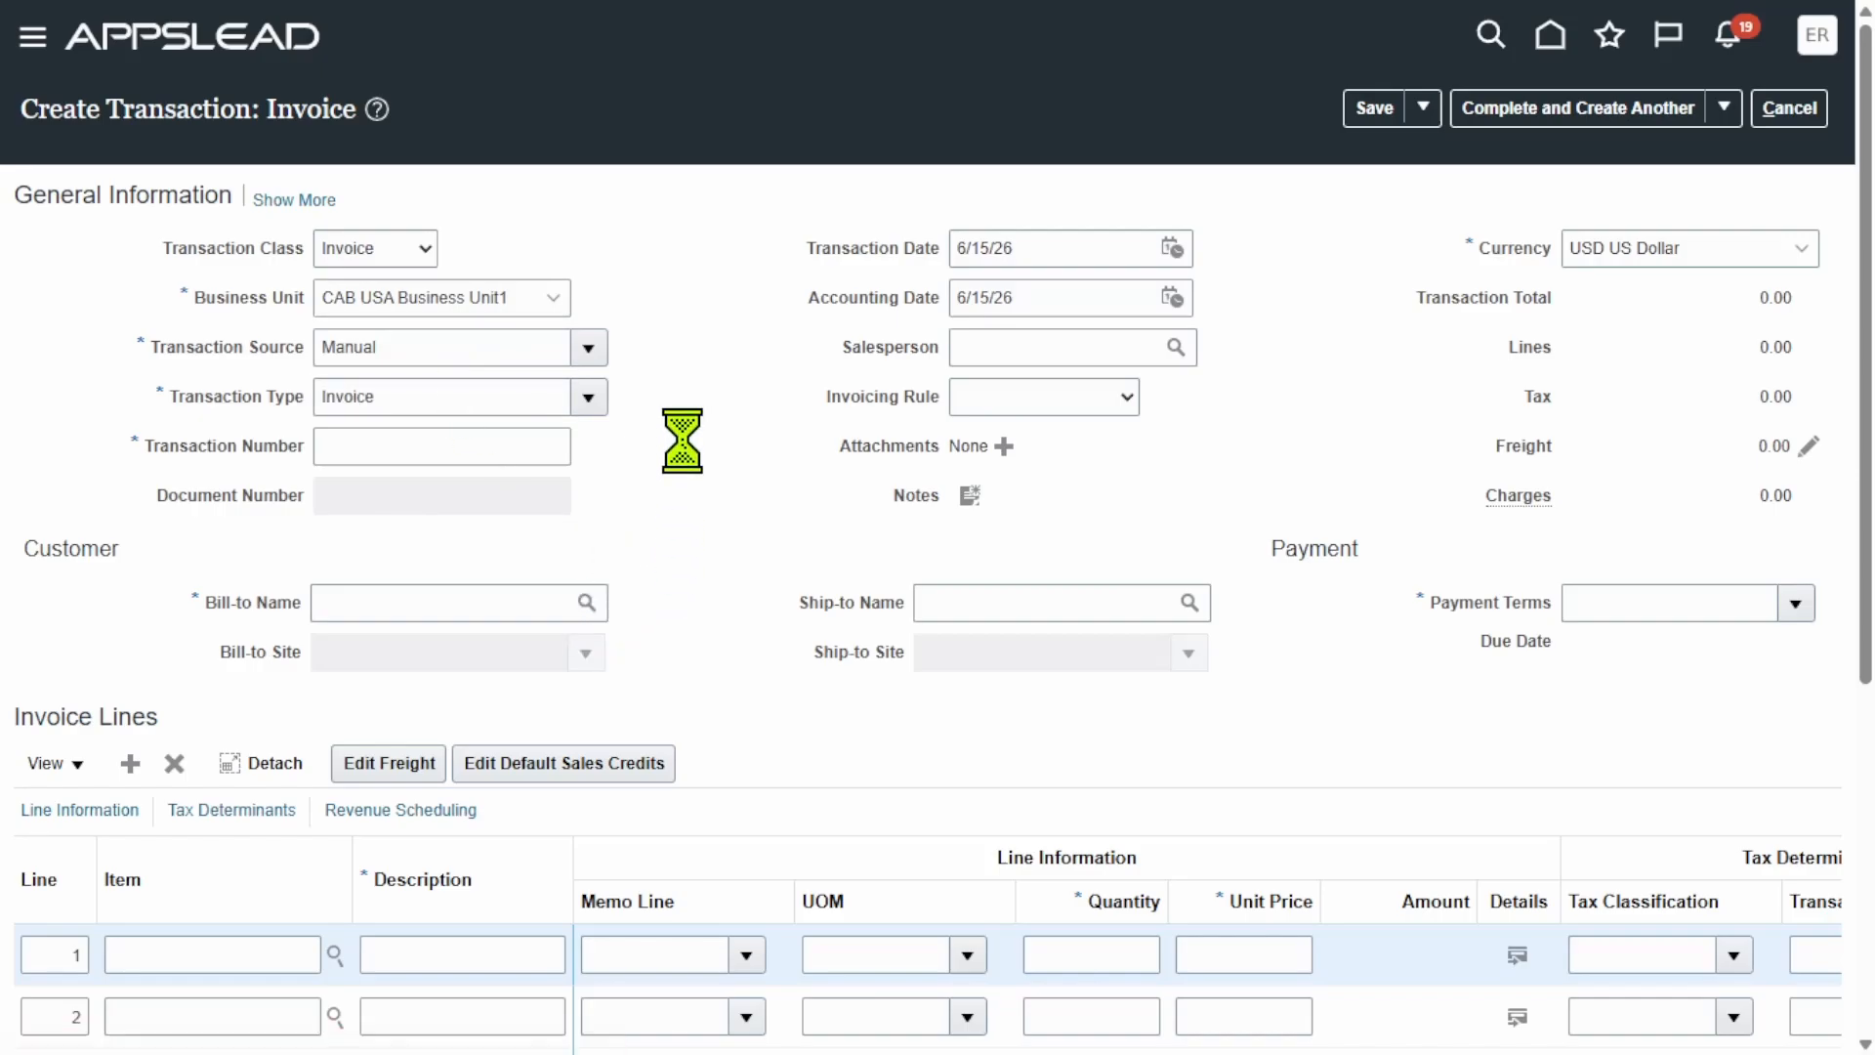
click(809, 400)
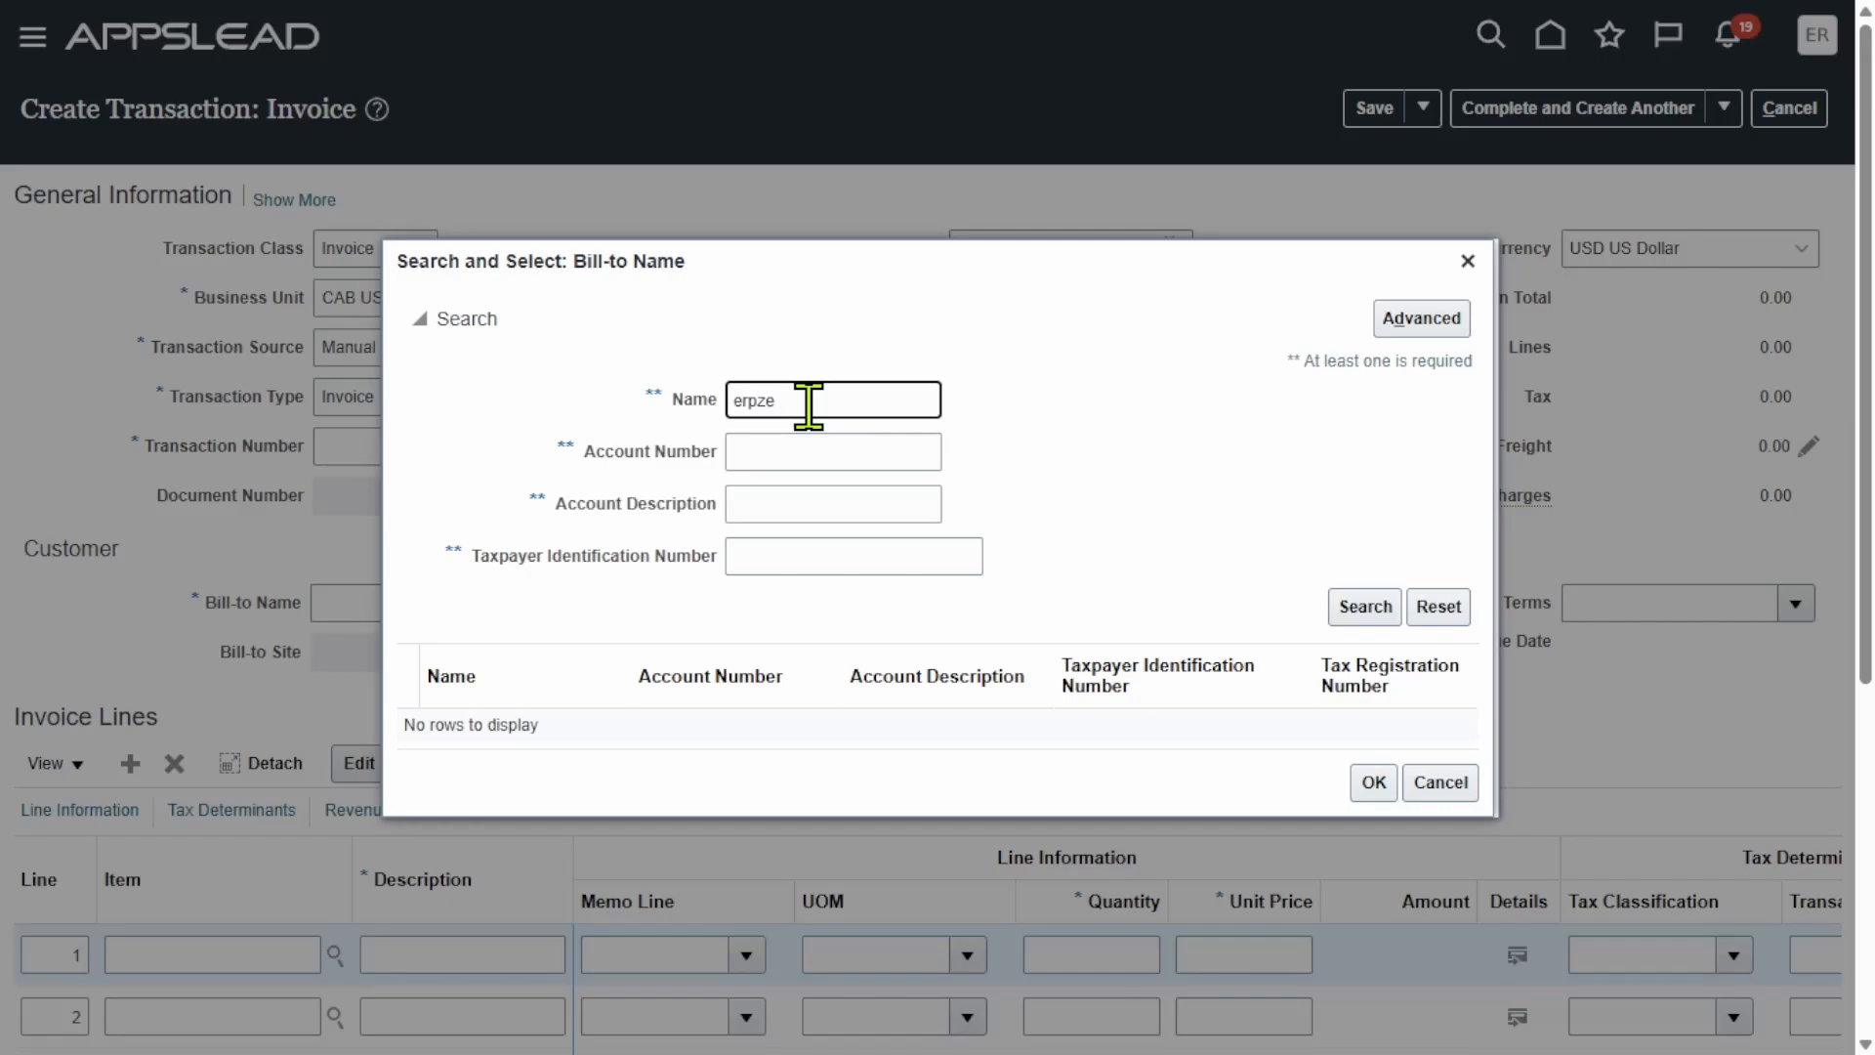
click(1346, 606)
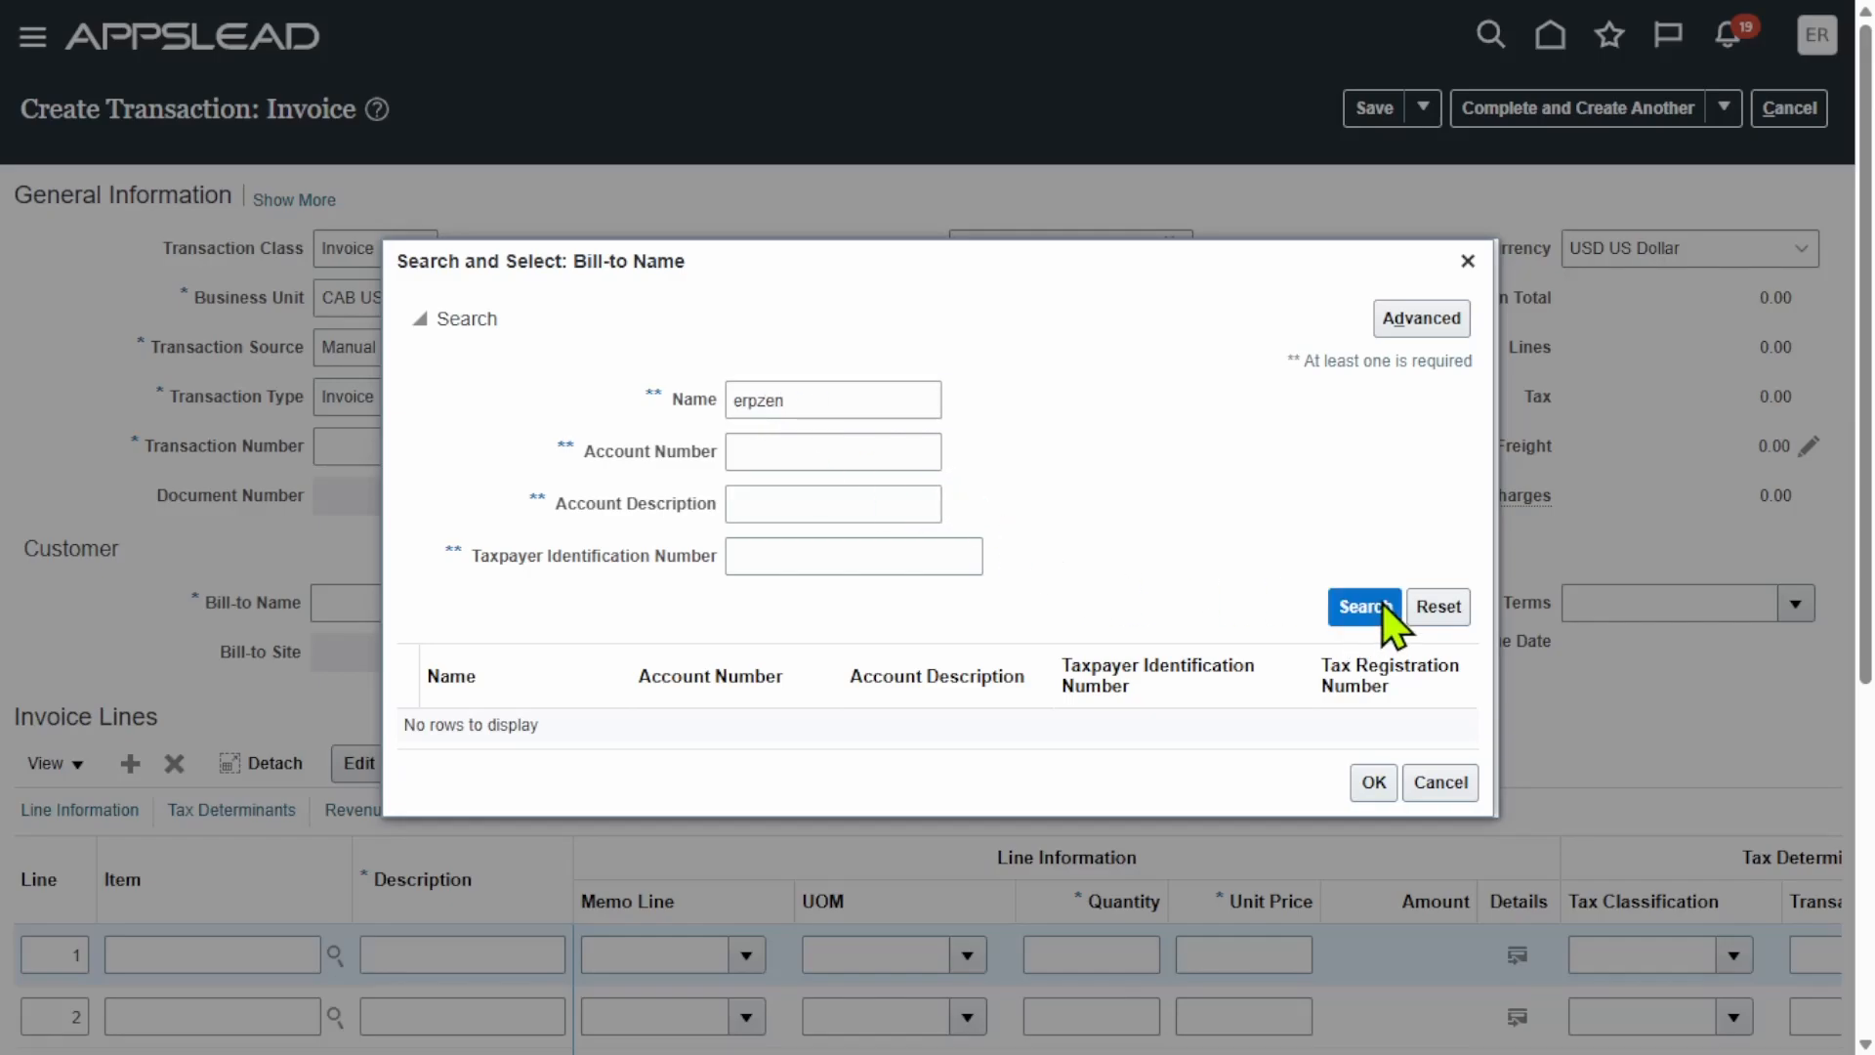
click(953, 725)
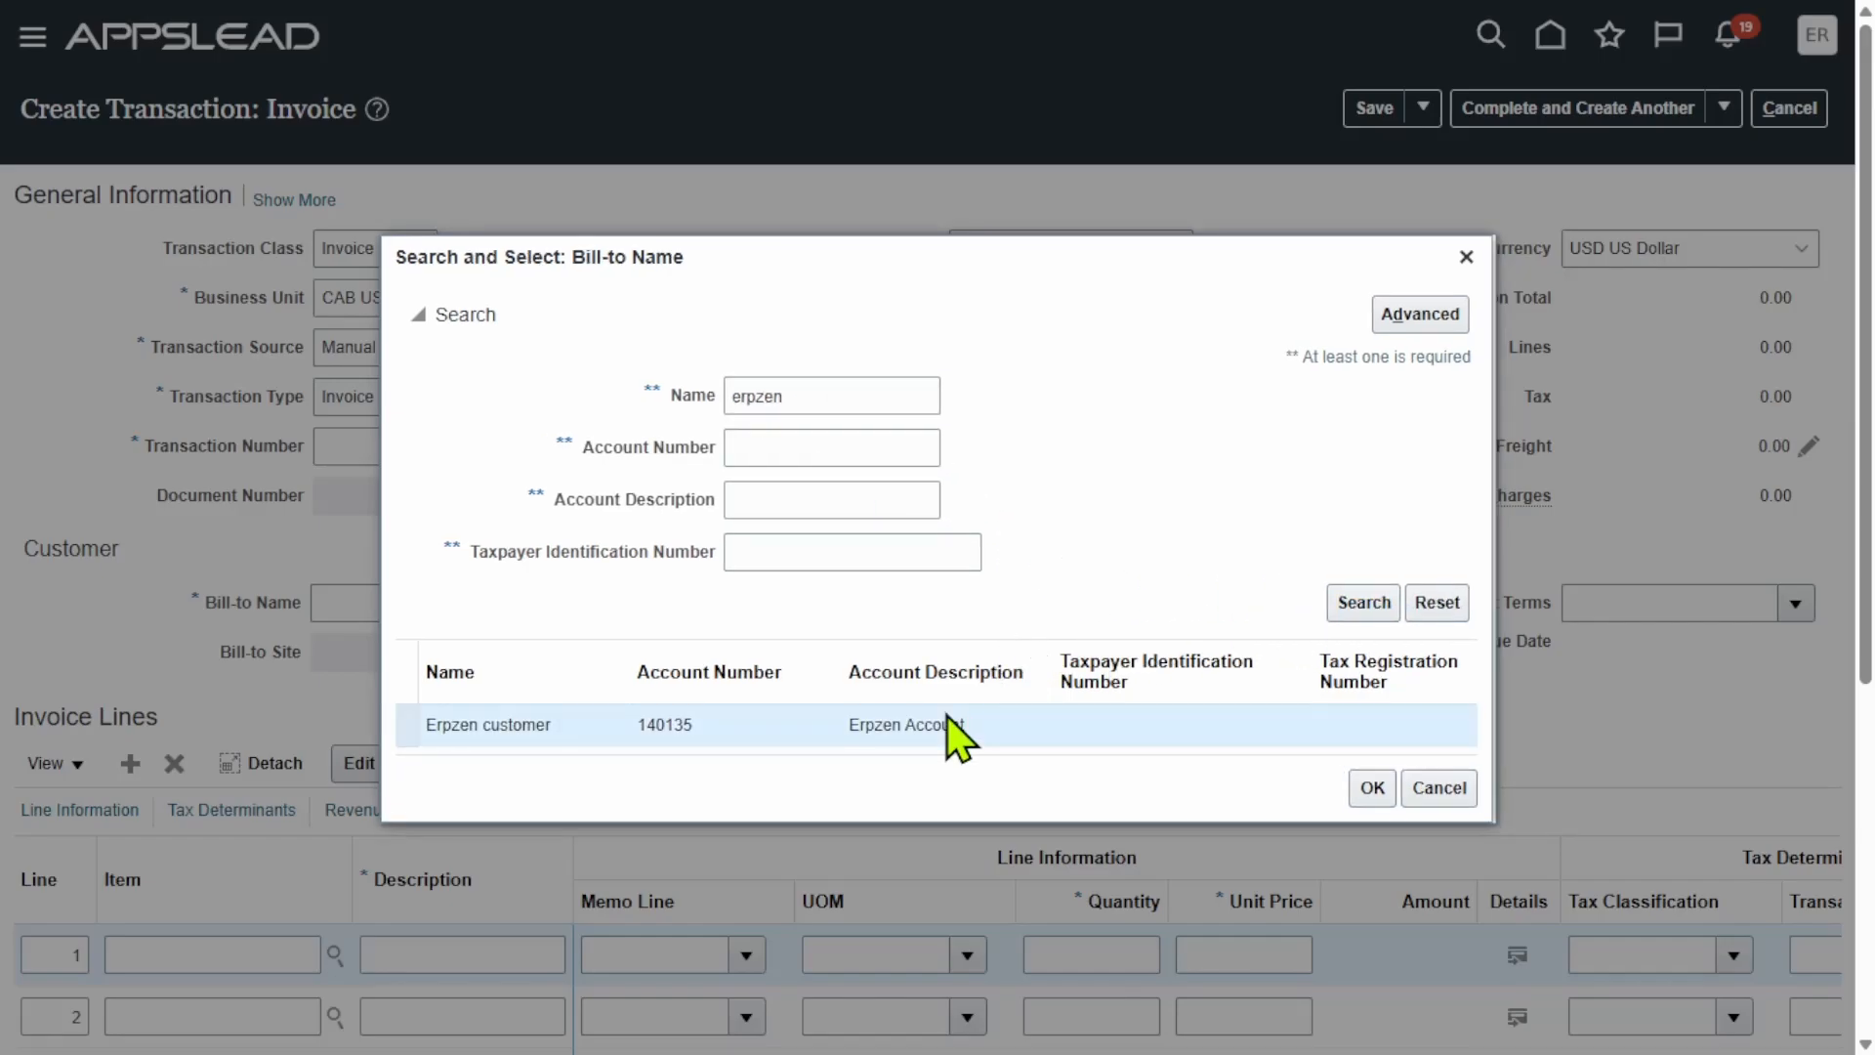
click(1387, 784)
Step: Fill in invoice line 1 with the description "Shirts sold 1oo QTY", quantity 100 and unit price 200
scroll(1074, 511, down, 6)
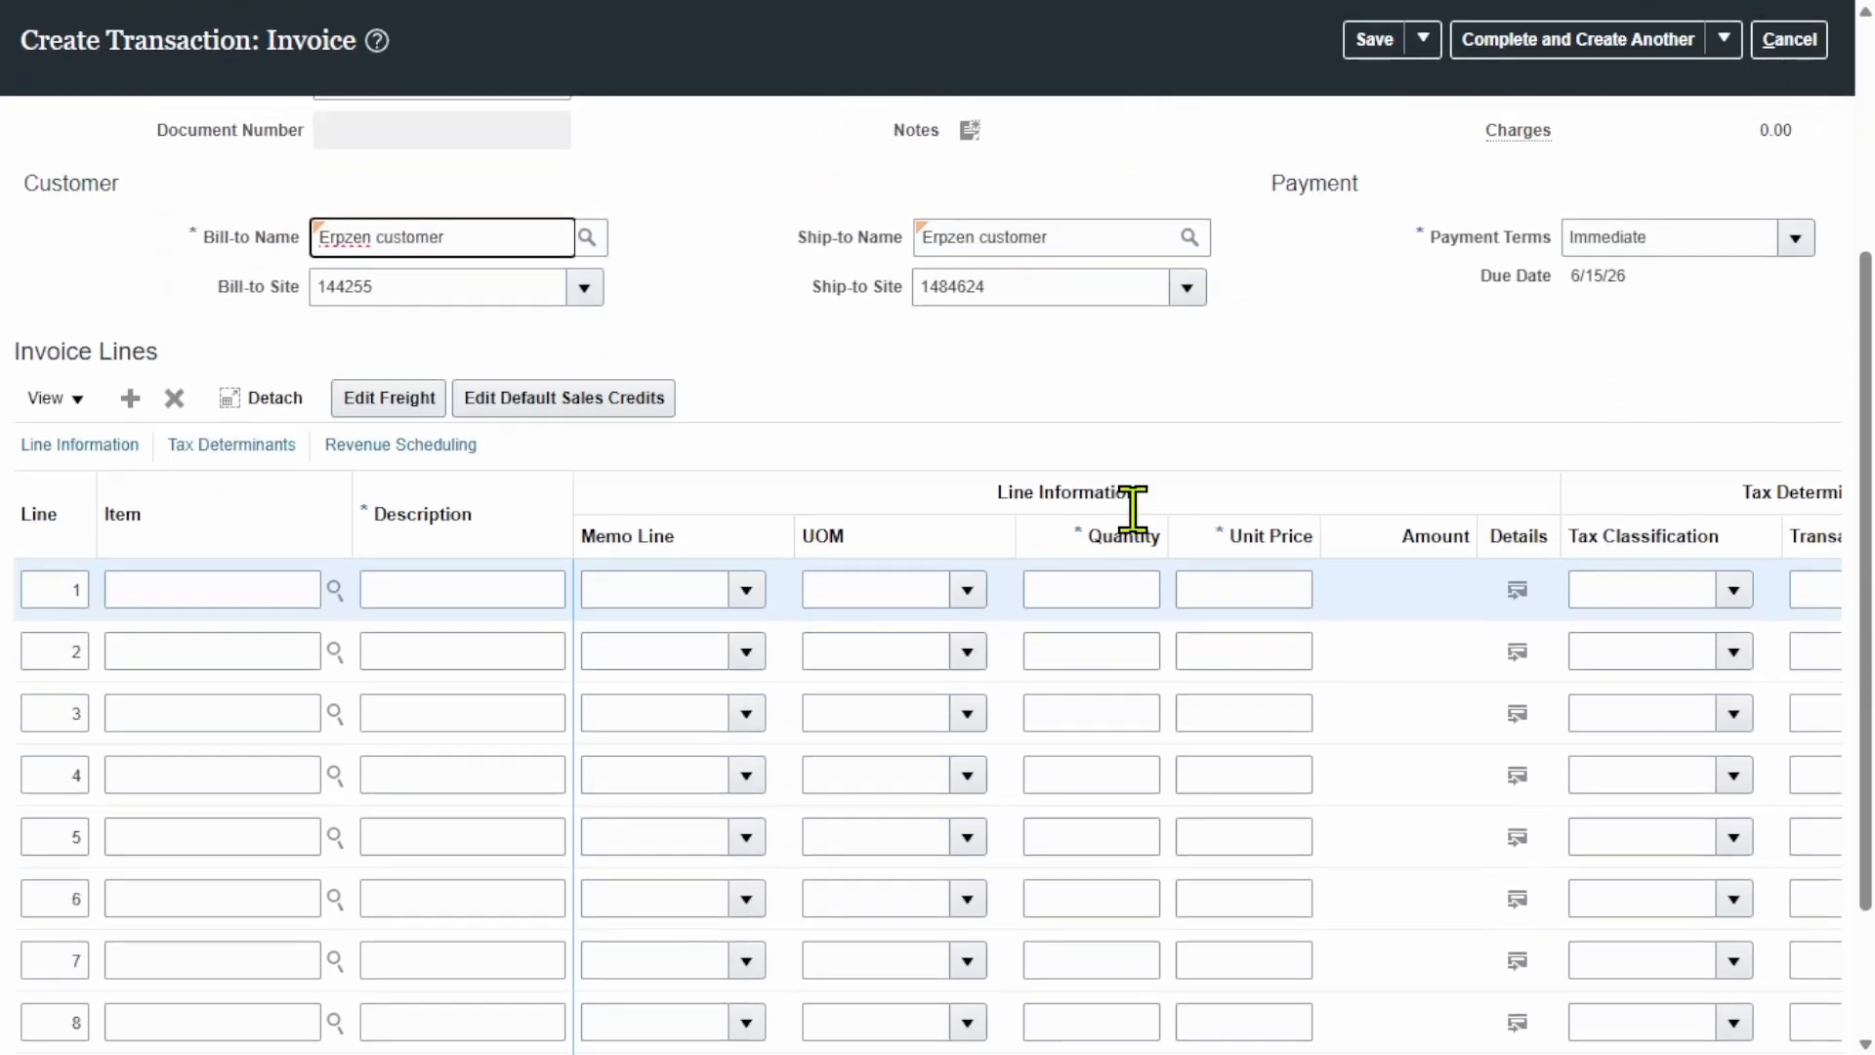
scroll(861, 593, up, 5)
click(481, 927)
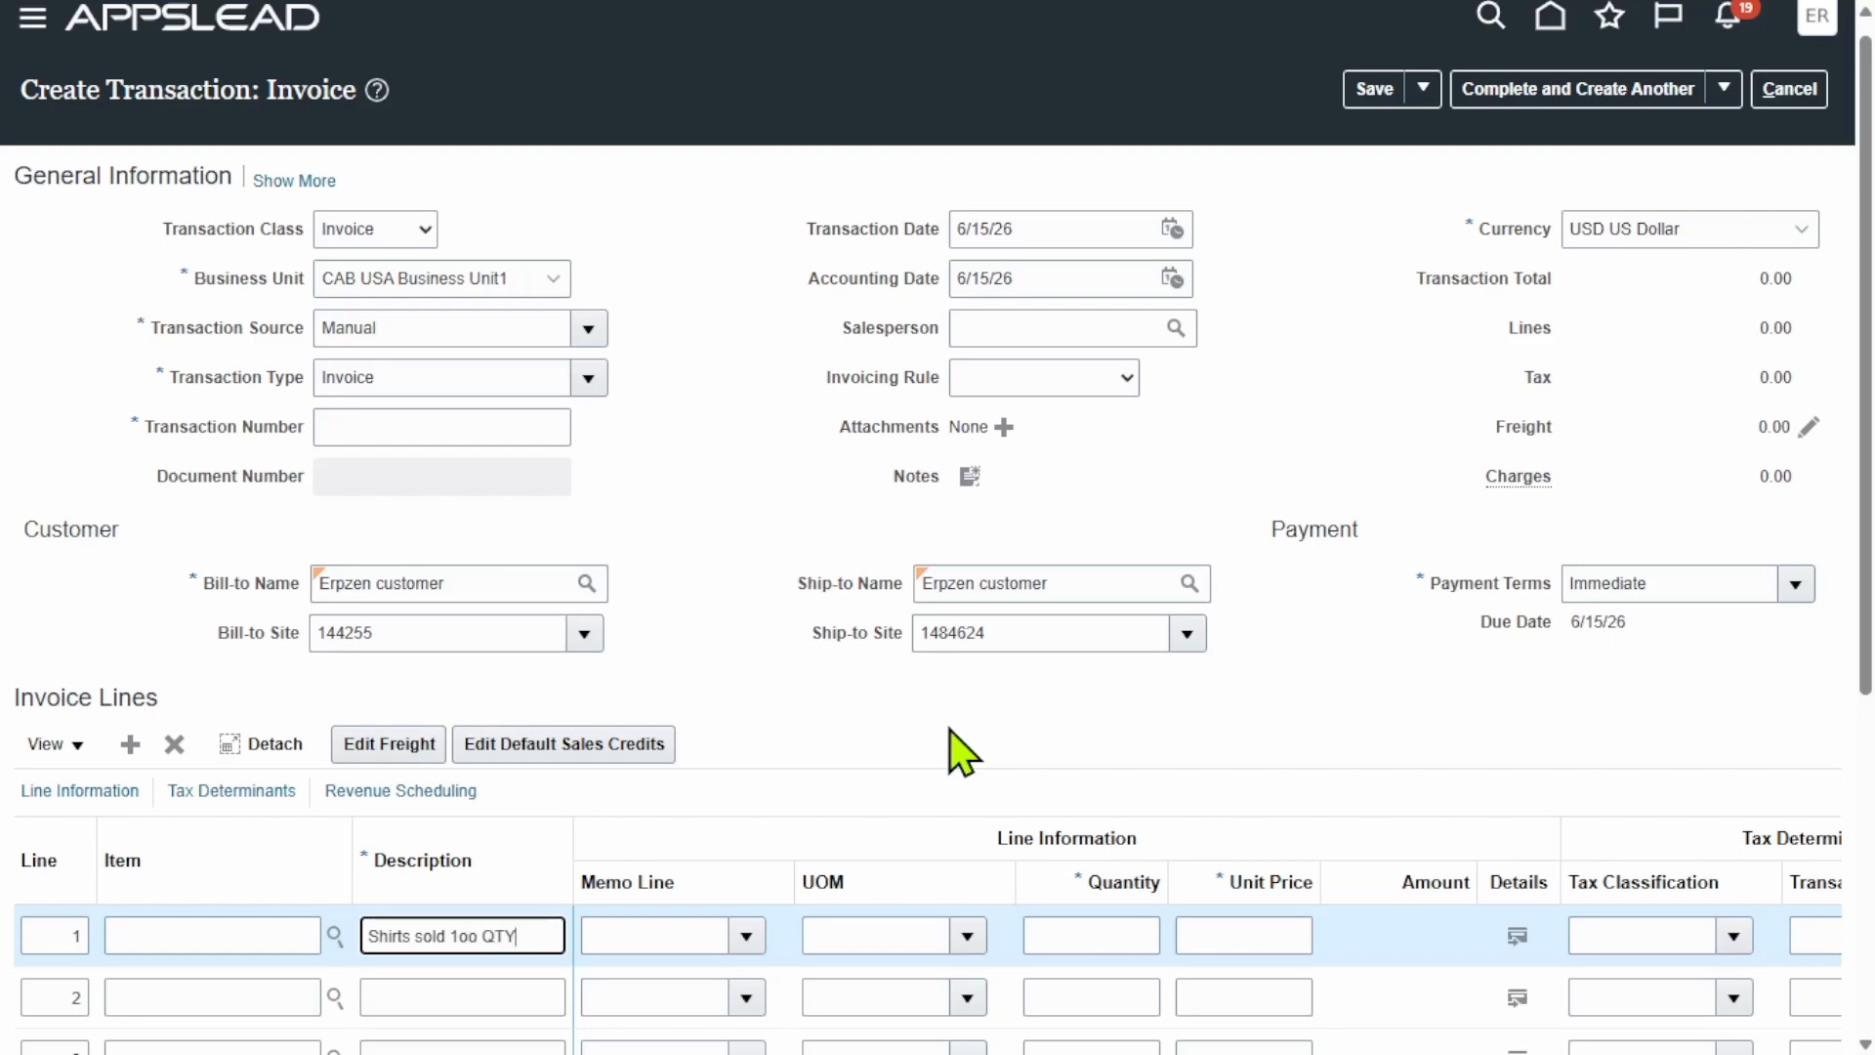
click(1298, 658)
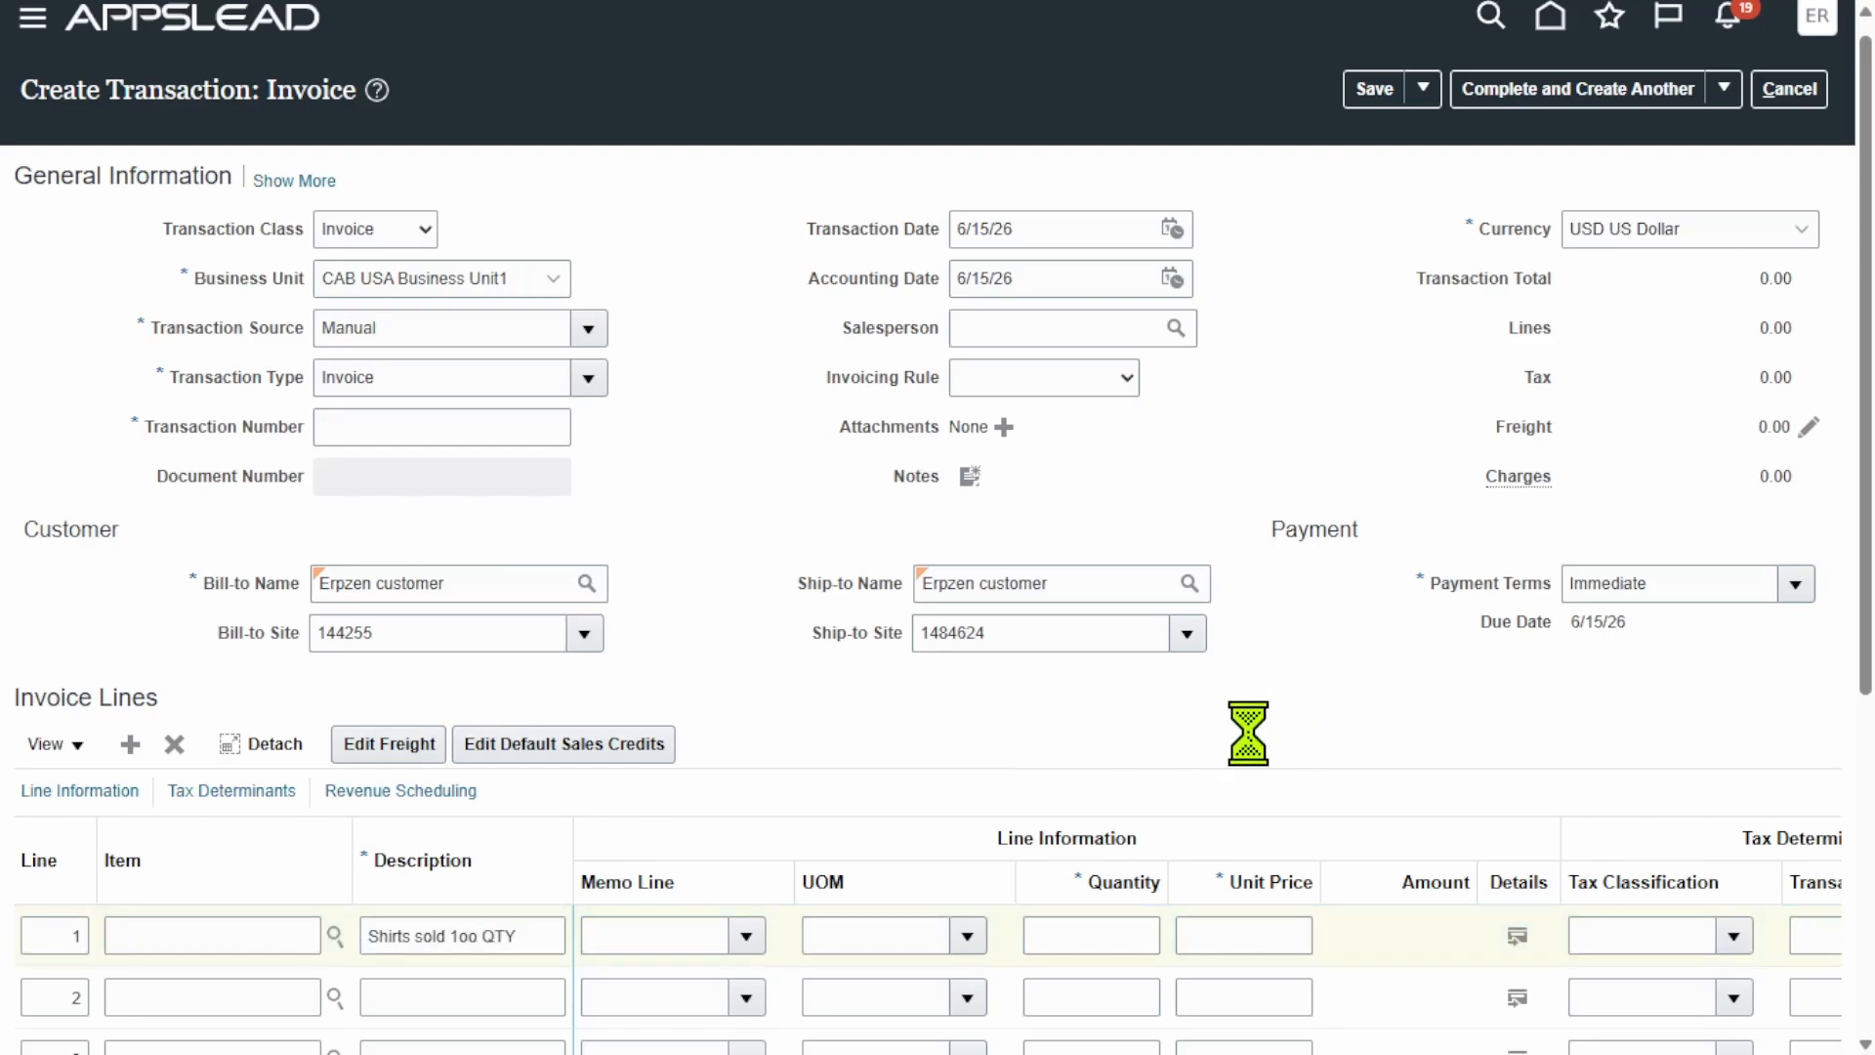
click(1124, 932)
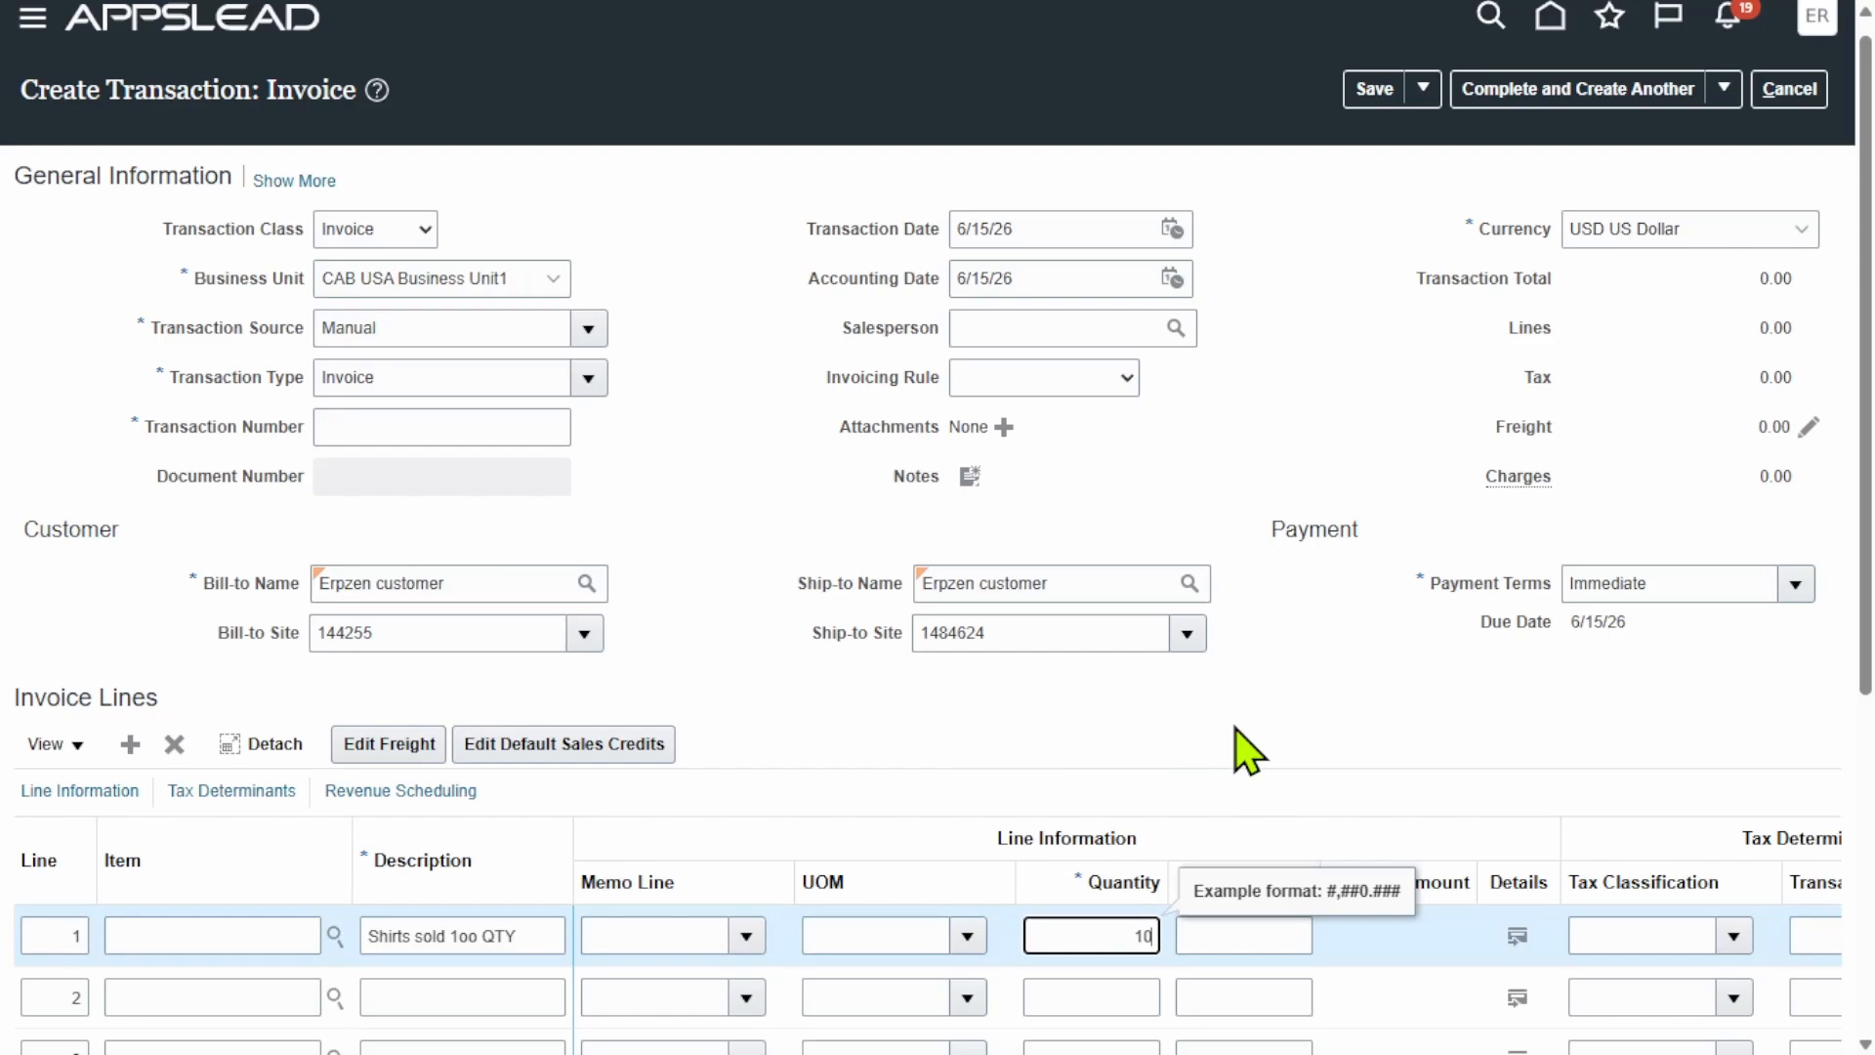
click(1248, 752)
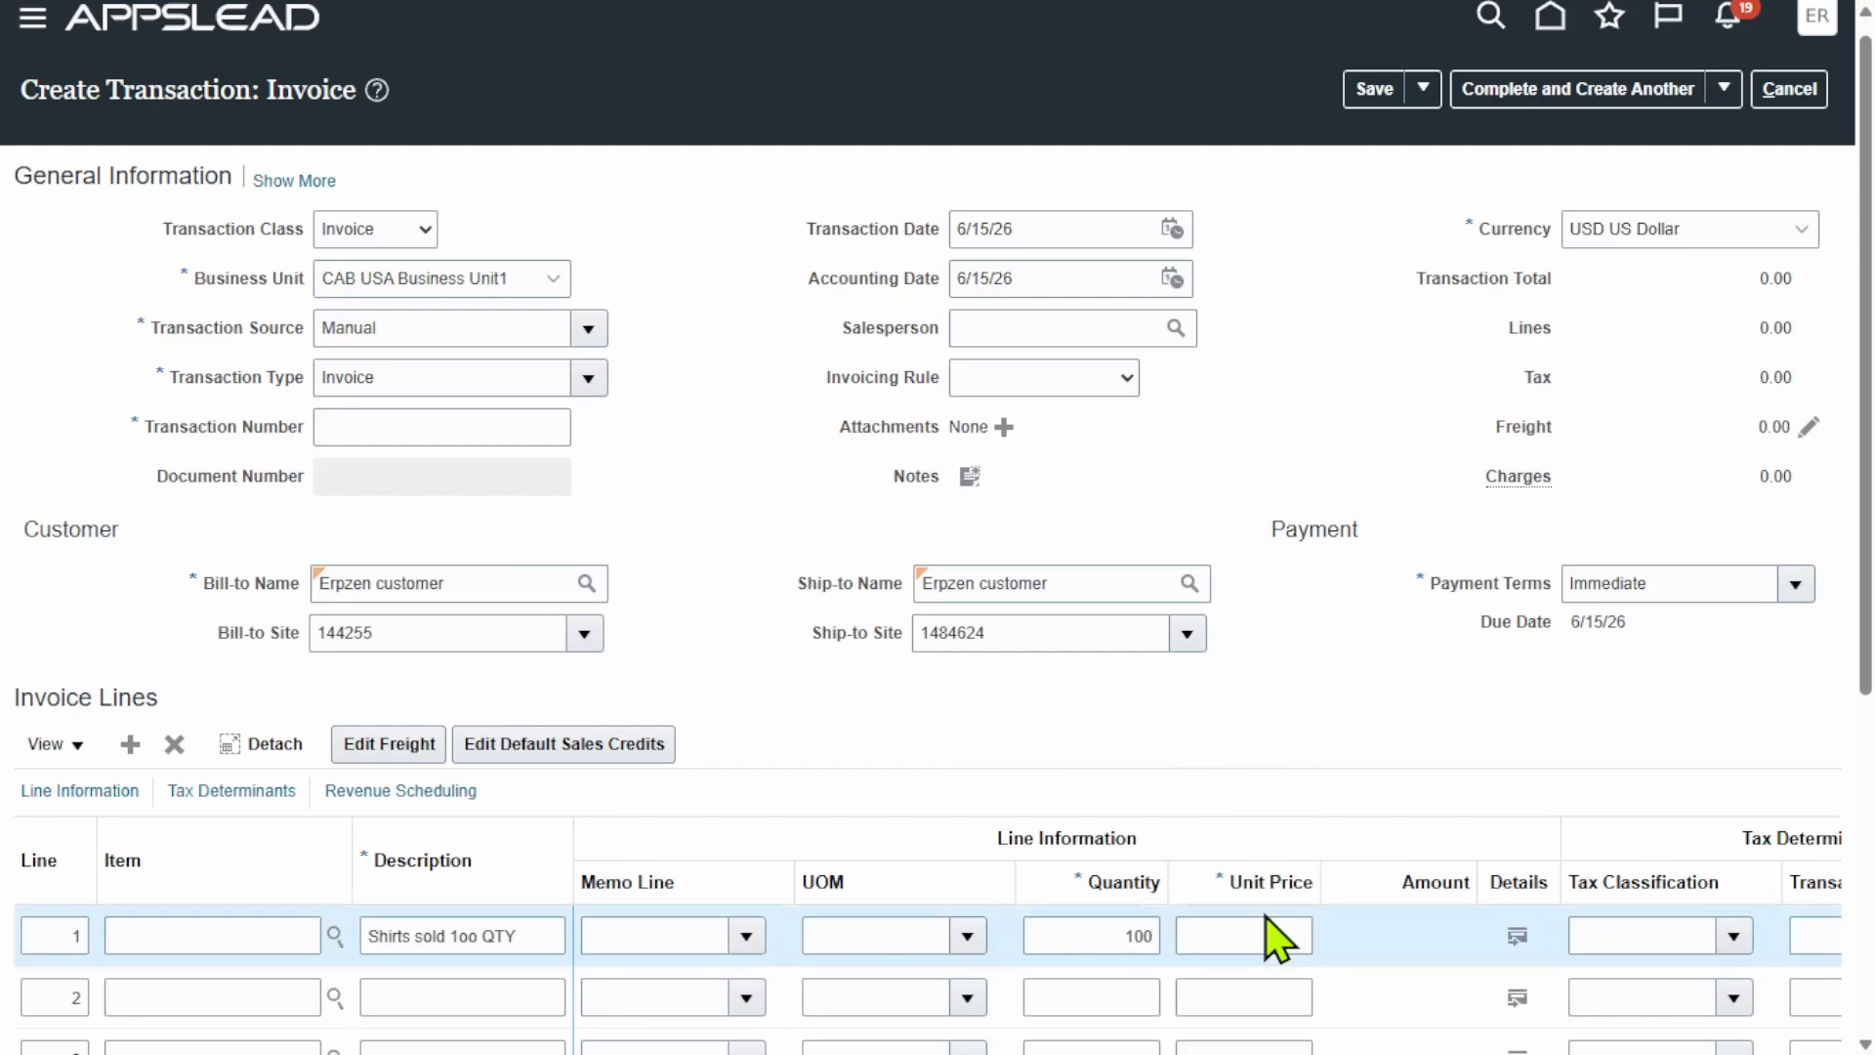
click(1273, 945)
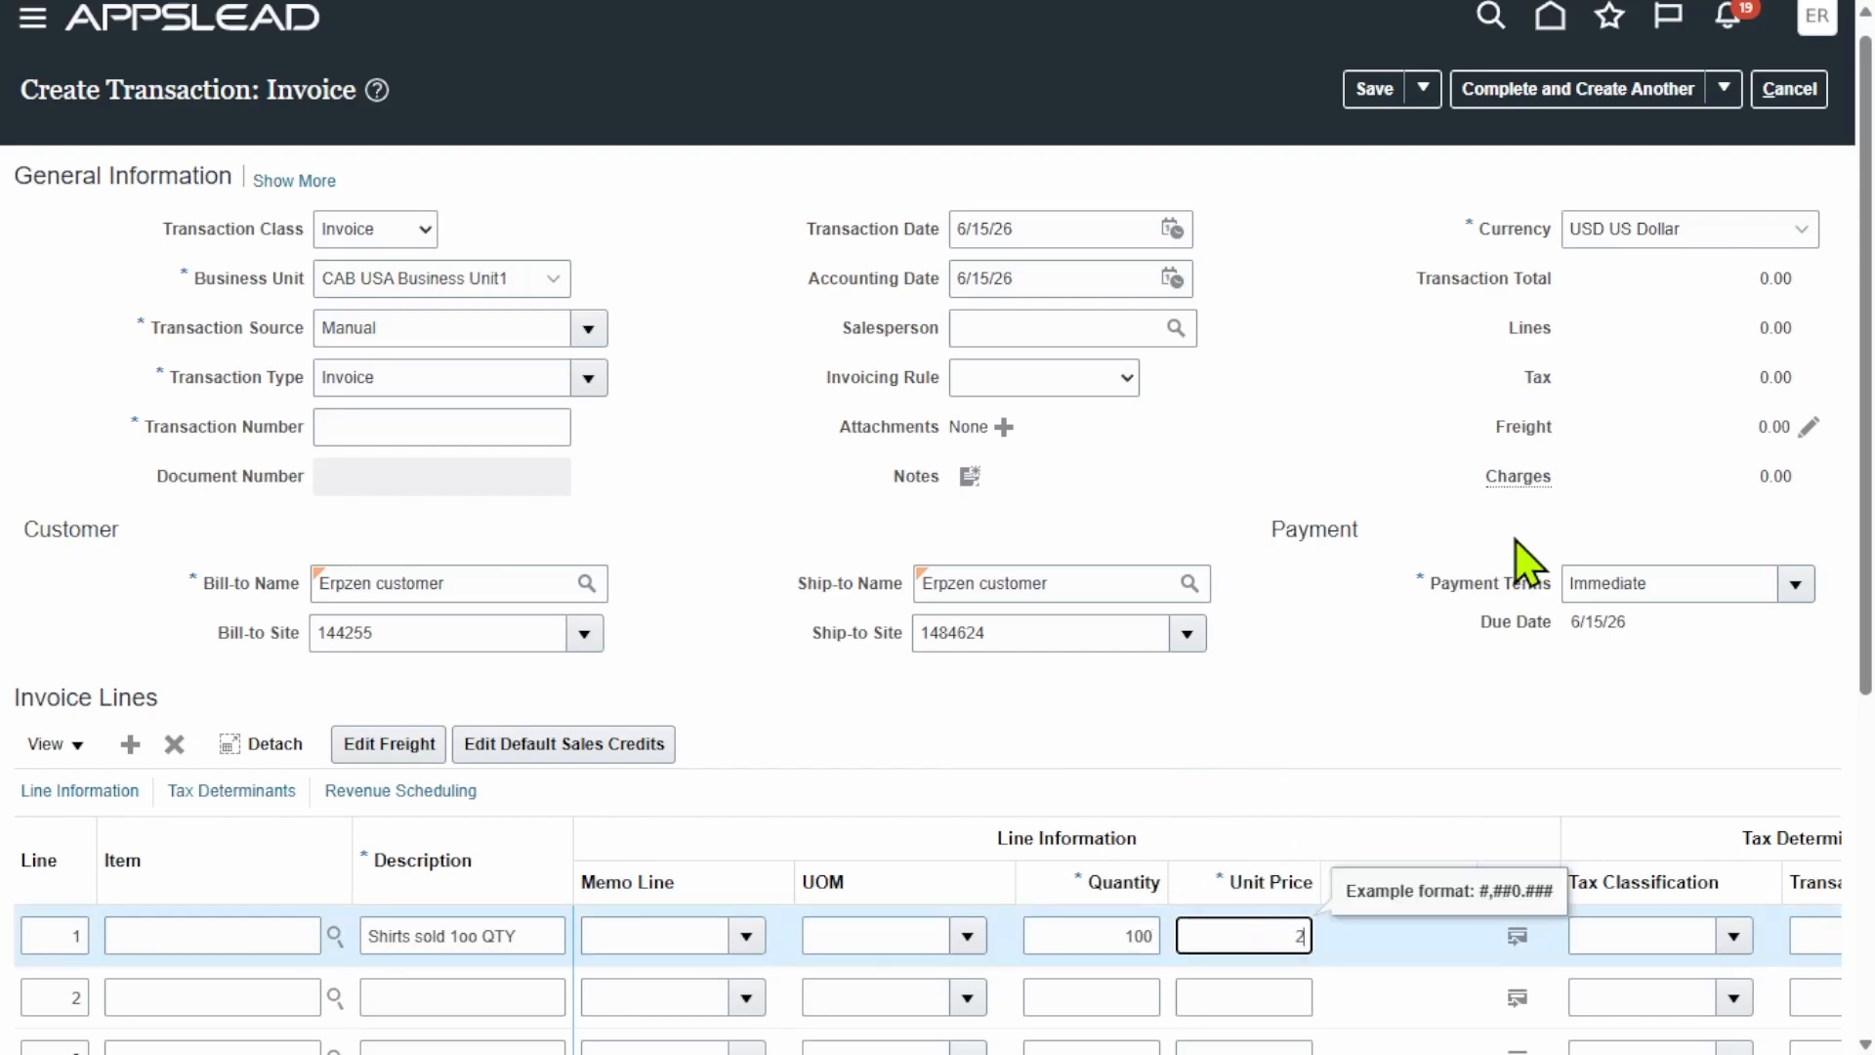
click(1398, 721)
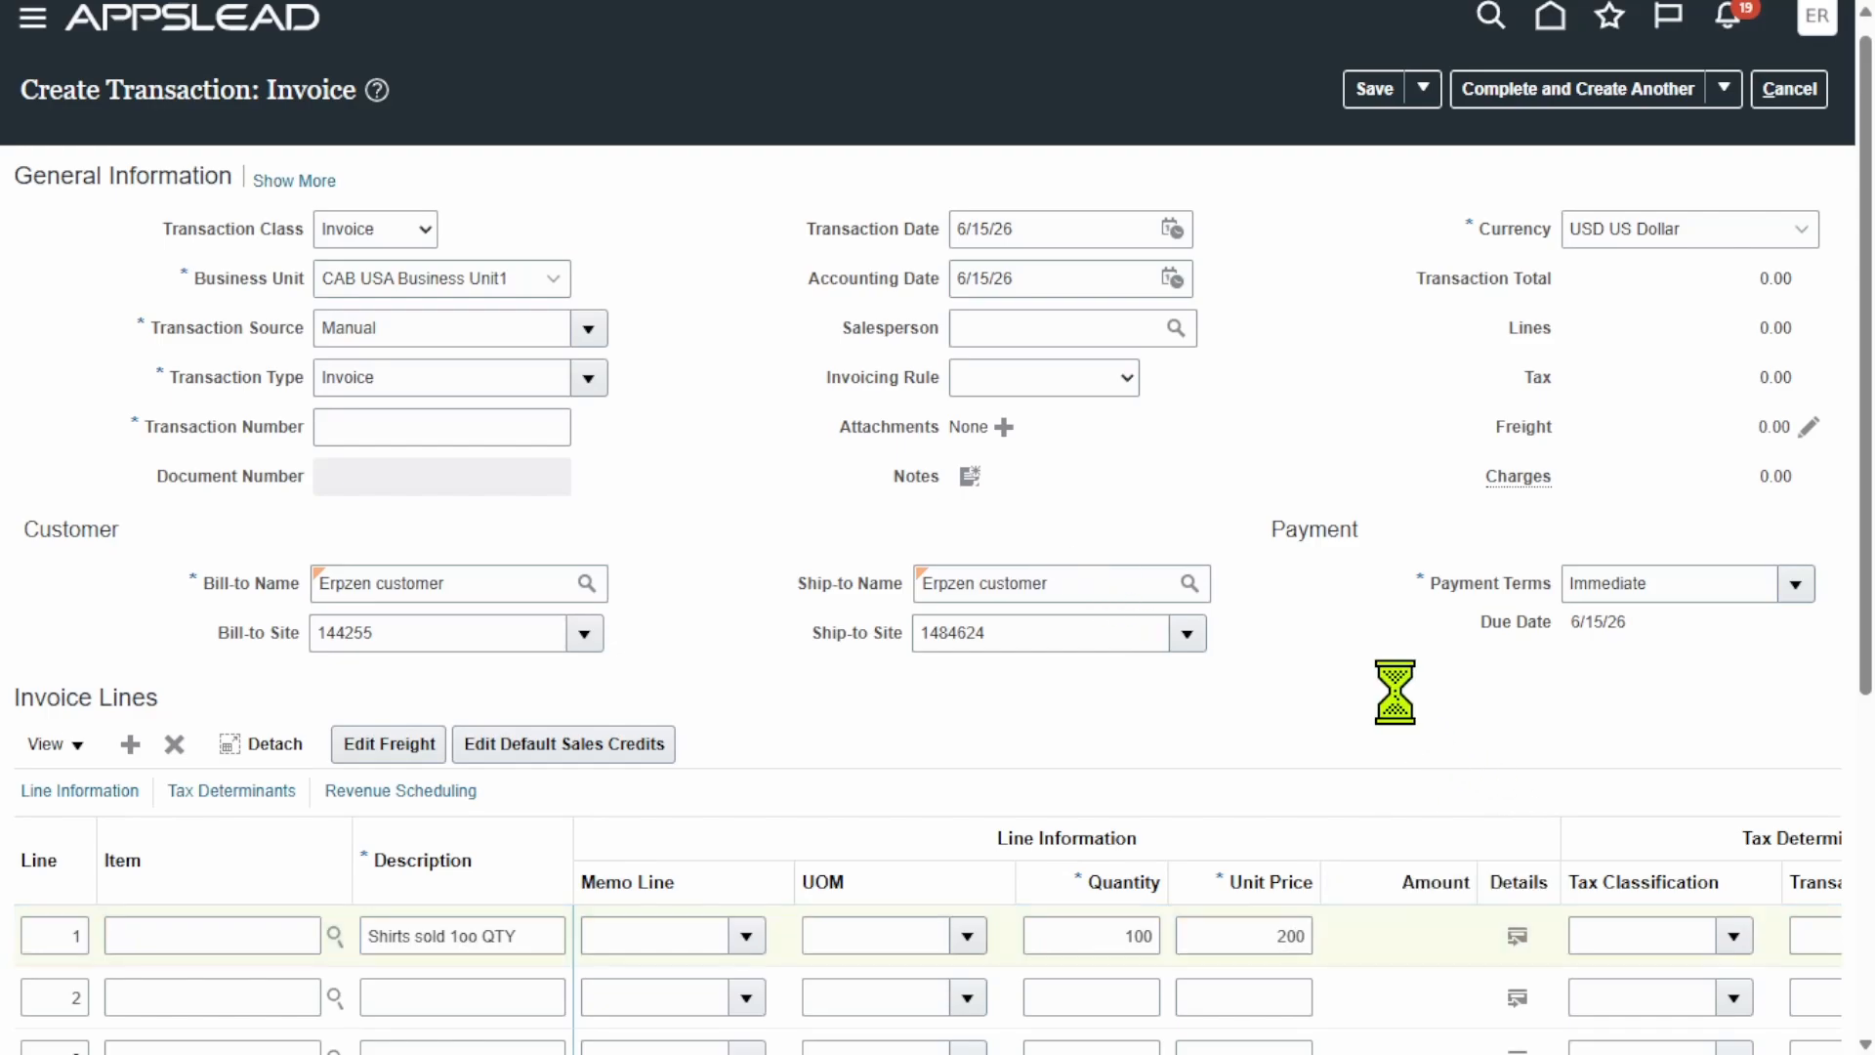
click(1414, 936)
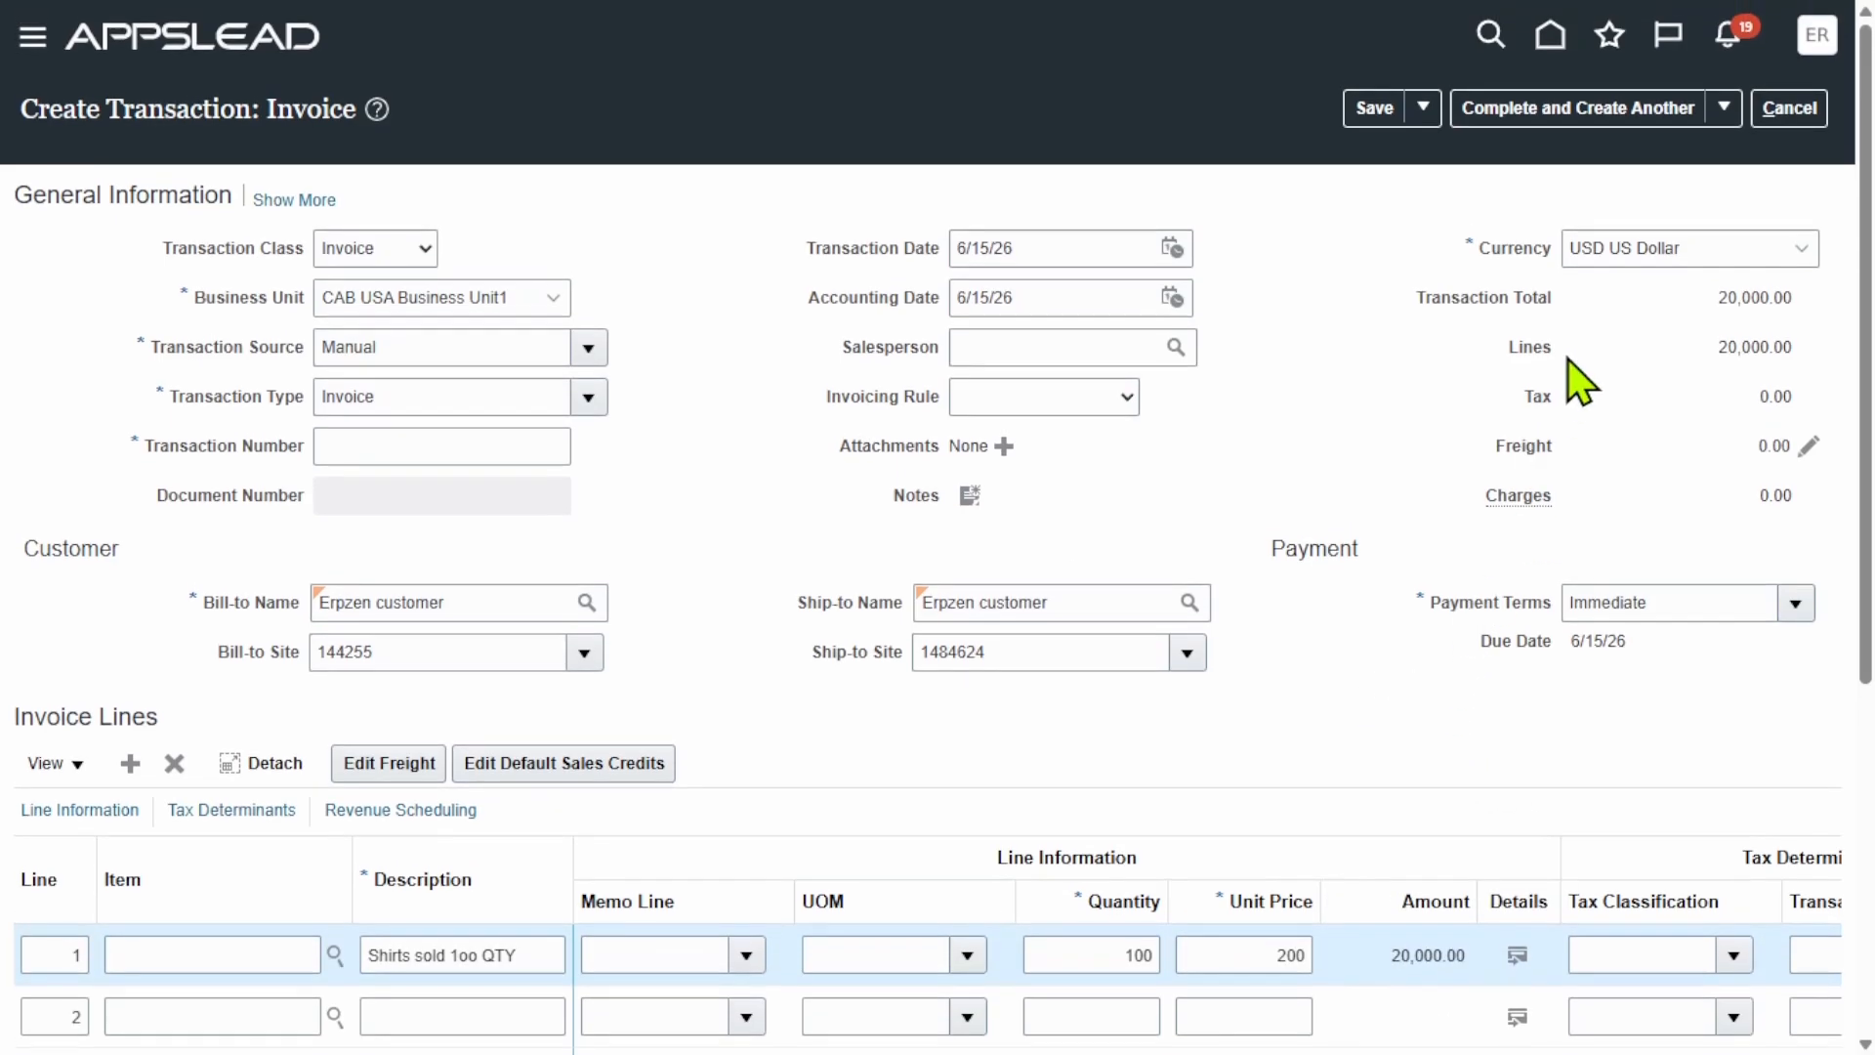
Step: Complete the invoice with the review option and select its transaction number for copying
click(1728, 104)
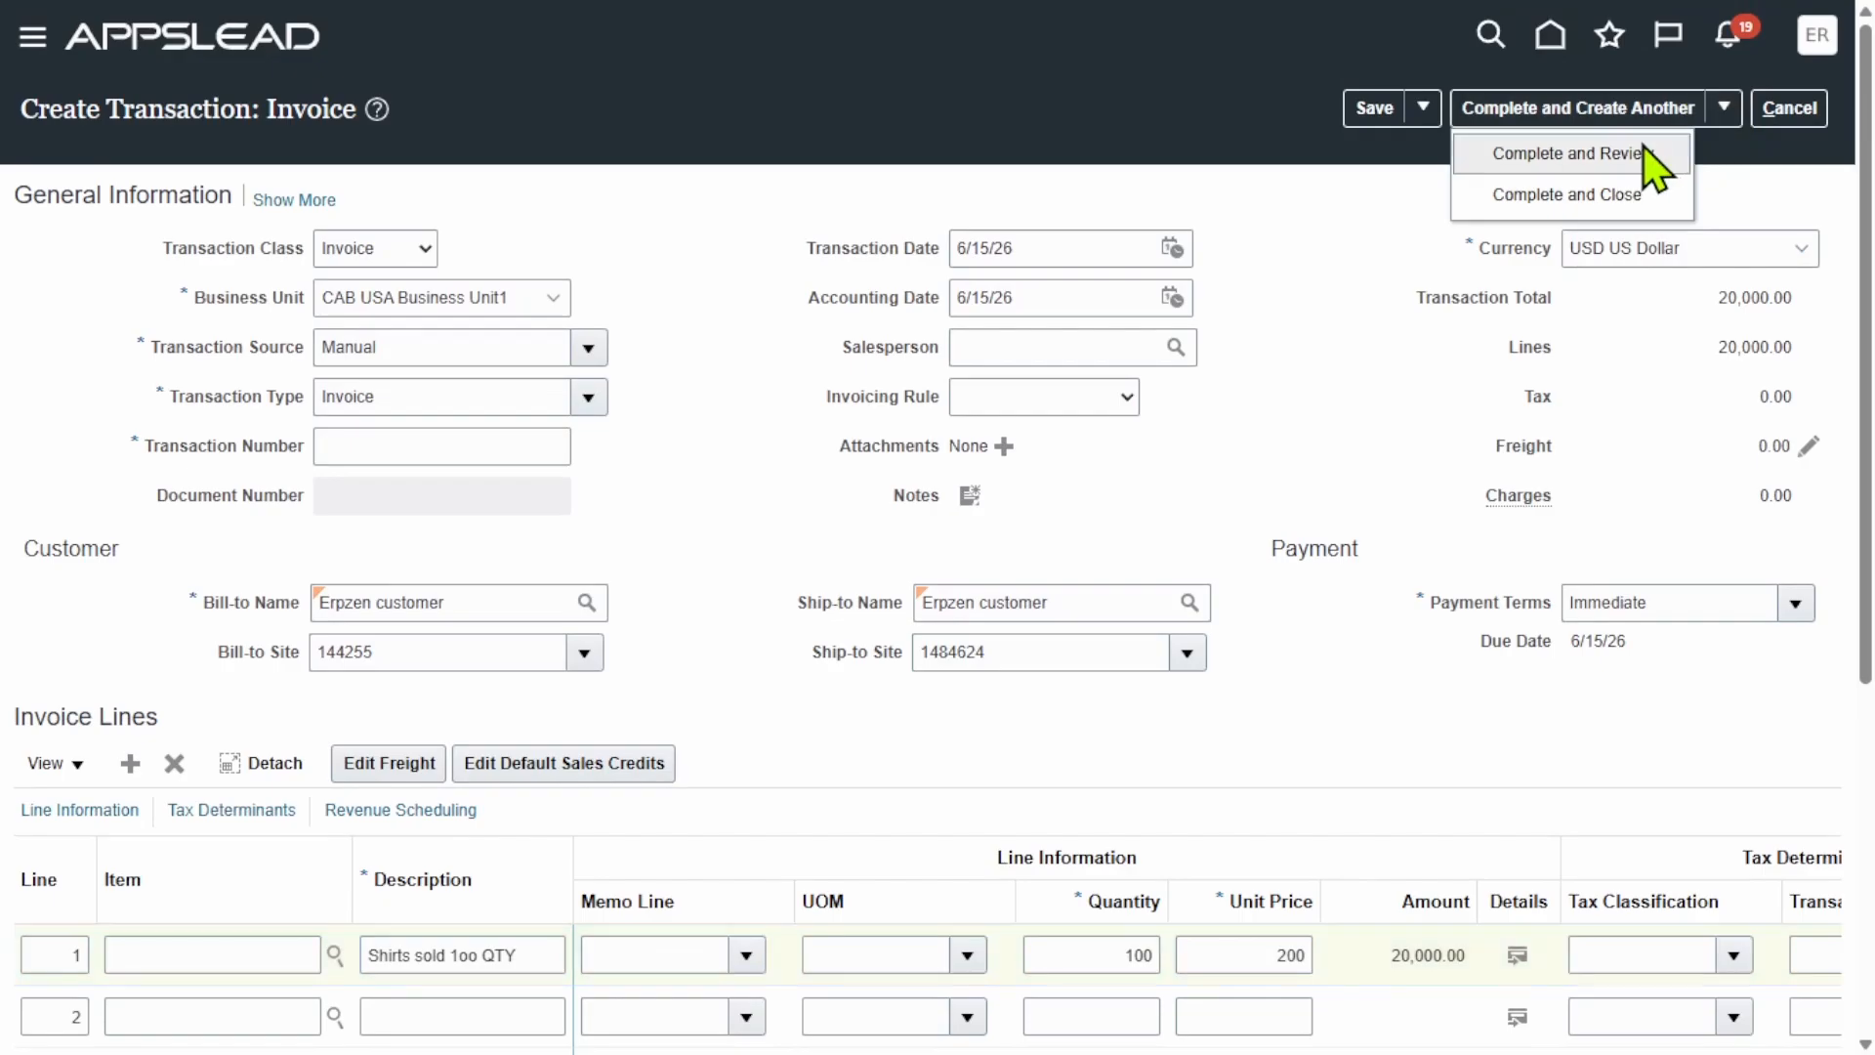
click(1602, 153)
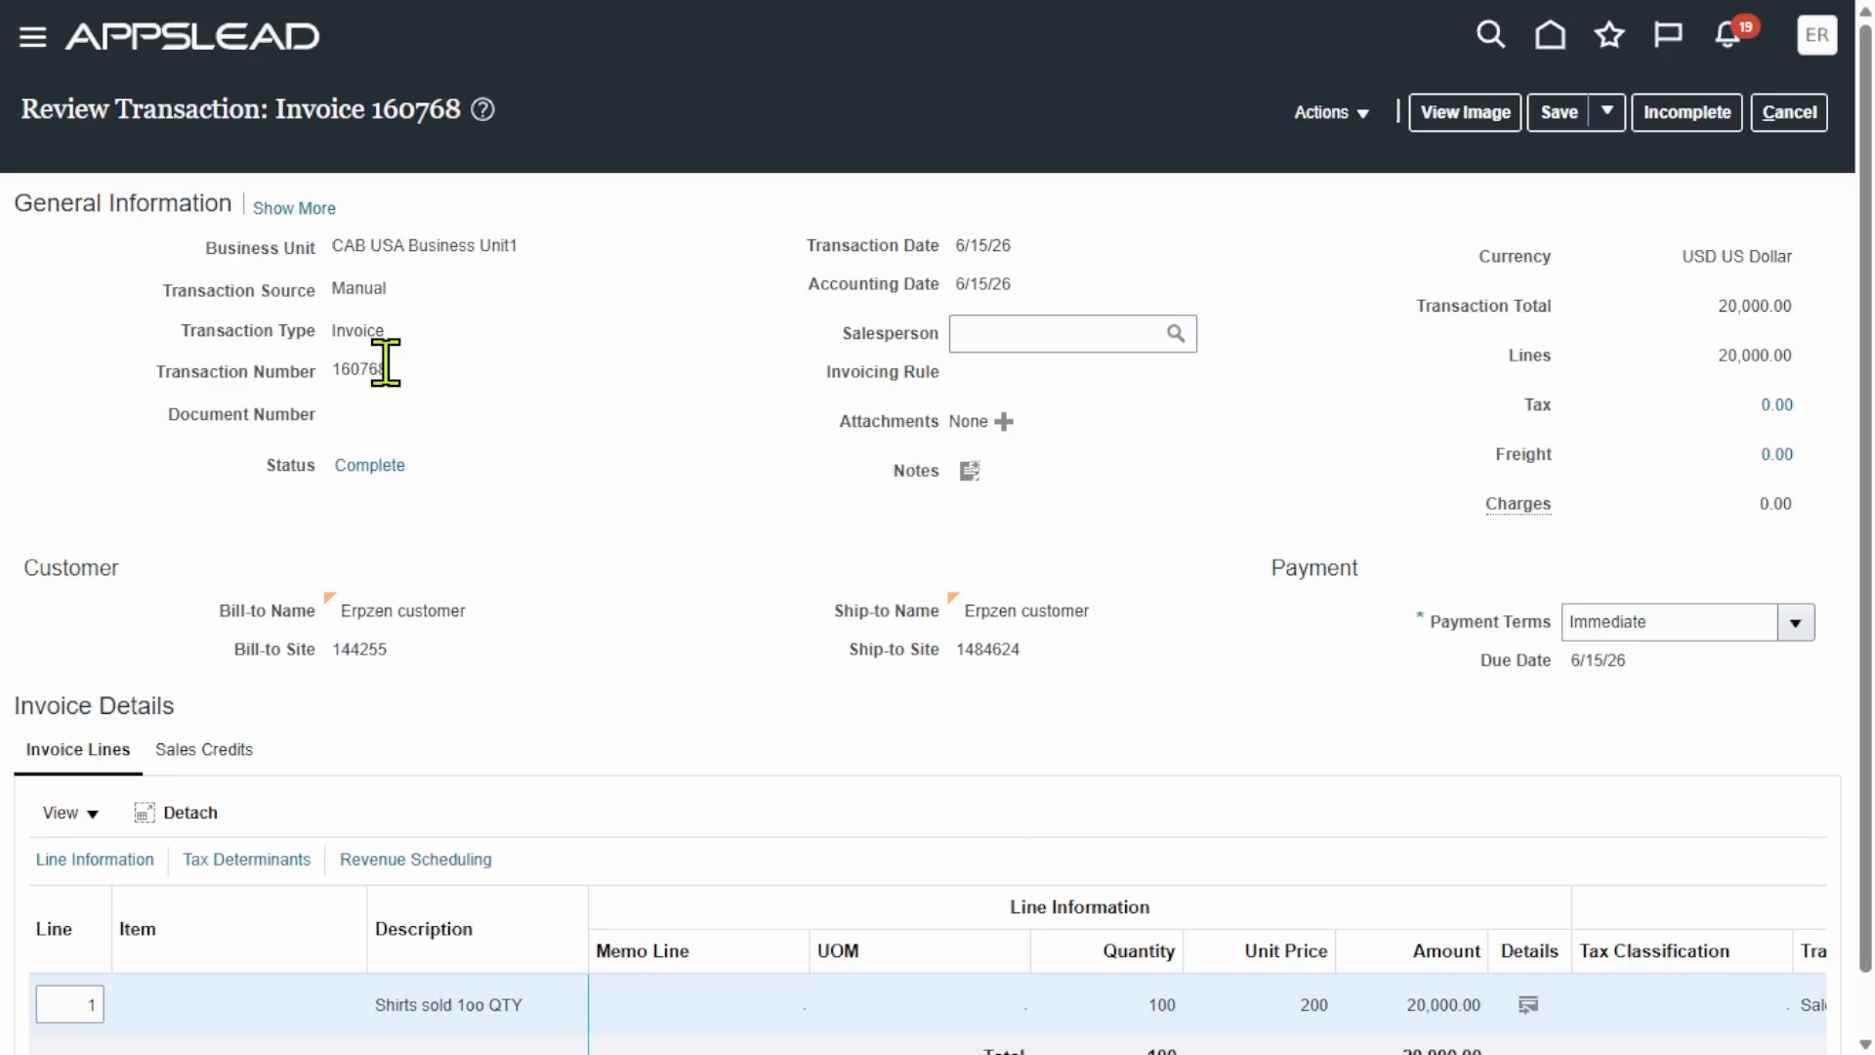
double_click(346, 369)
Step: Save and close the completed invoice, acknowledging the save message
click(1606, 111)
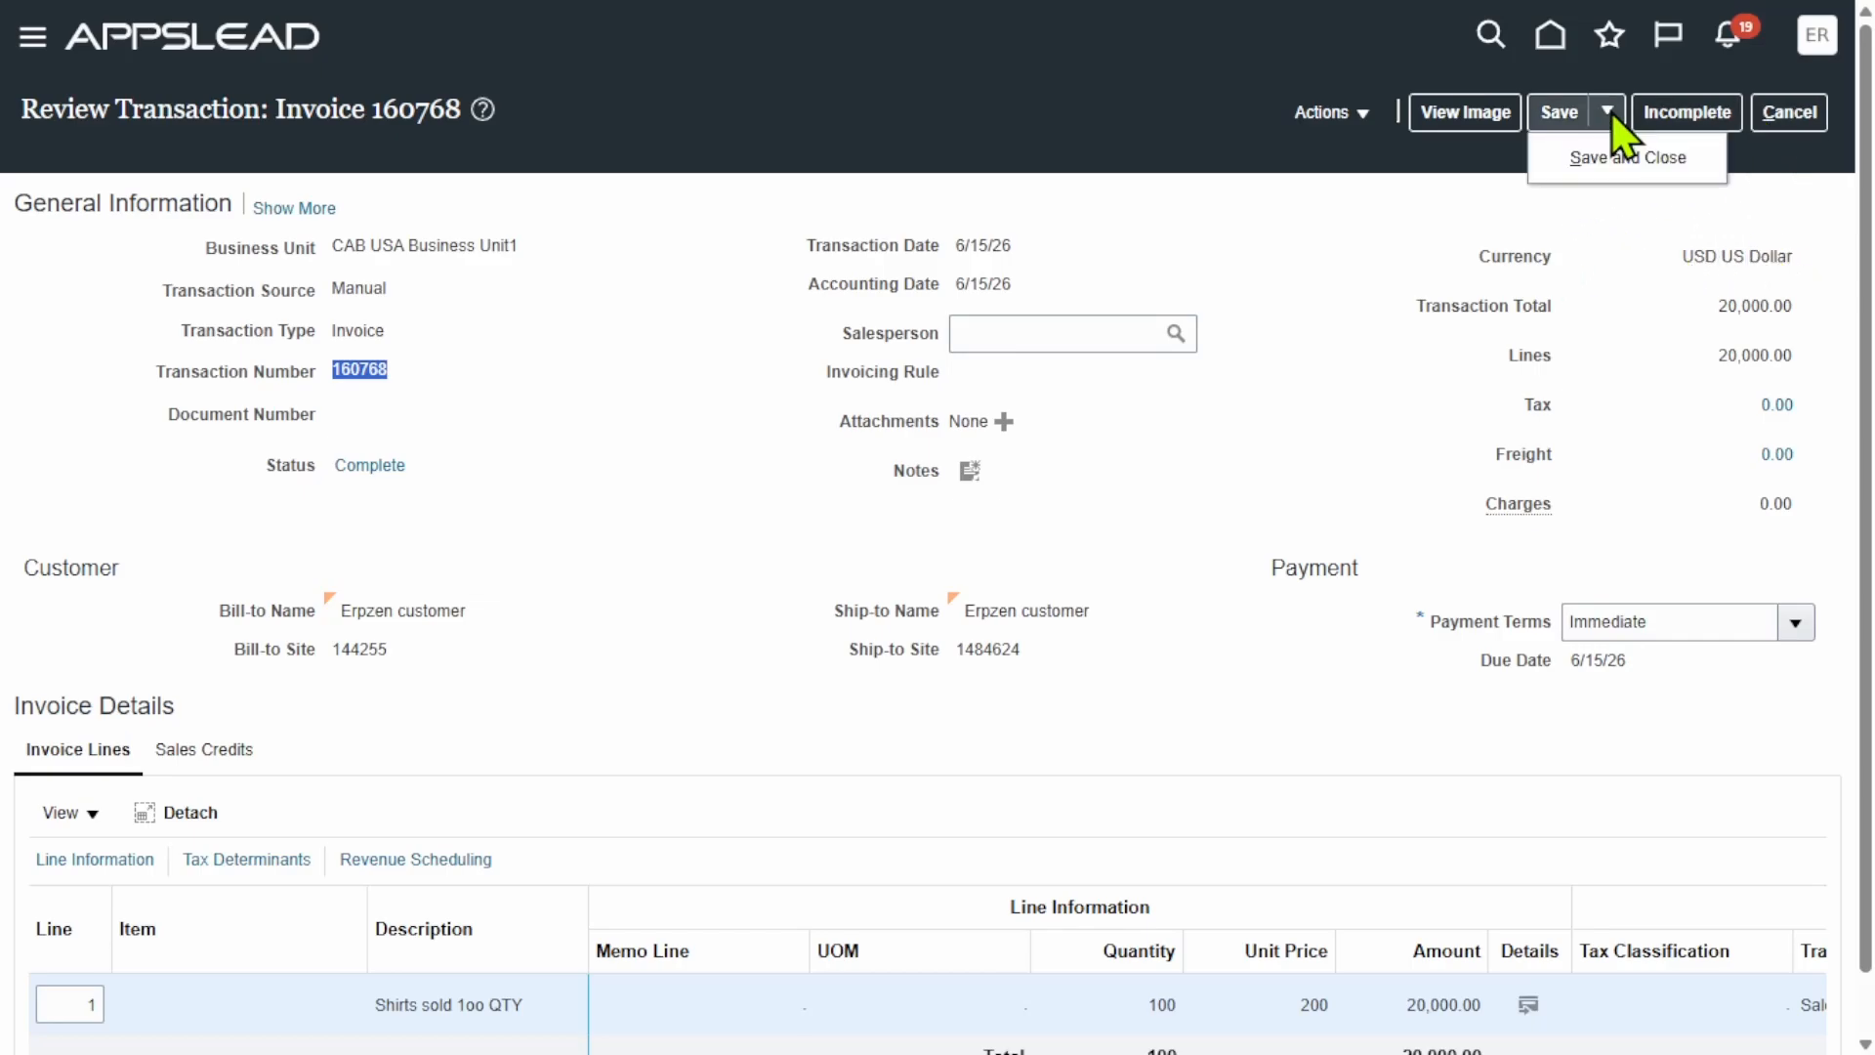
click(1613, 159)
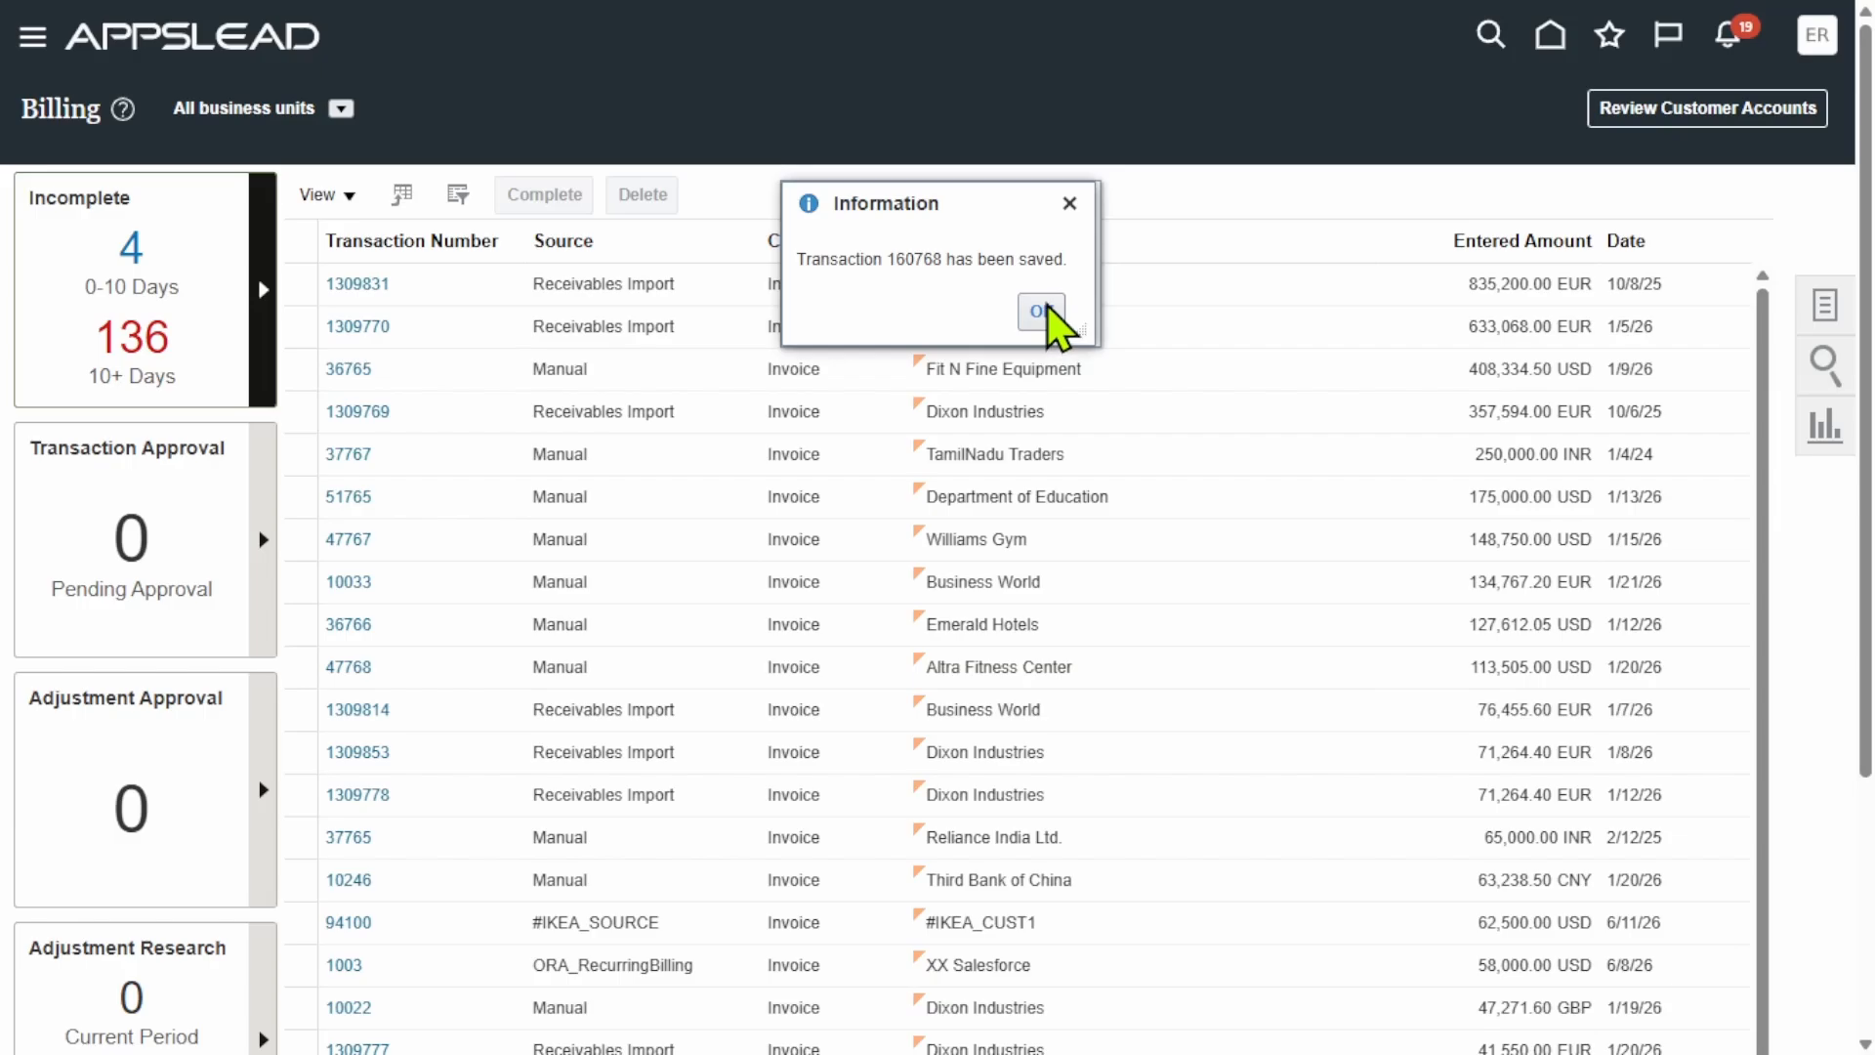
click(1041, 311)
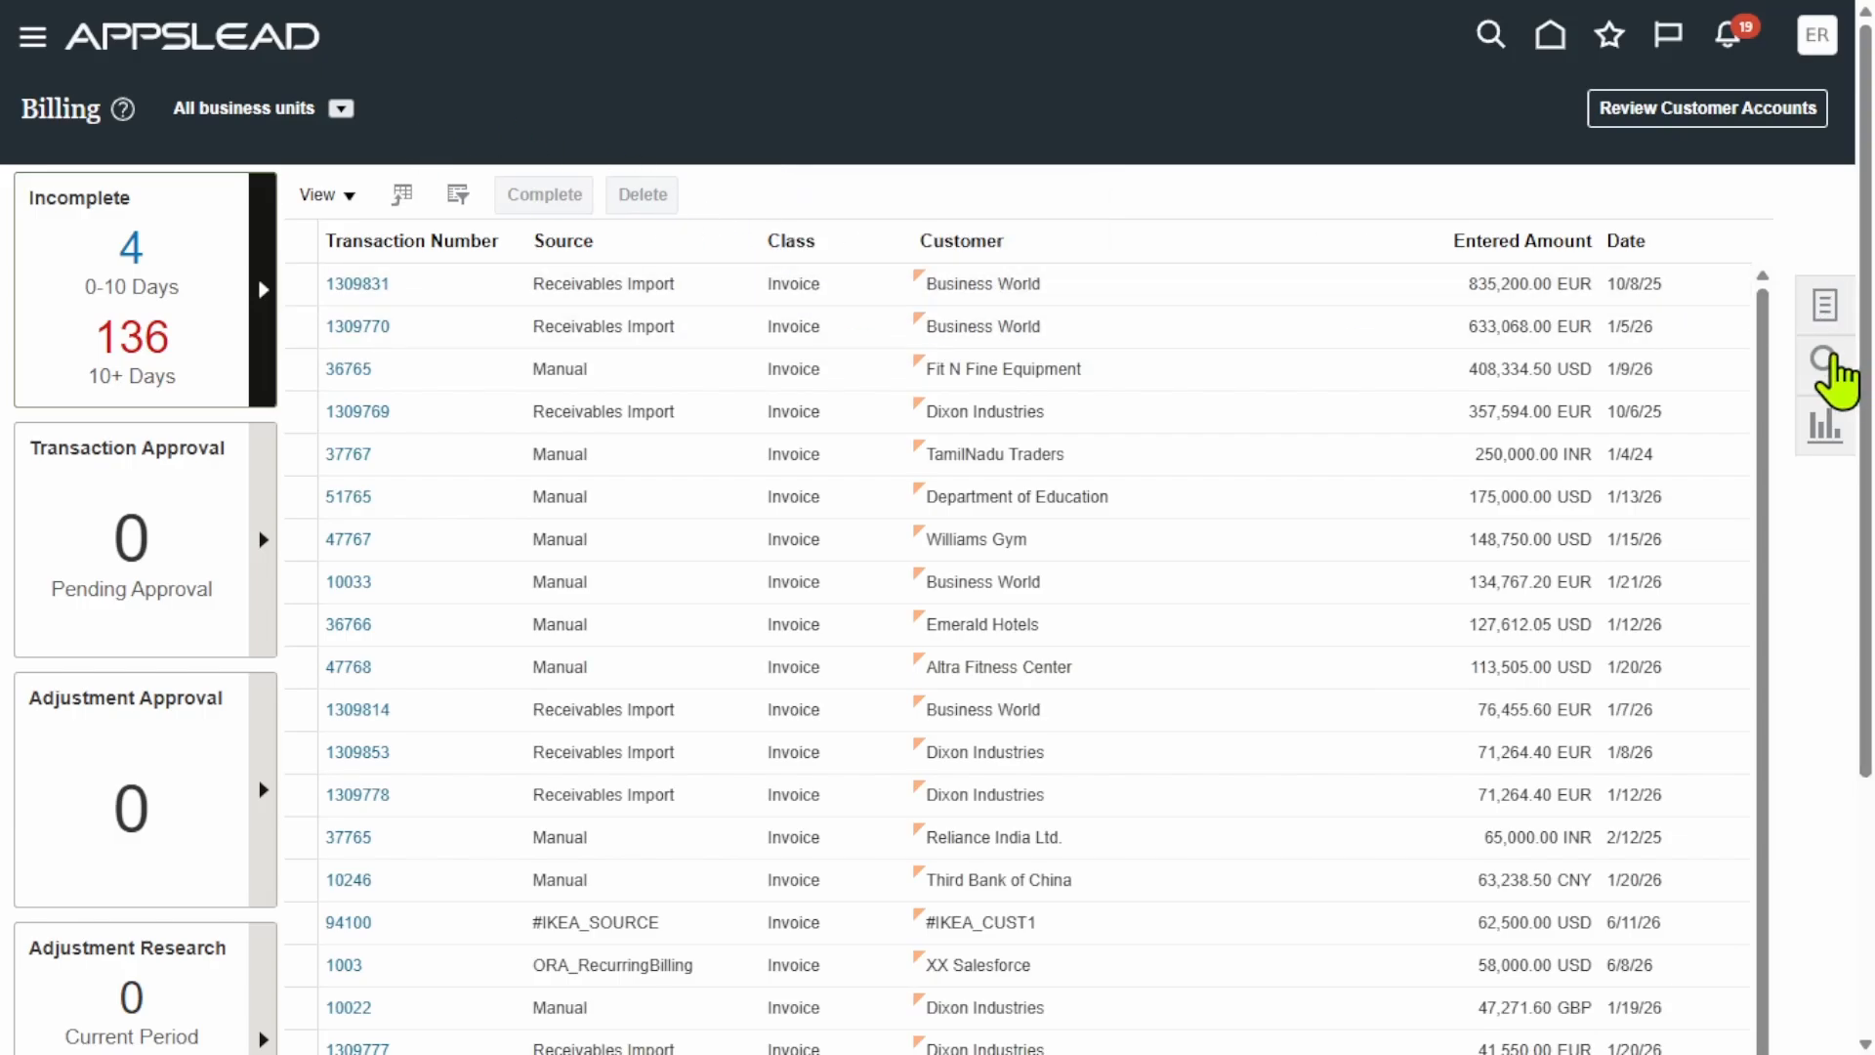
Step: Search for the saved invoice by its transaction number, check the result and return to the Billing work area
click(1826, 363)
click(1711, 219)
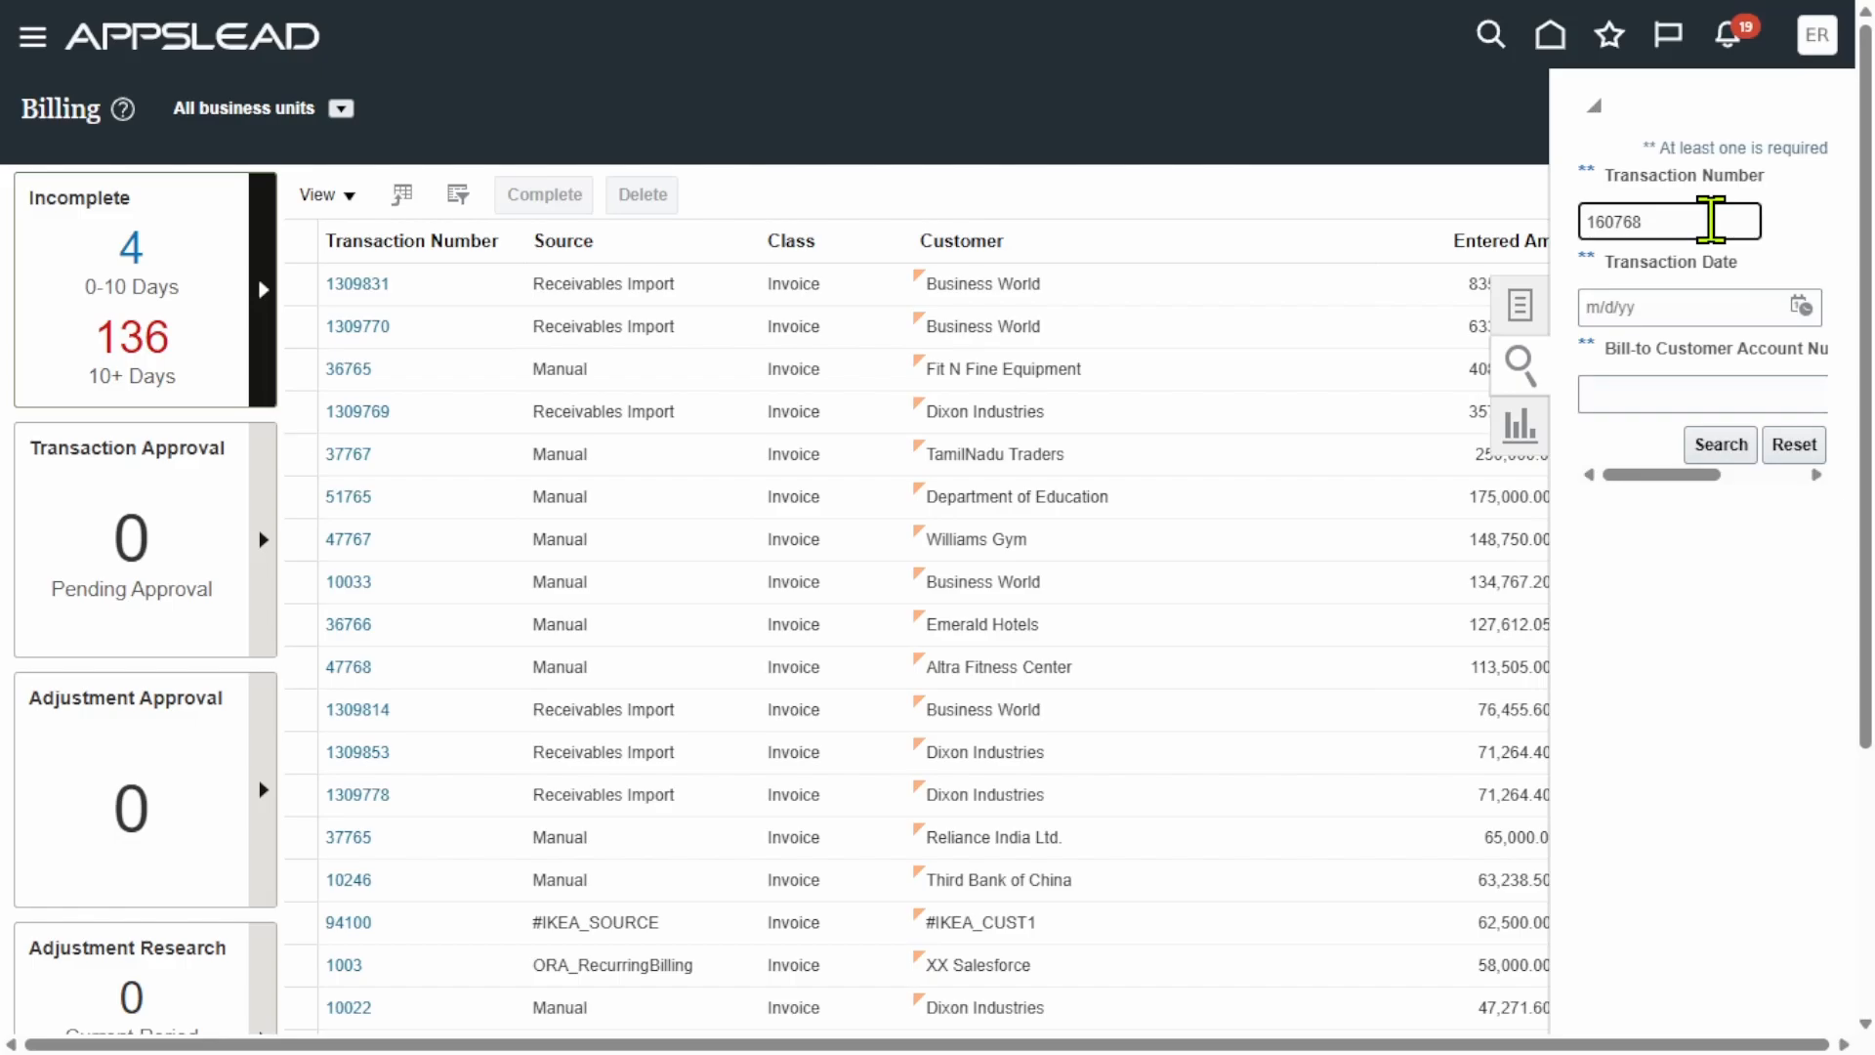
text(160768)
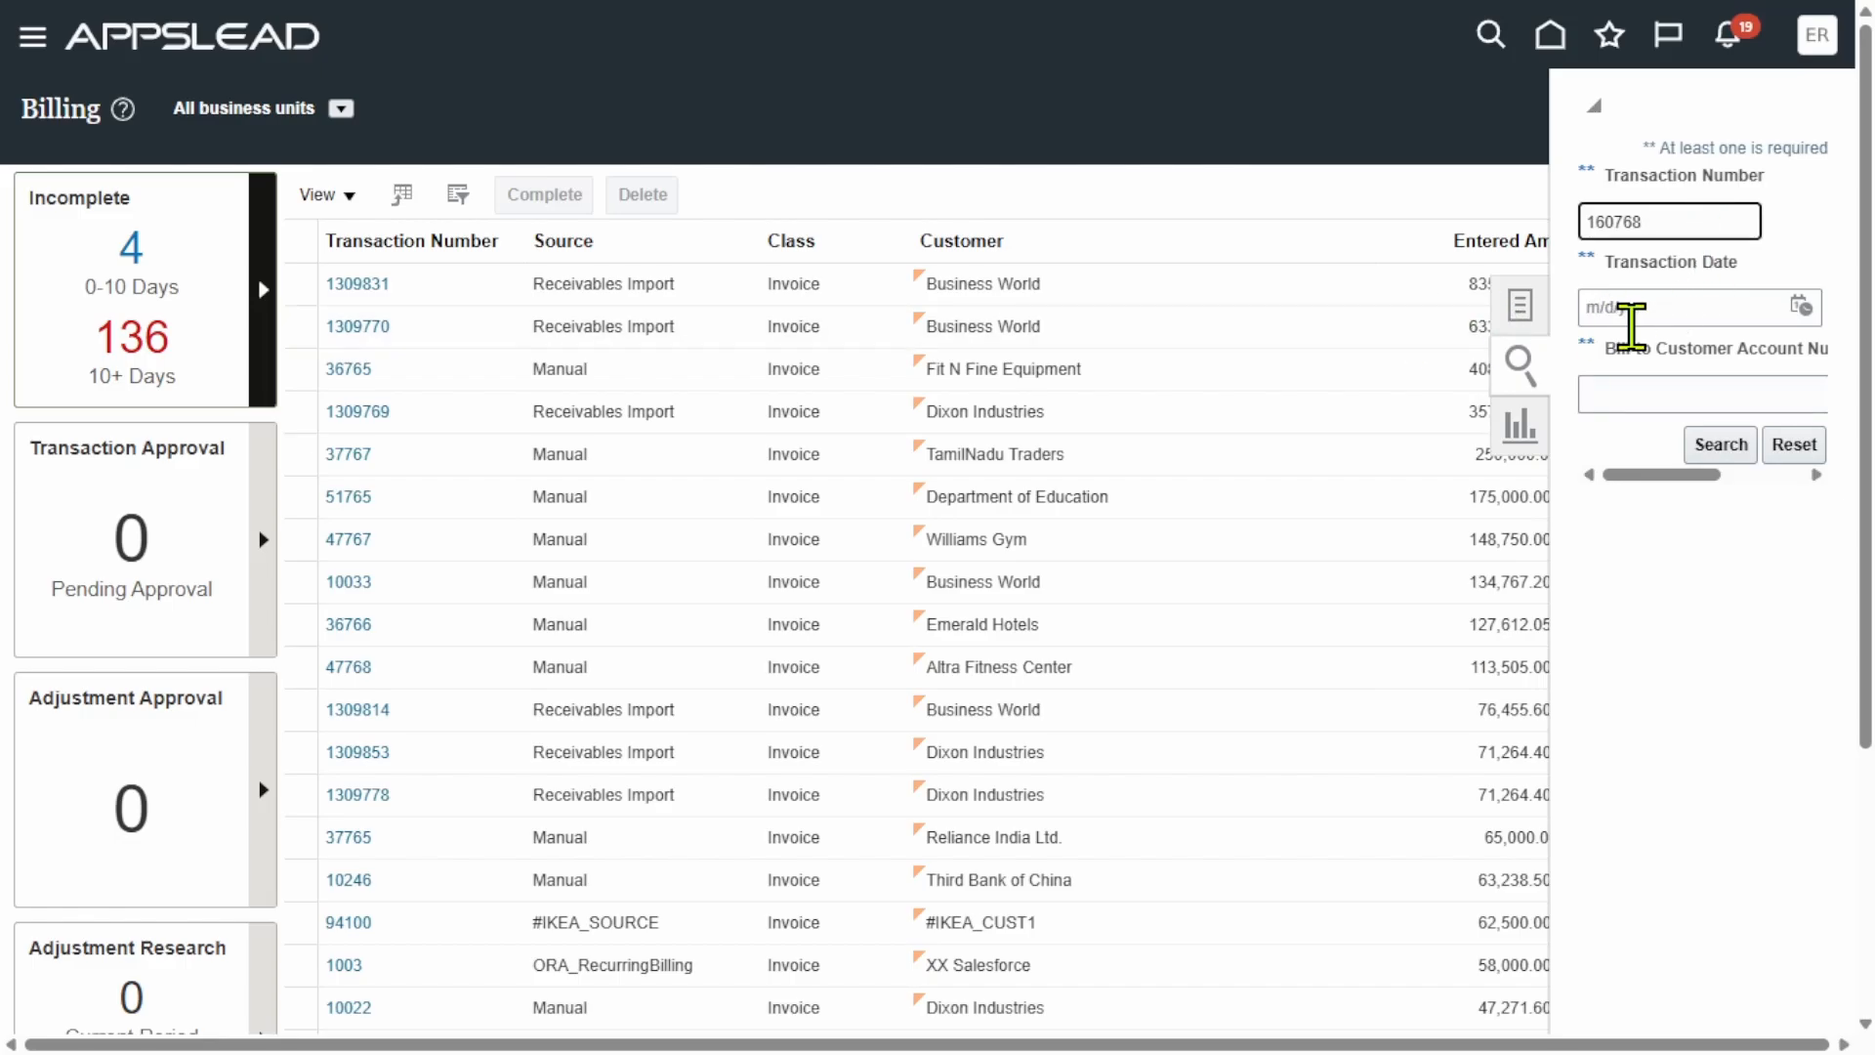
click(1711, 447)
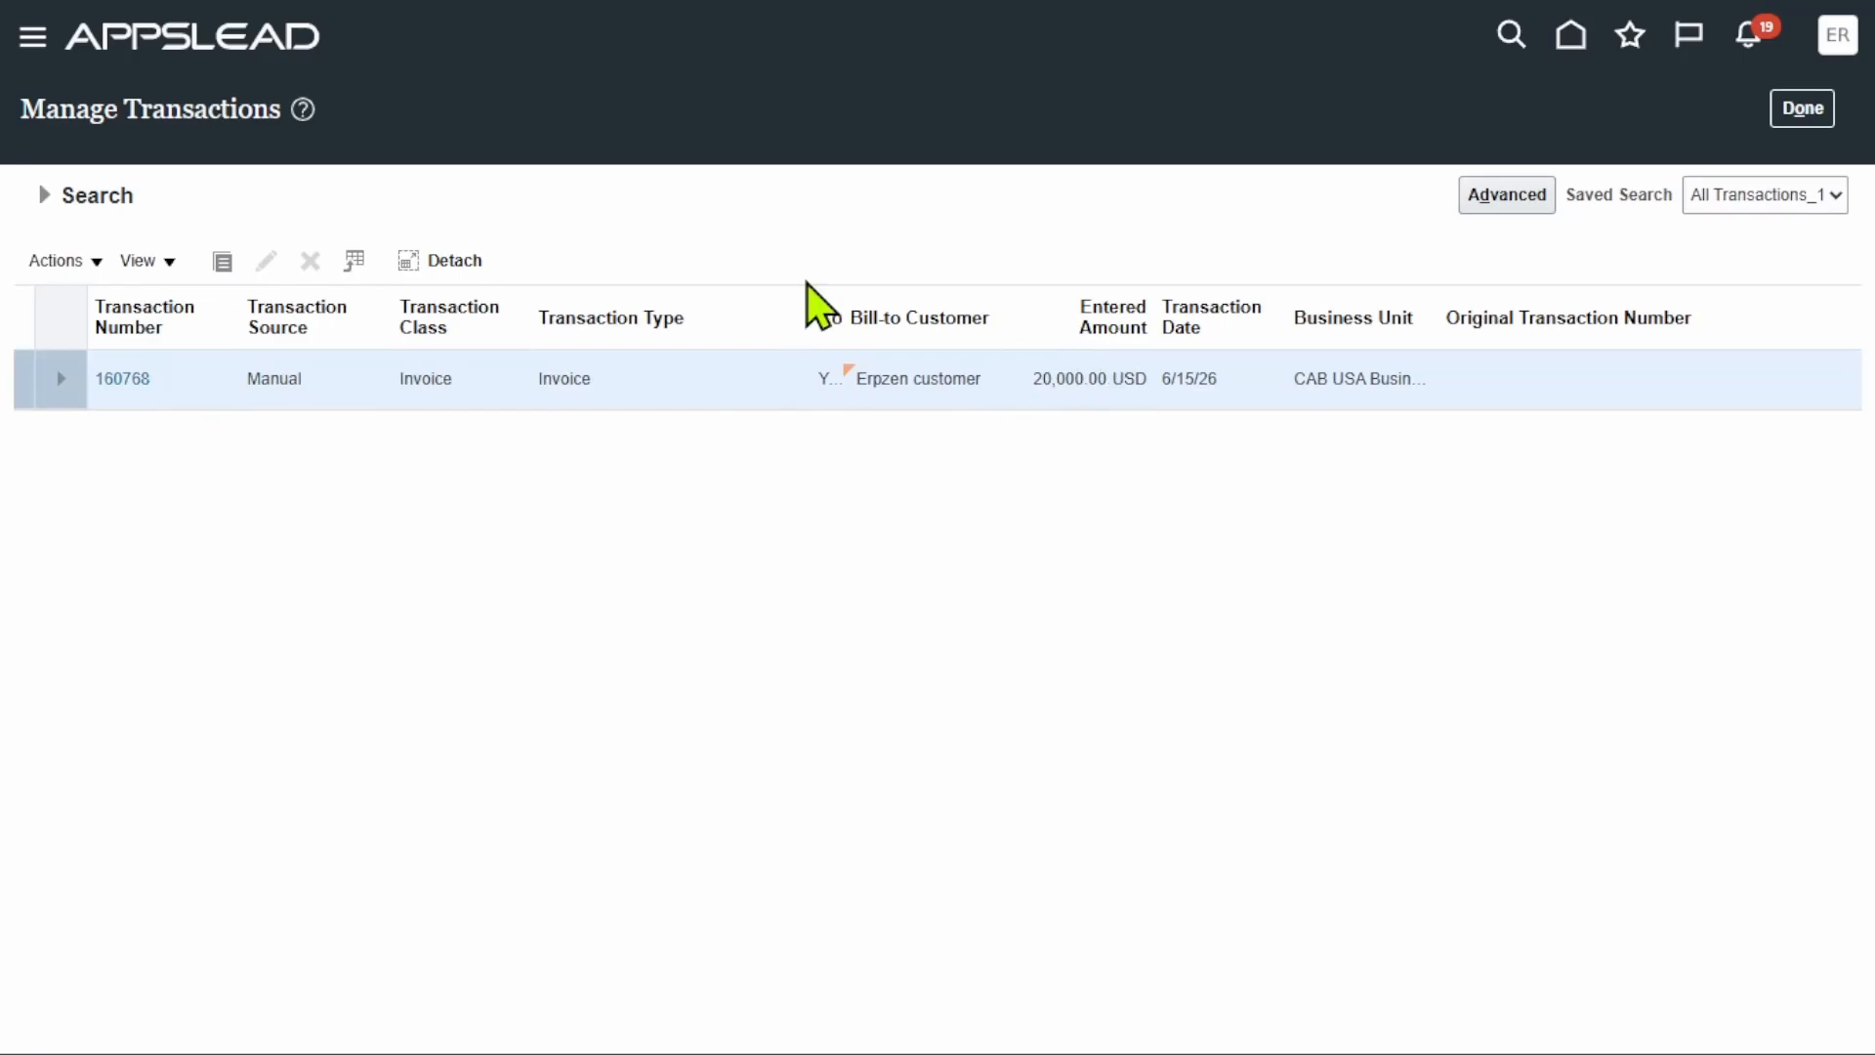
click(1807, 112)
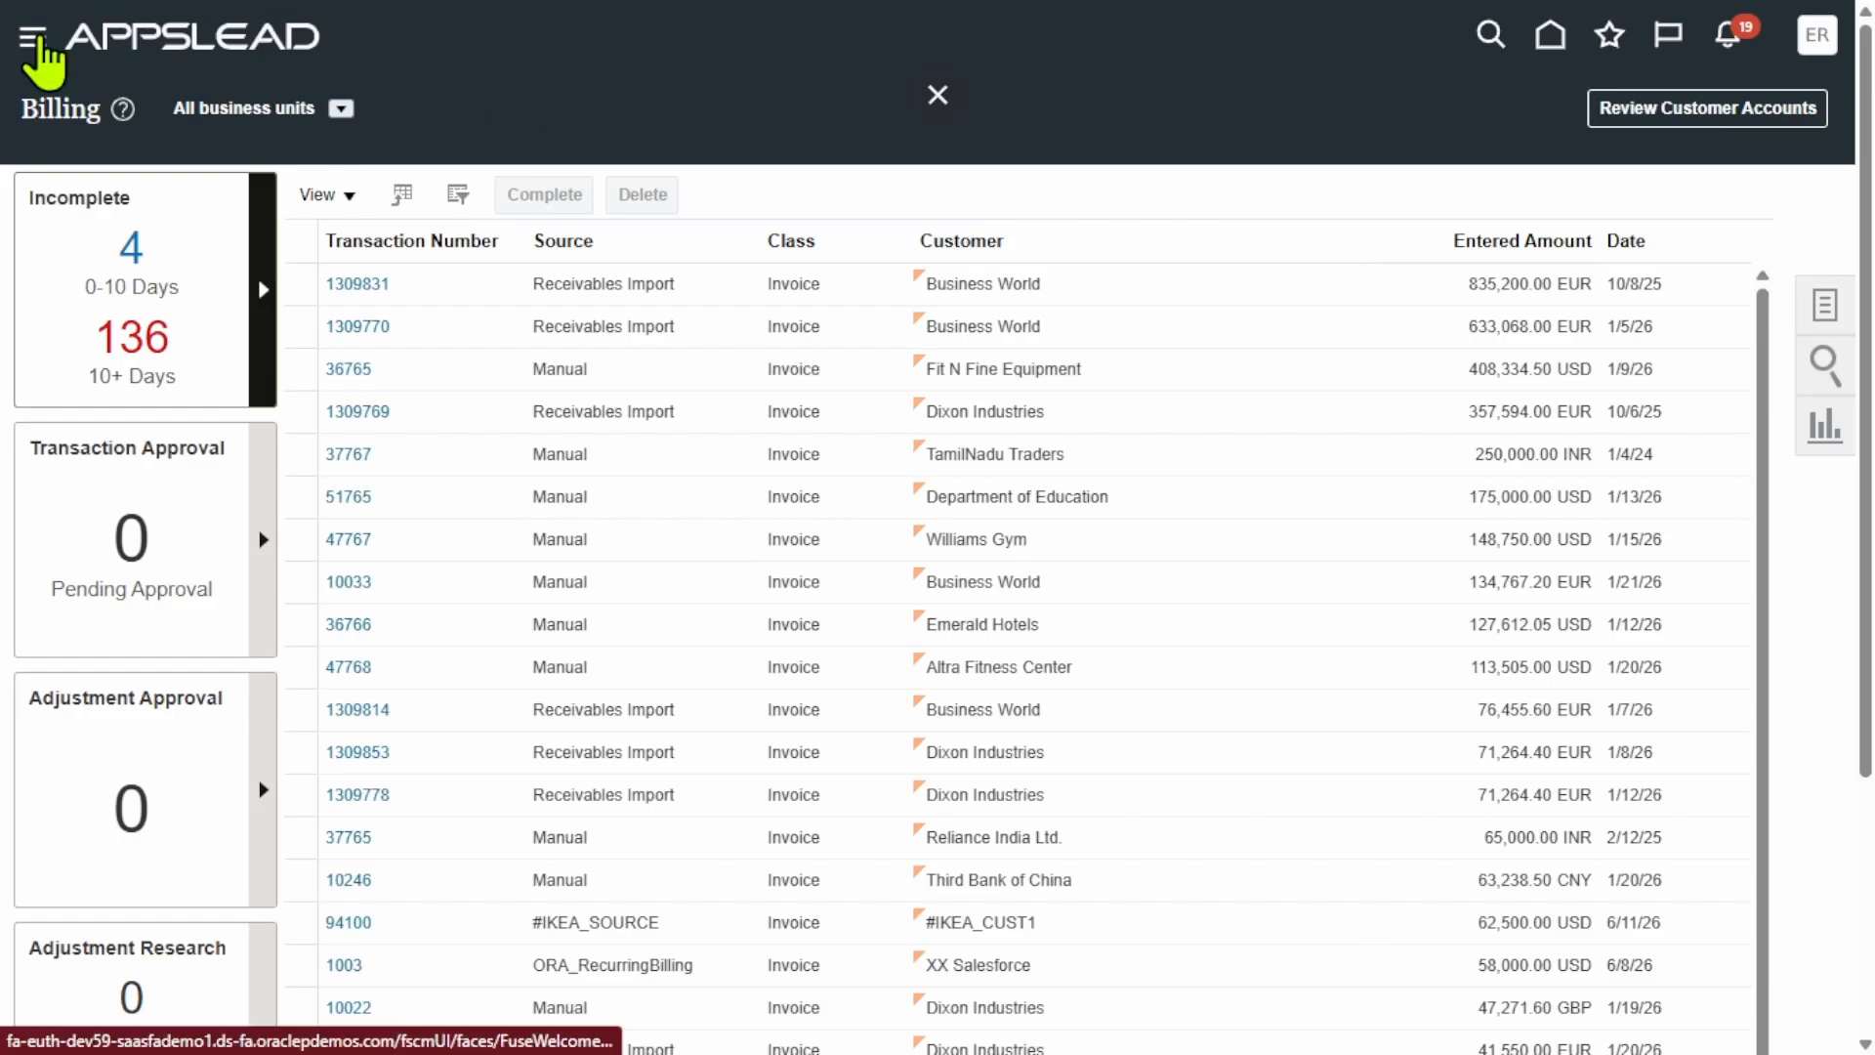
click(32, 37)
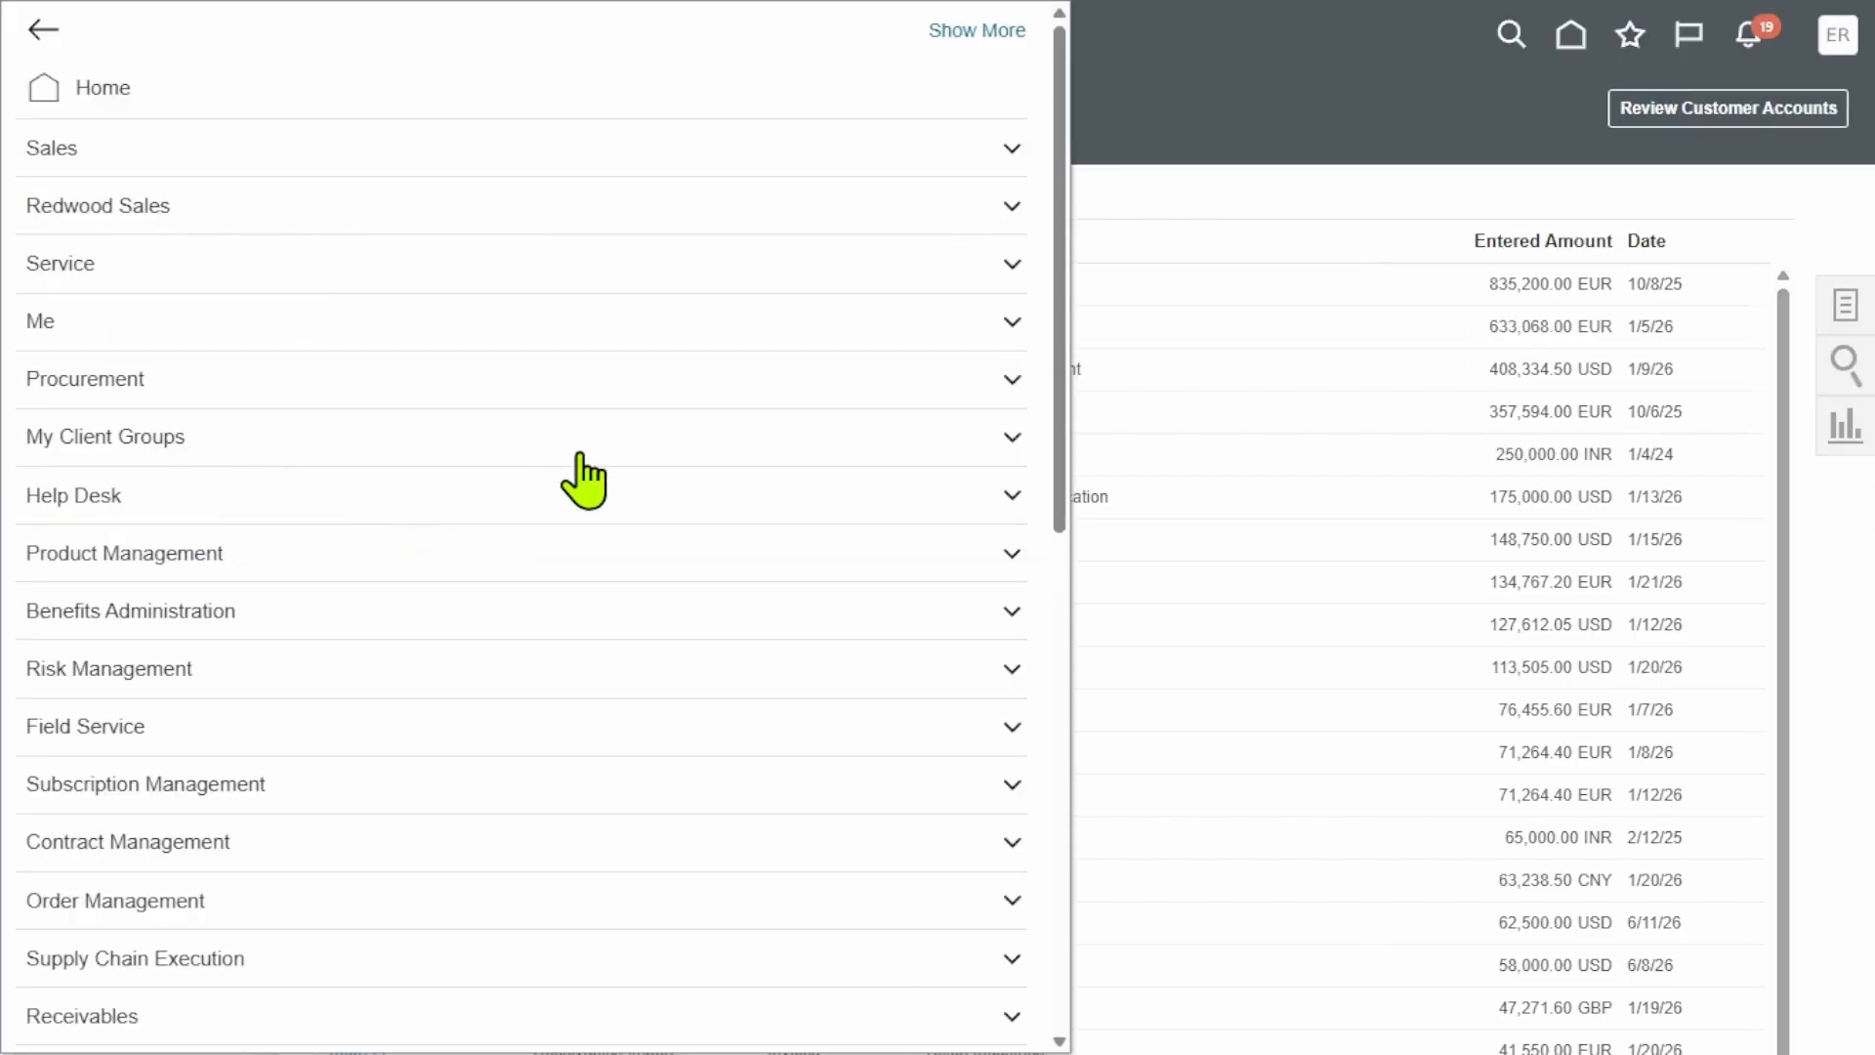
scroll(745, 536, down, 5)
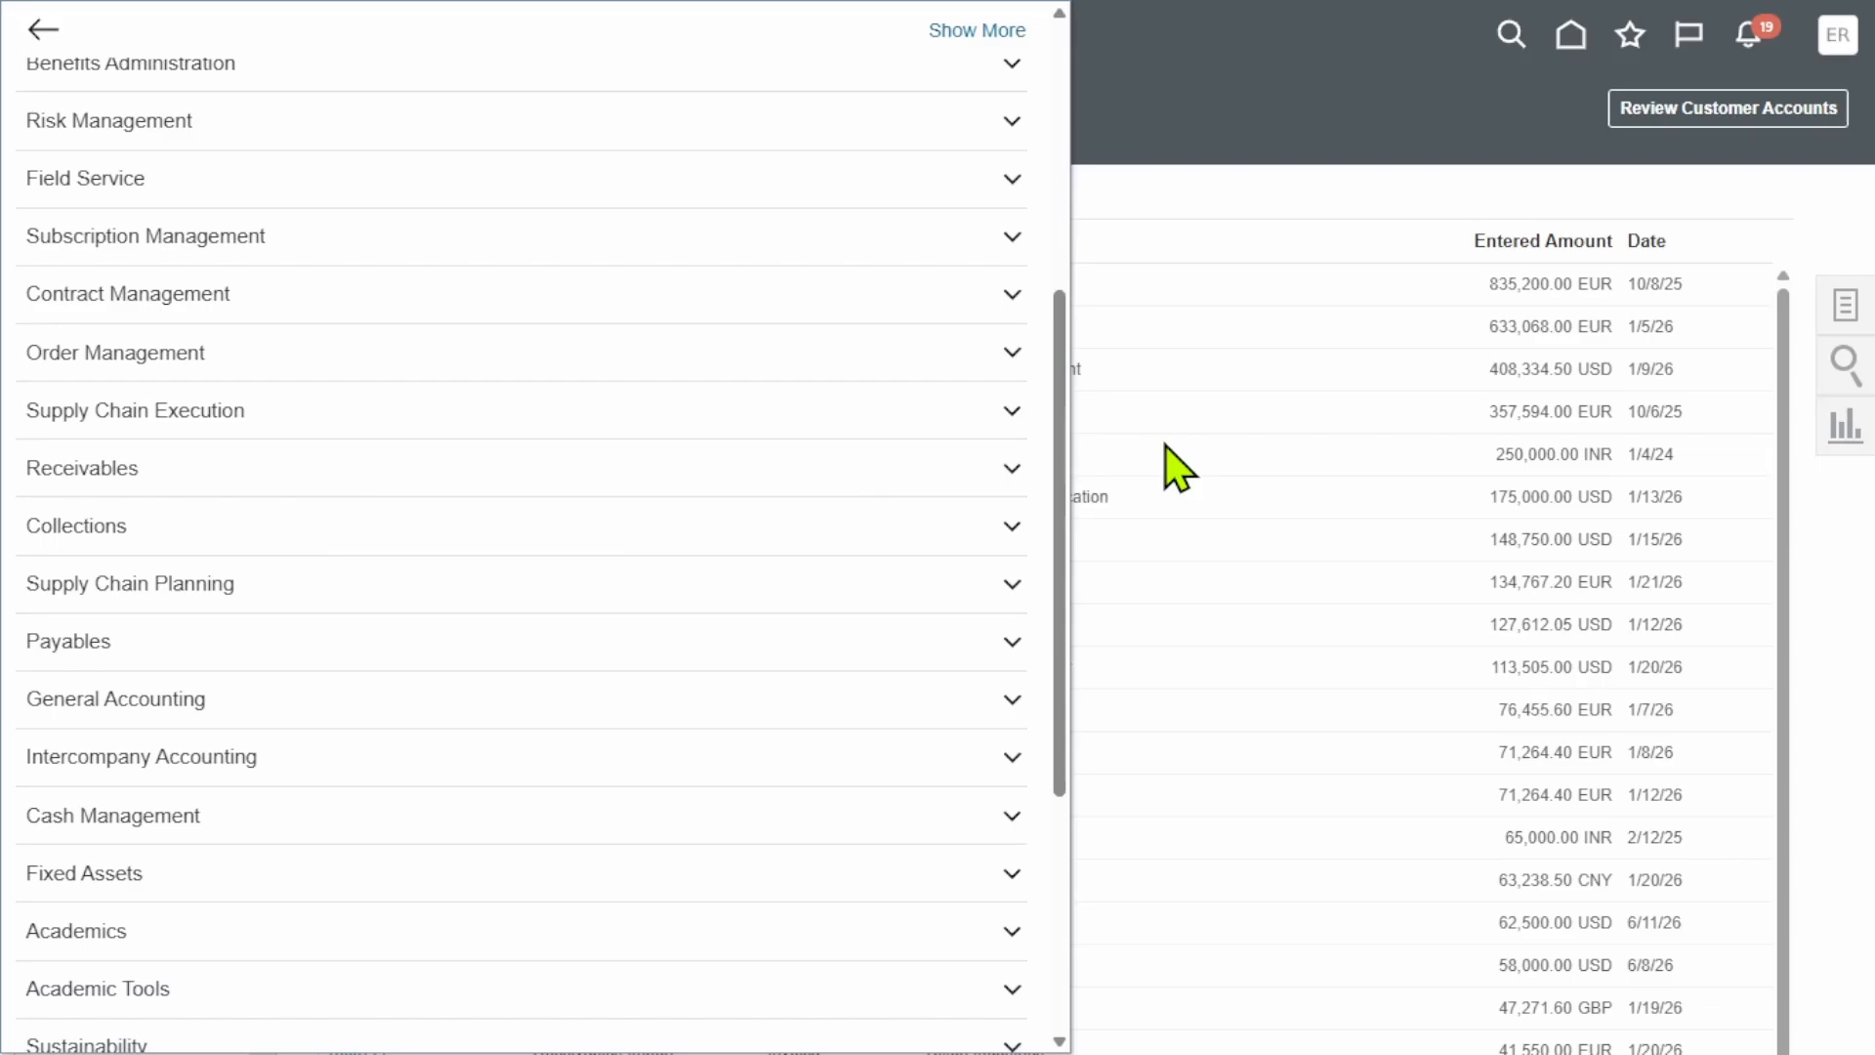
click(159, 470)
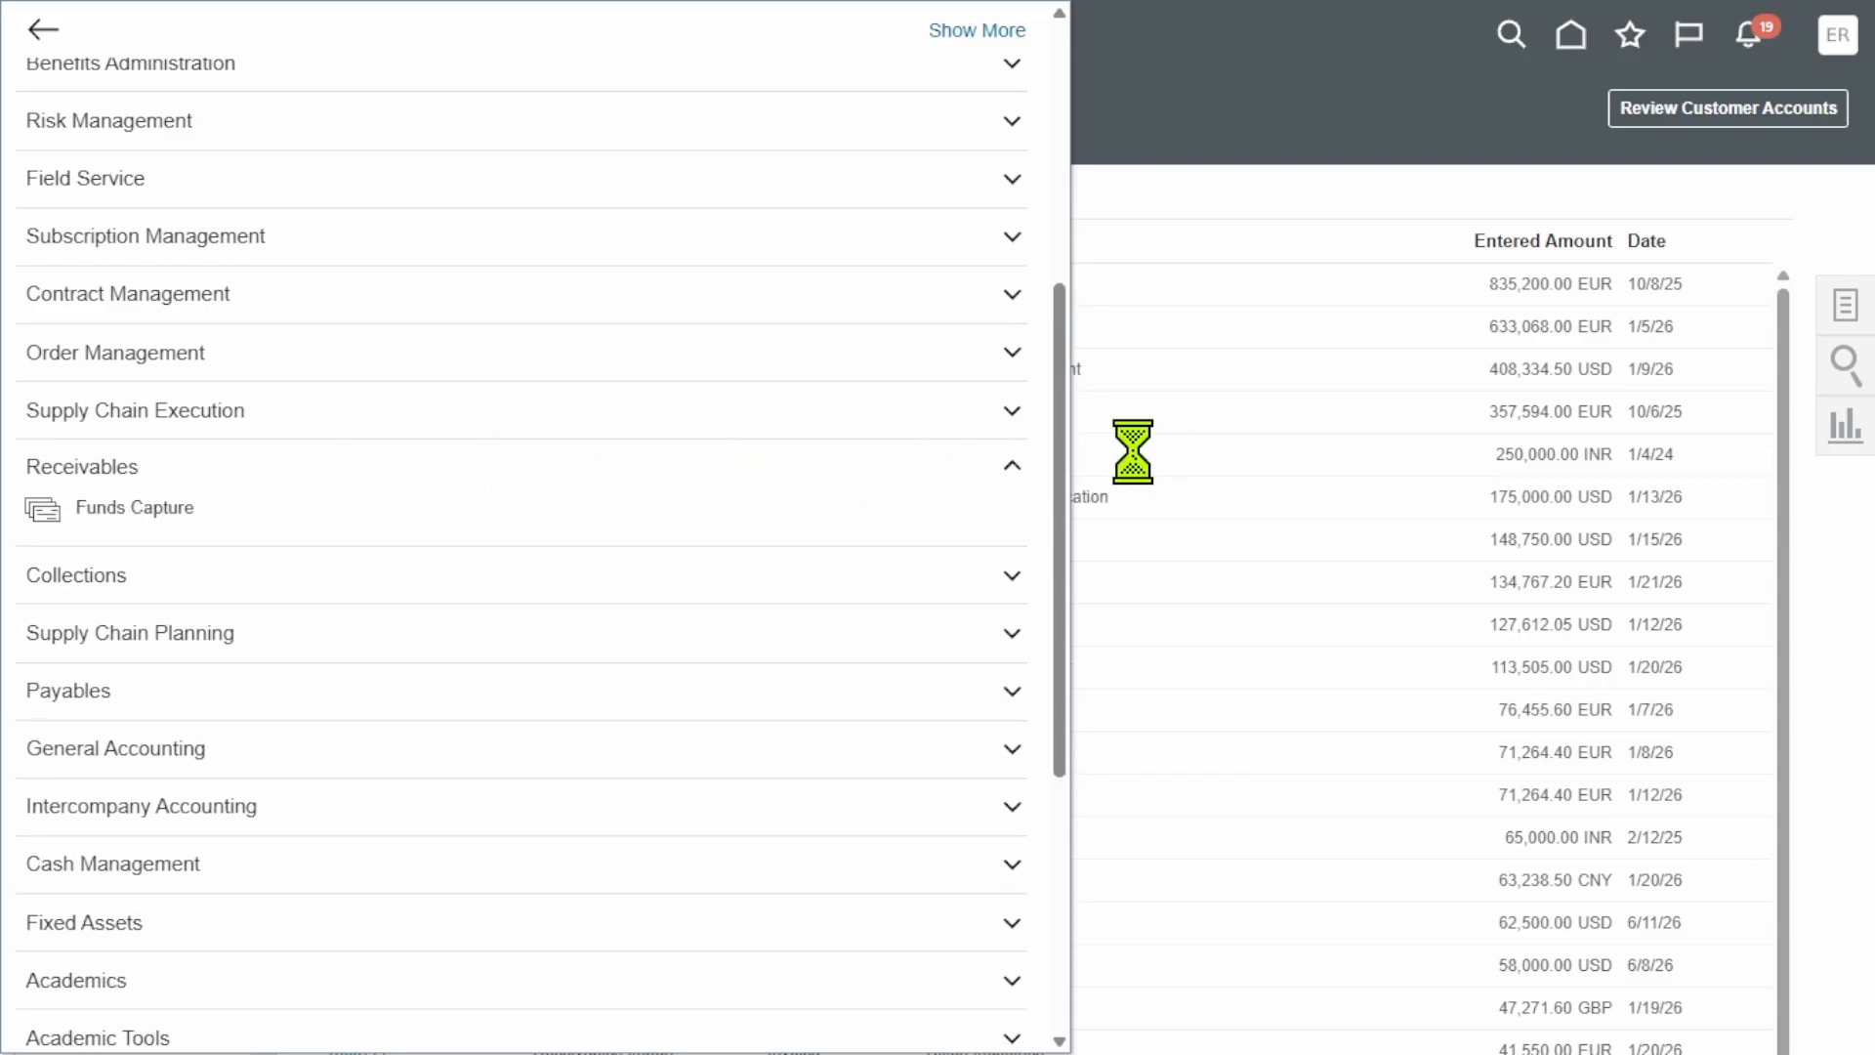
click(1306, 160)
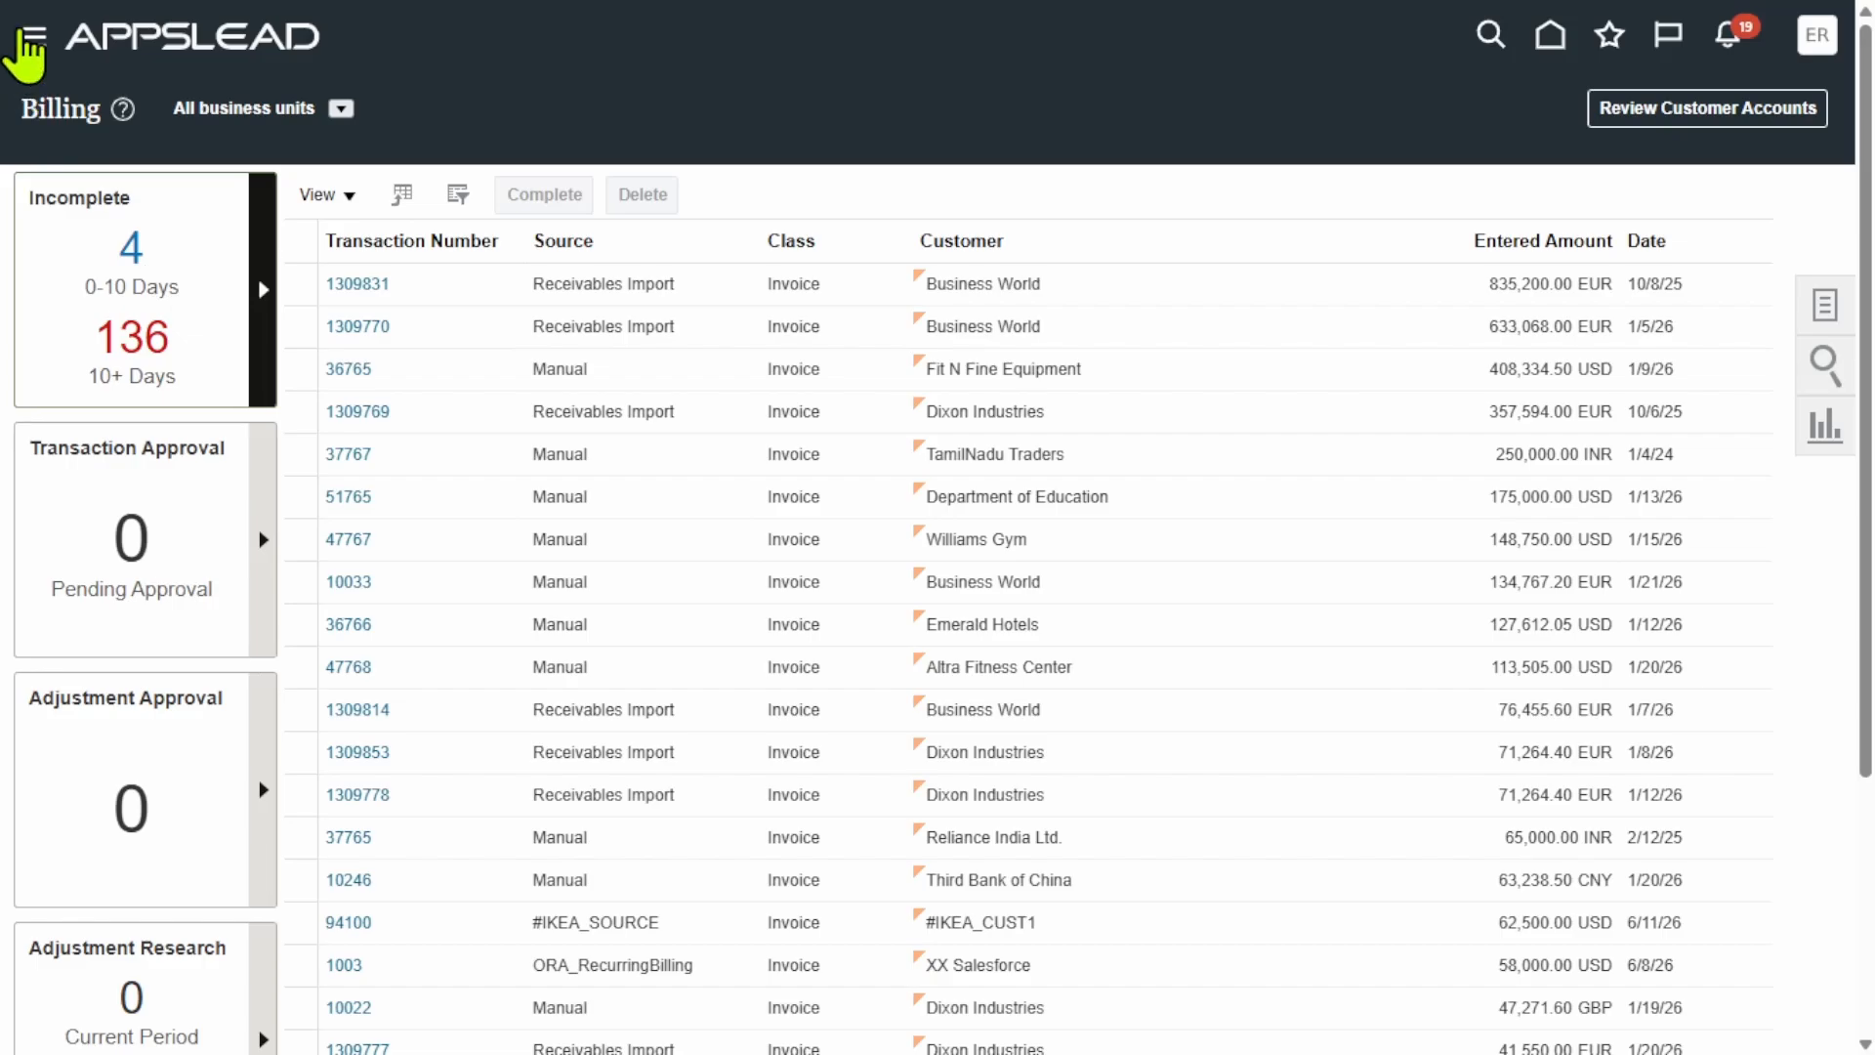
Step: Open the Accounts Receivable work area from the RECEIVABLESS group
click(30, 39)
scroll(481, 596, down, 5)
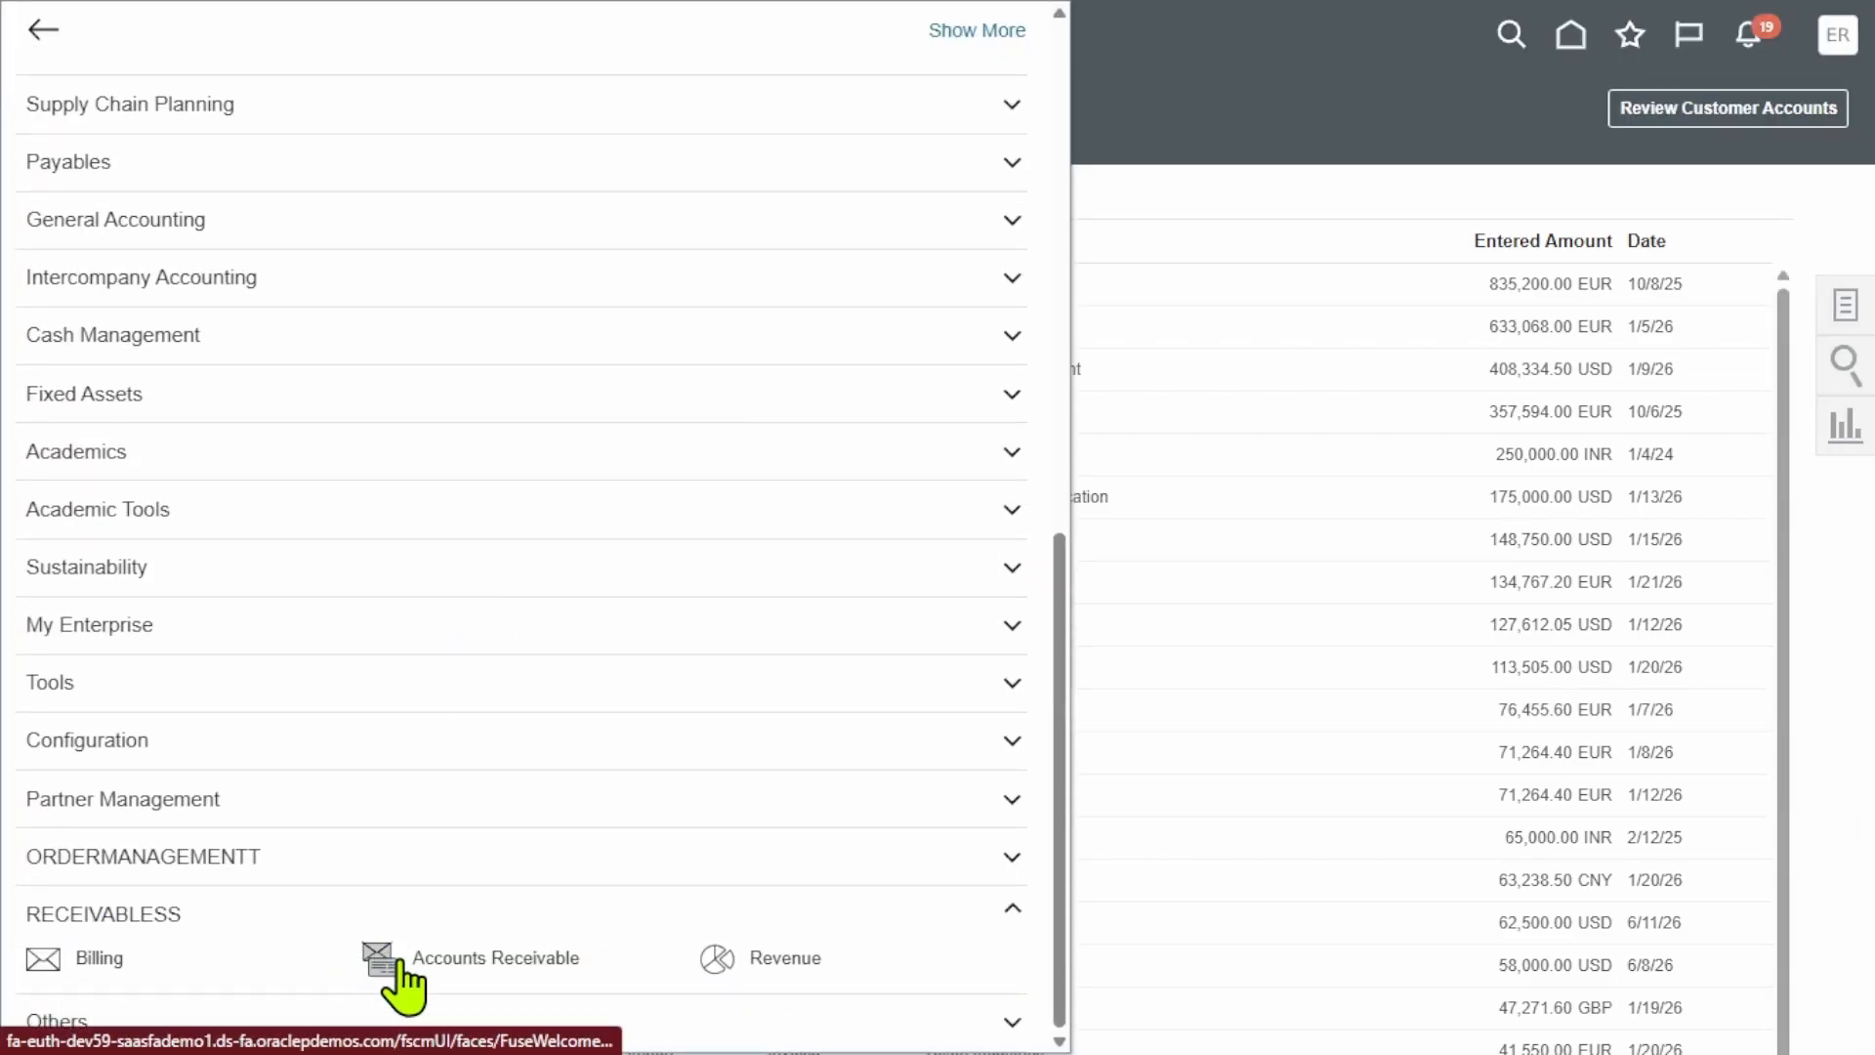
click(384, 959)
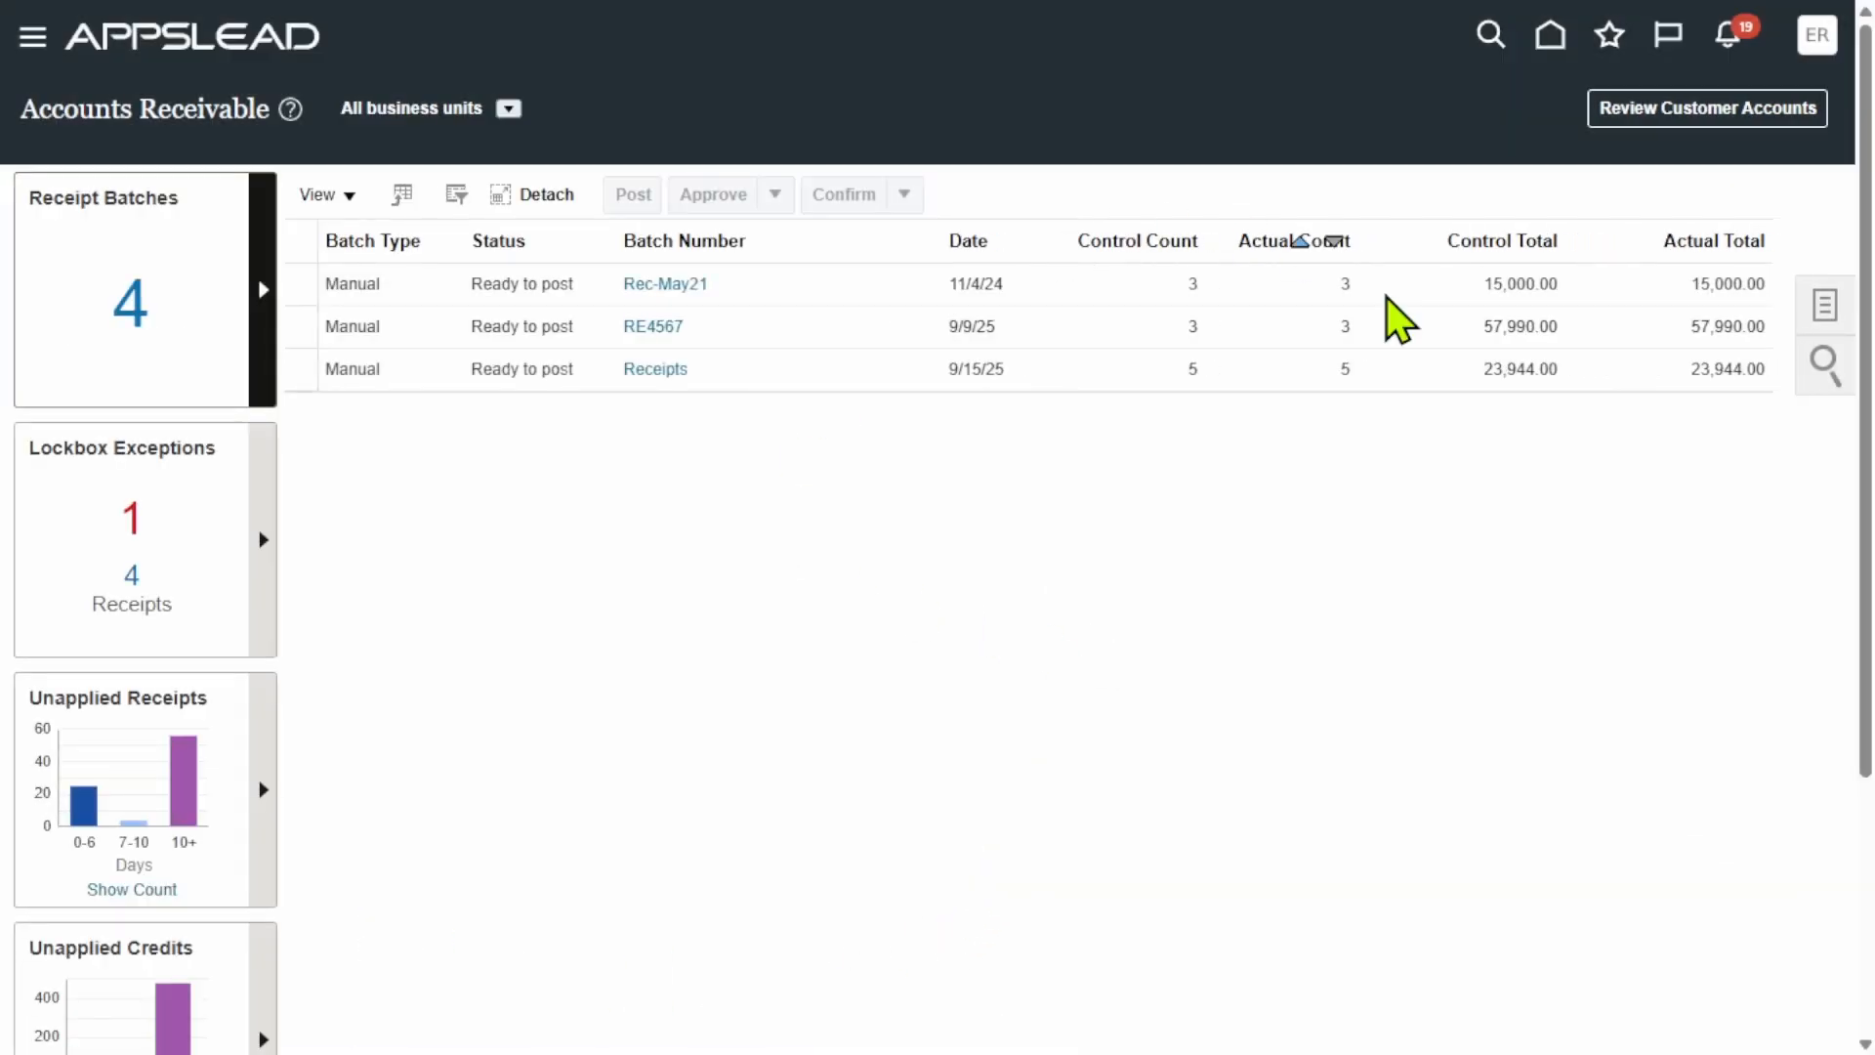
Step: Start a new receipt of type Standard for the business unit CAB USA Business Unit1
click(1840, 303)
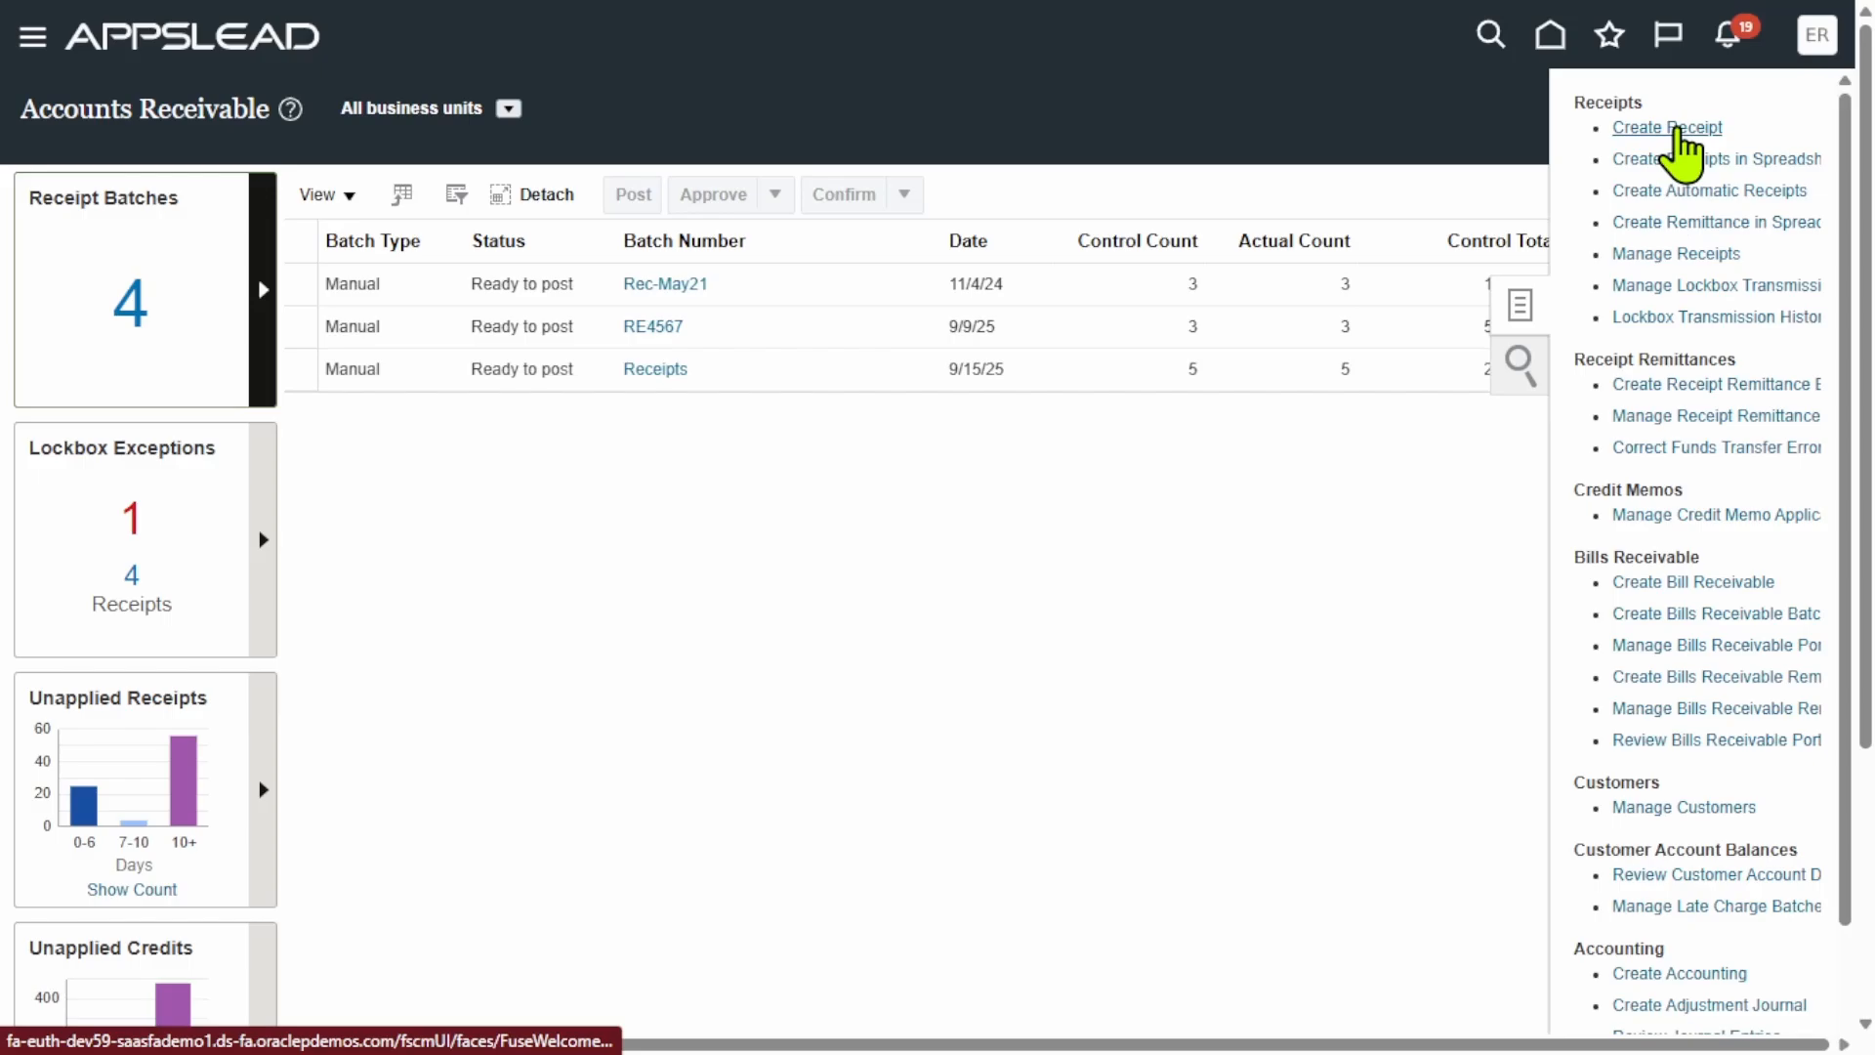
click(1674, 130)
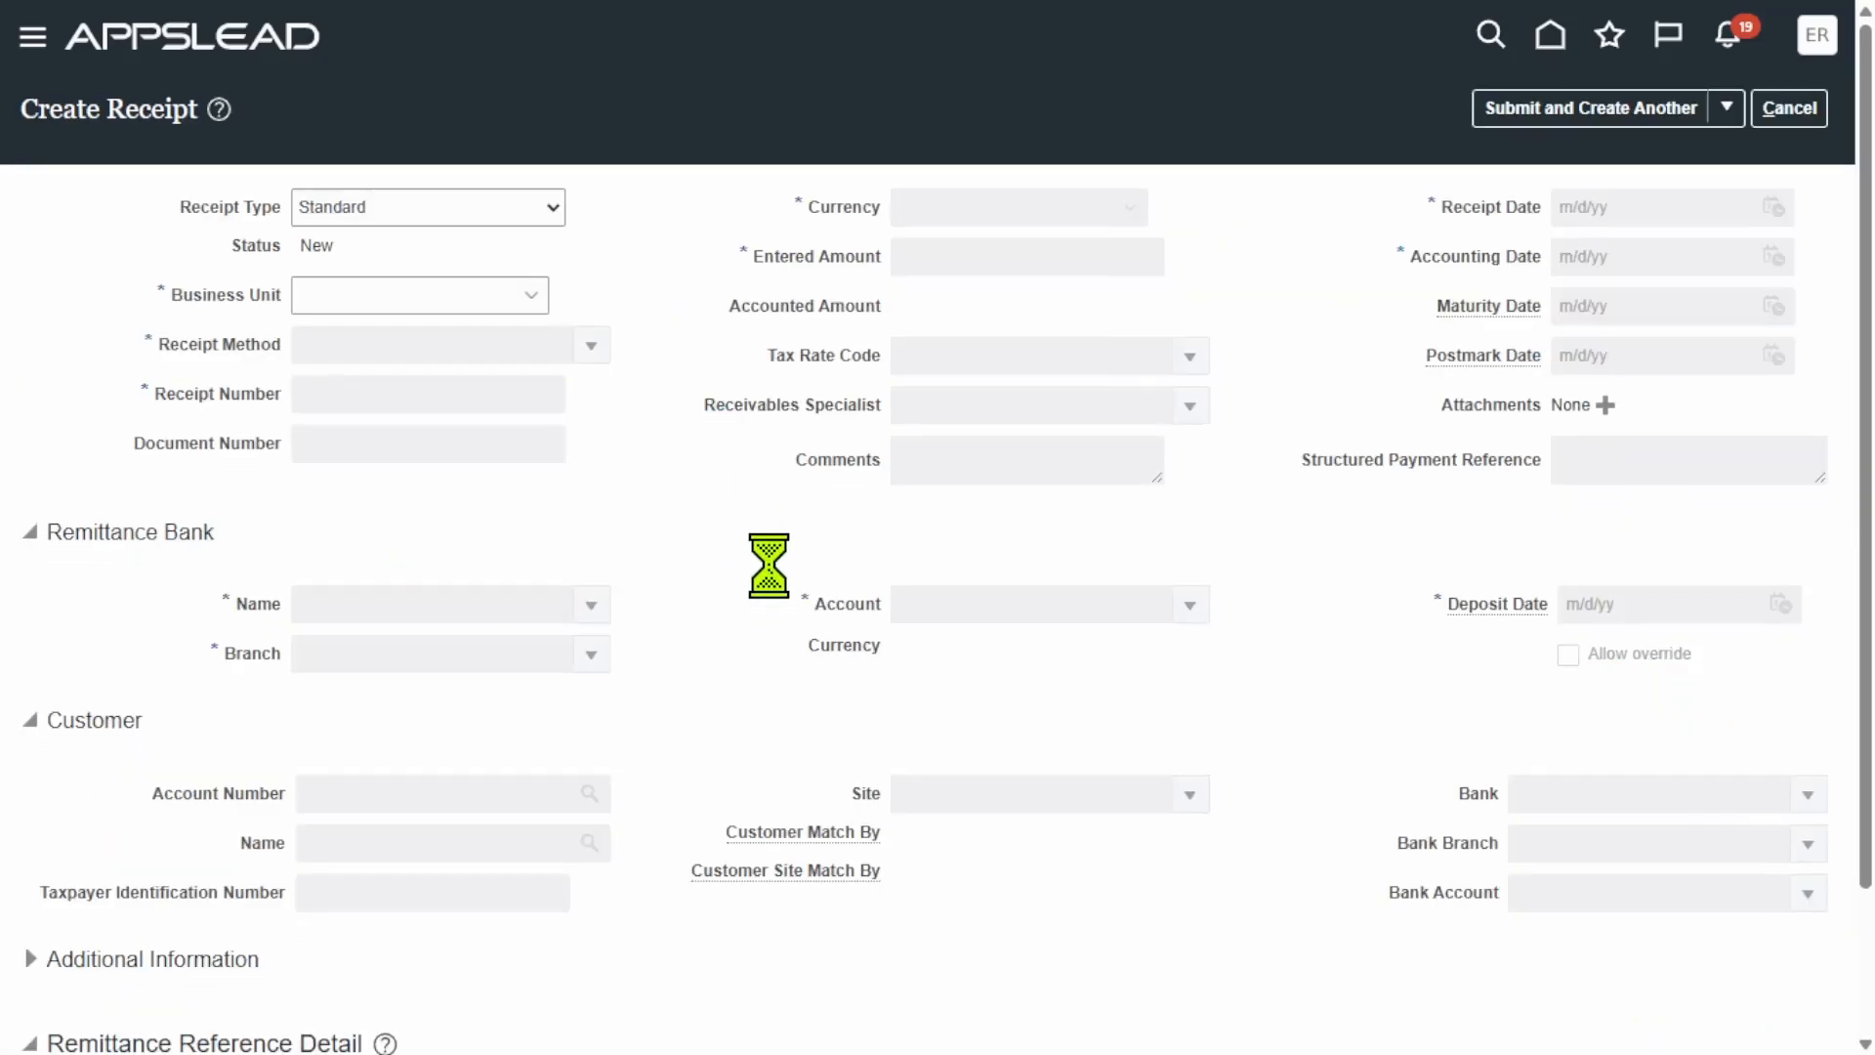
click(520, 207)
click(465, 250)
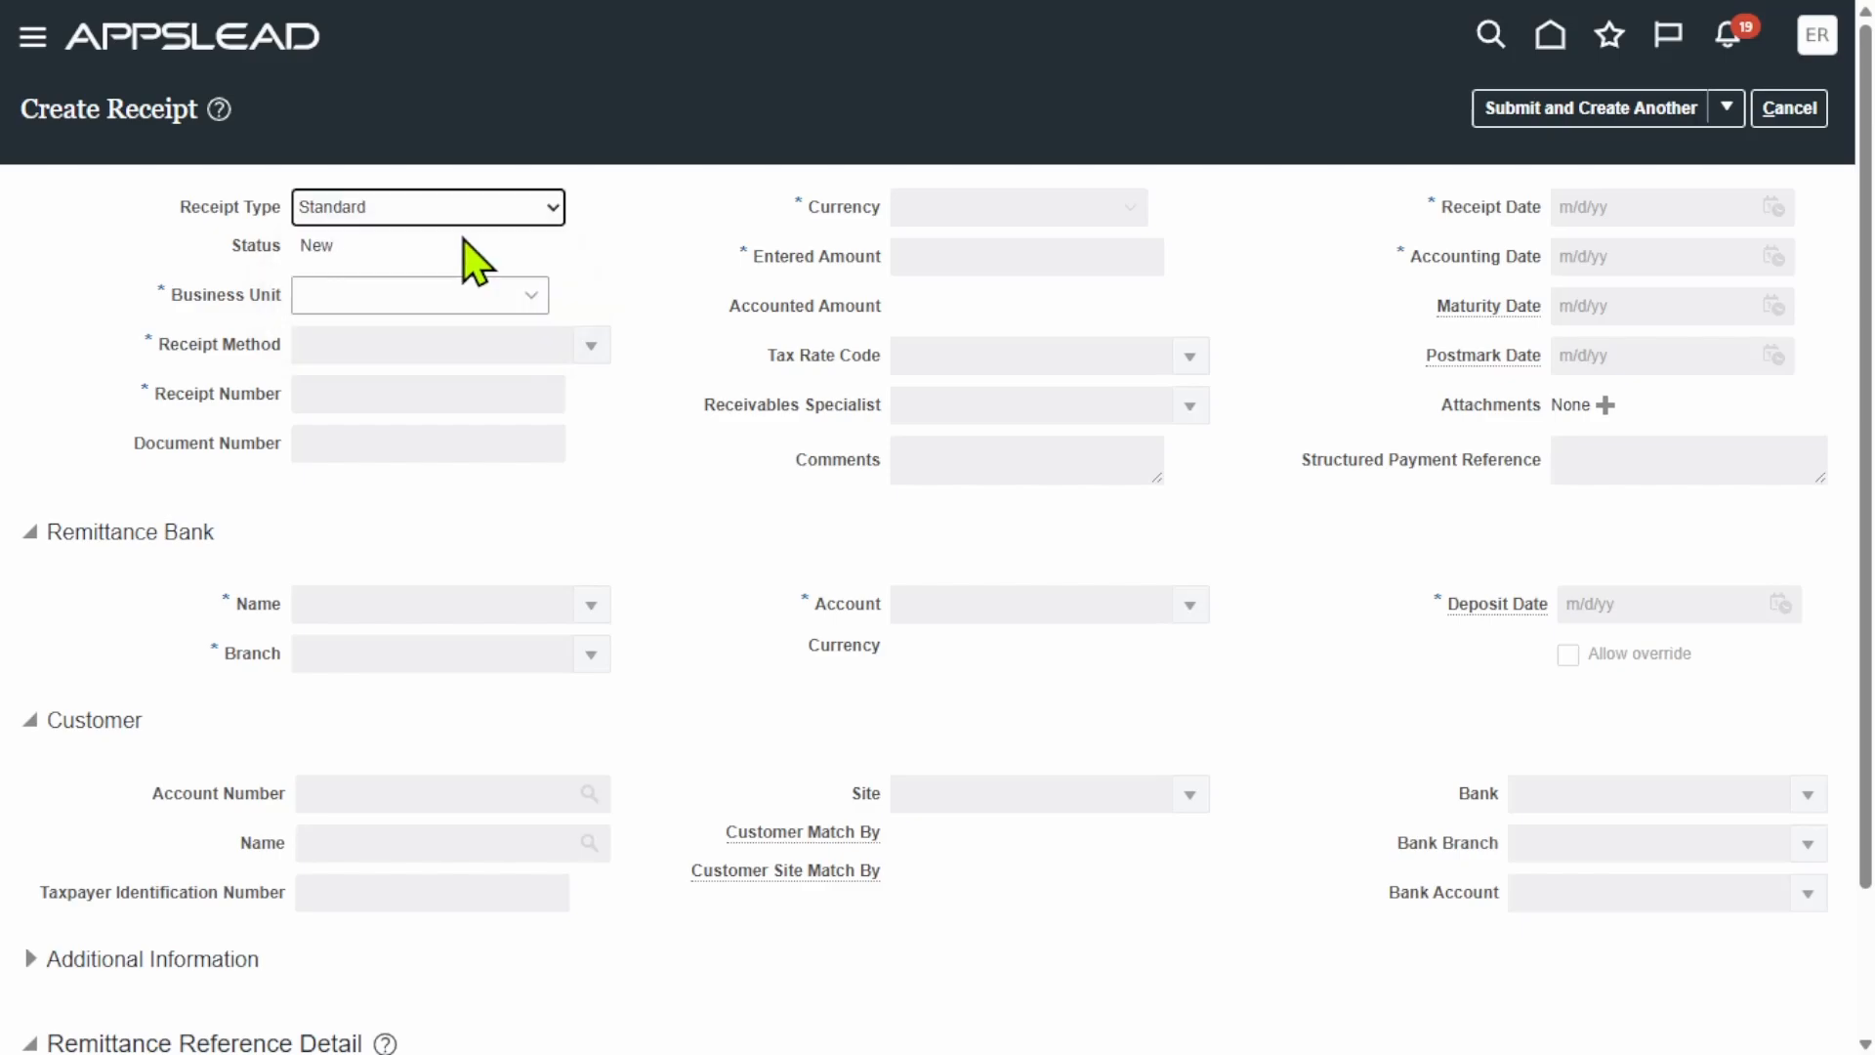
click(435, 291)
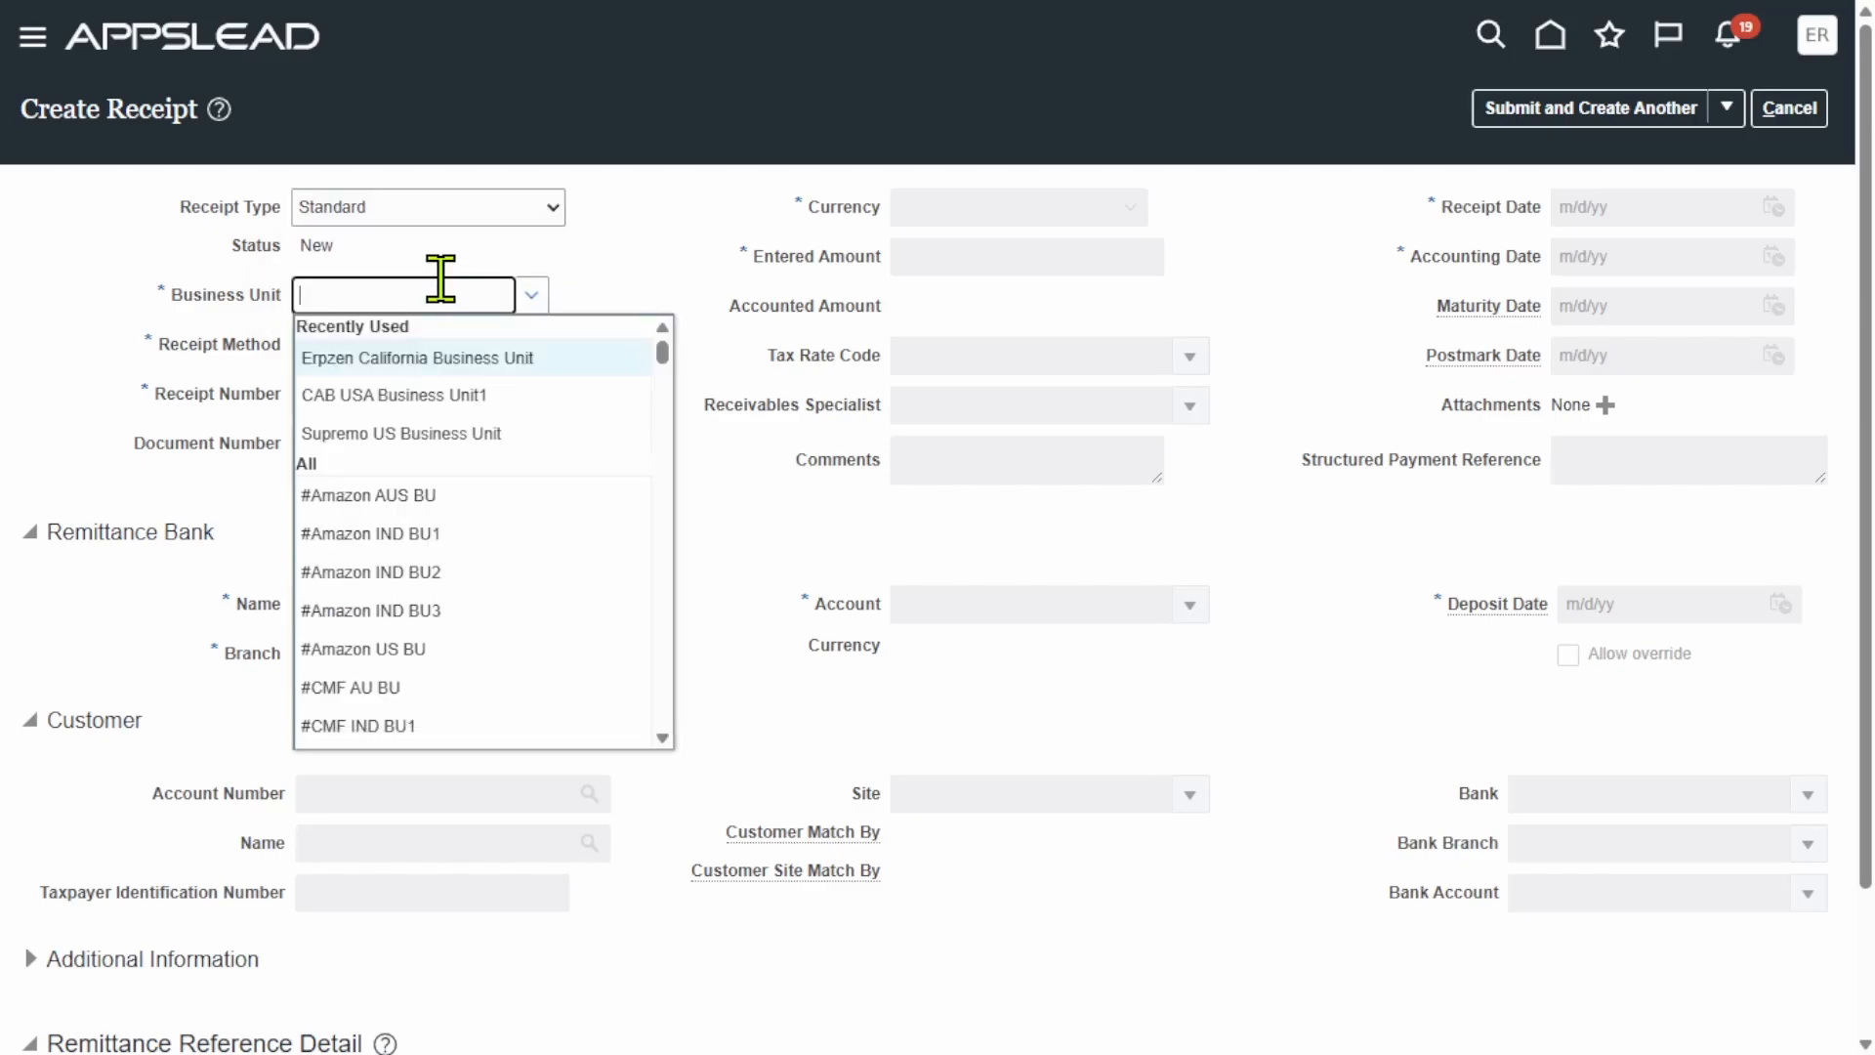
key(super+v)
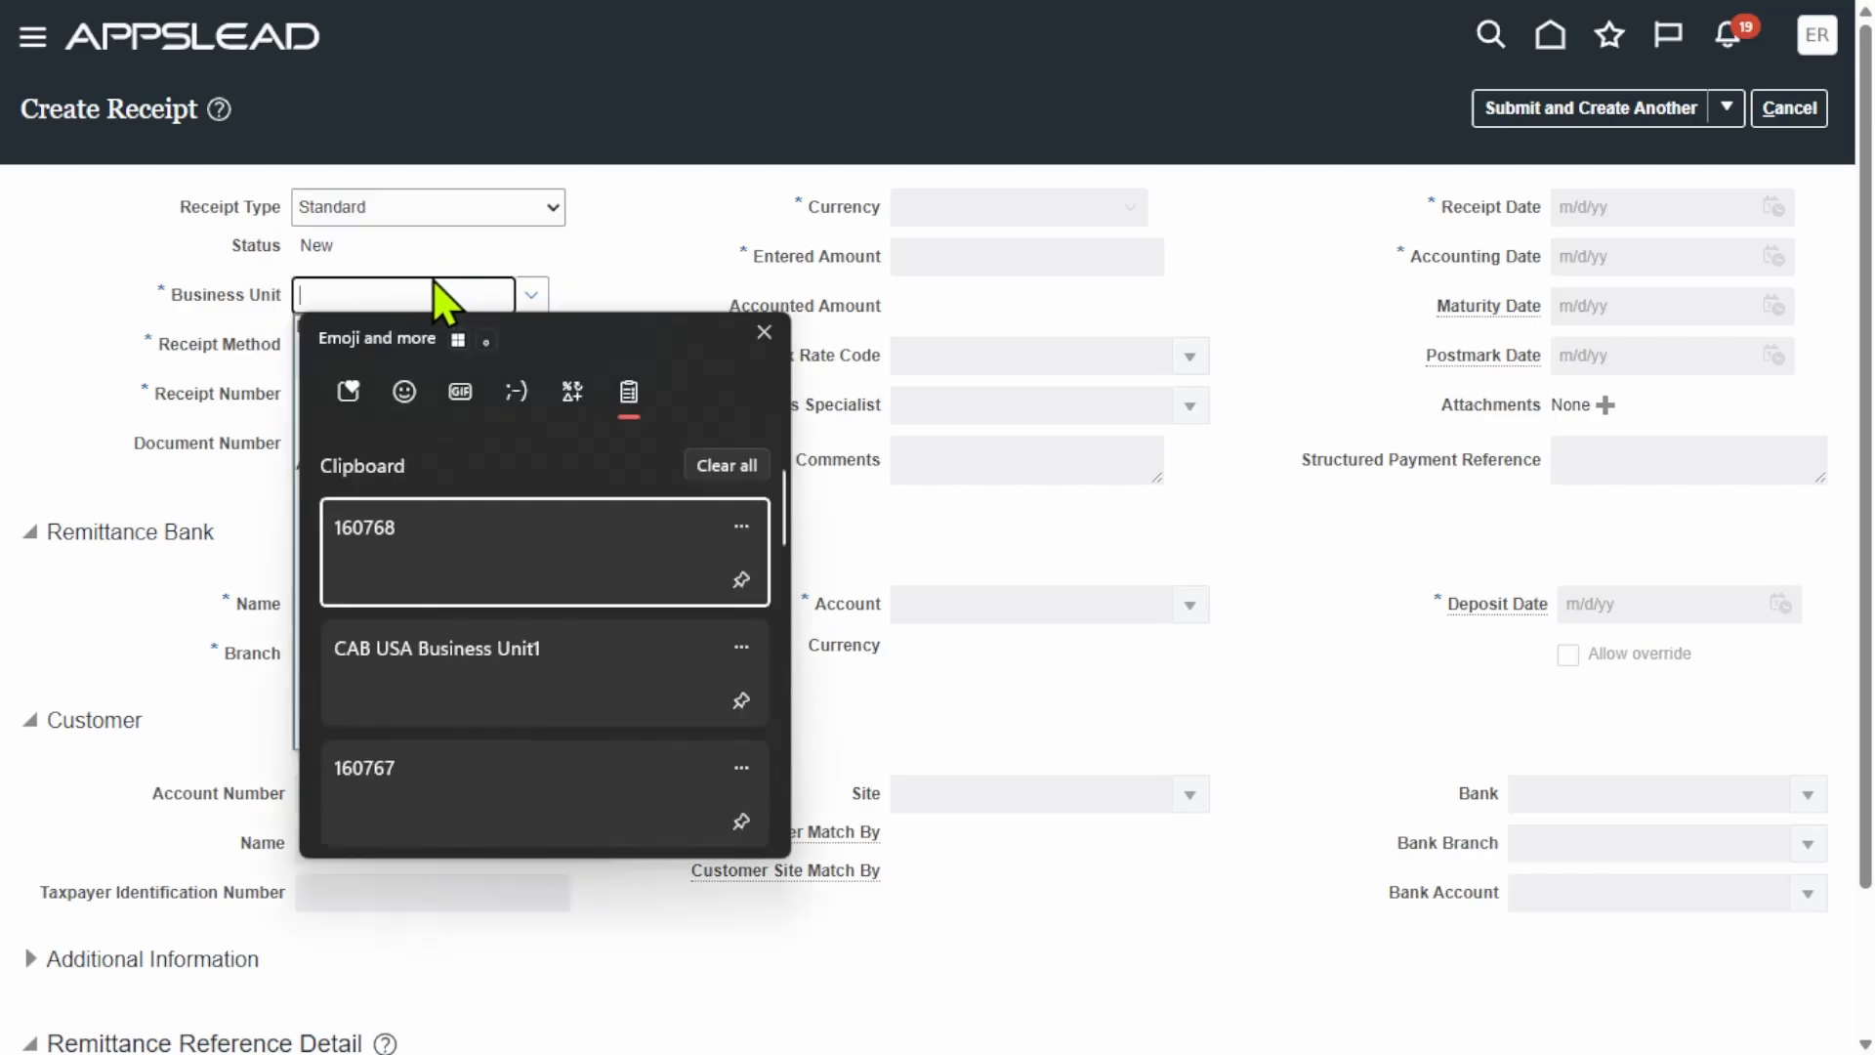
click(424, 676)
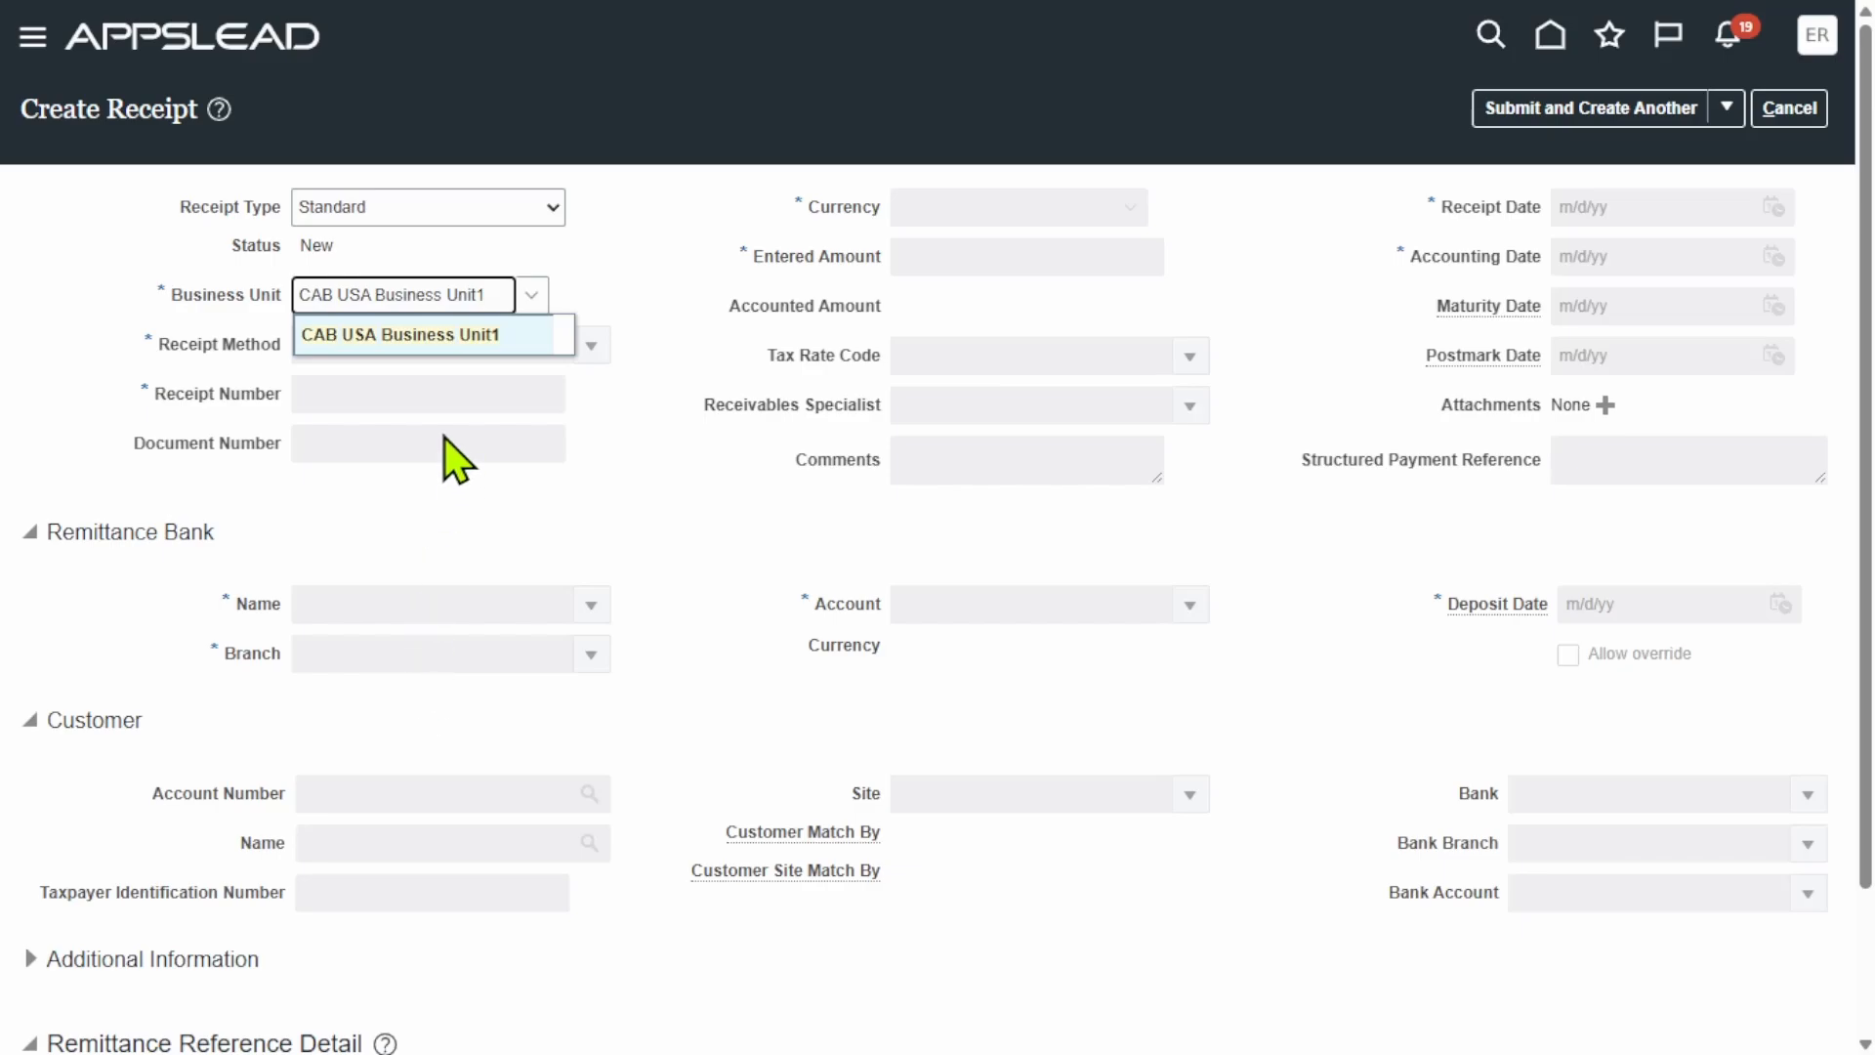
click(497, 344)
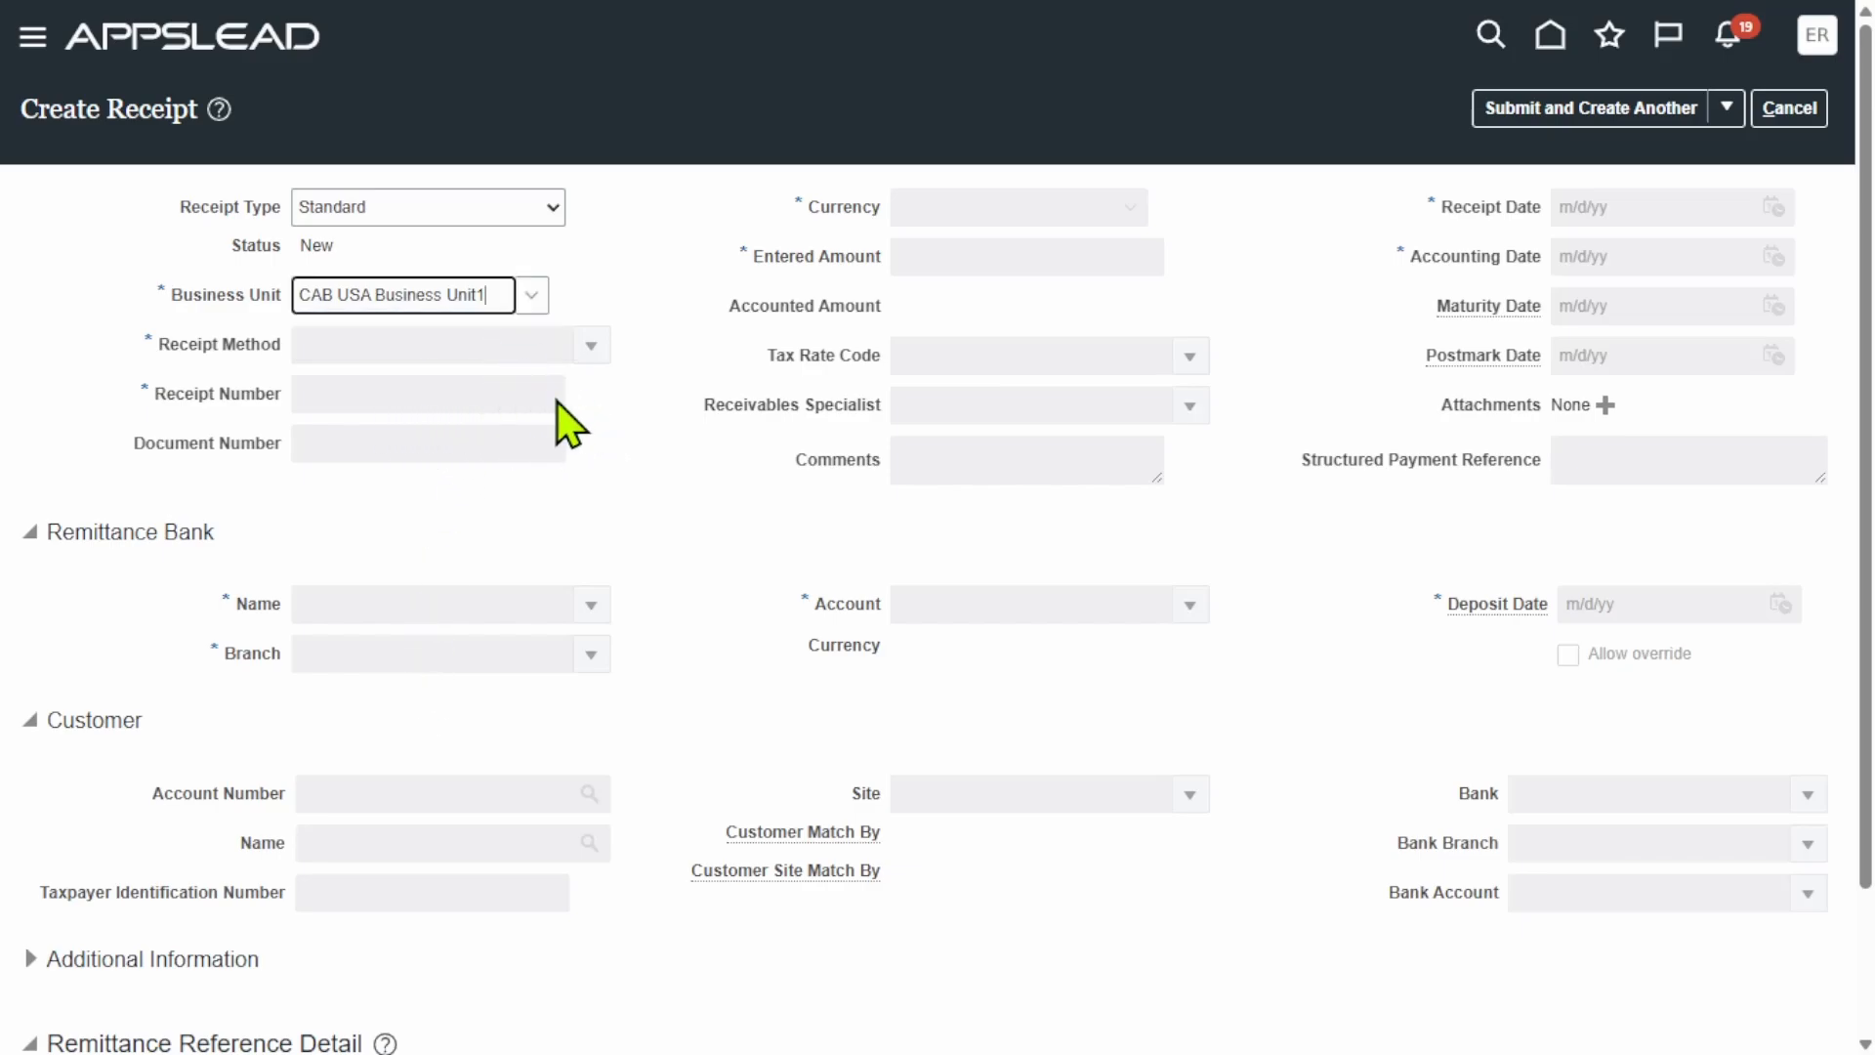
Step: Set the receipt method to CAB New York Check, the receipt number to 3011 and the entered amount to 20,000.00
click(591, 345)
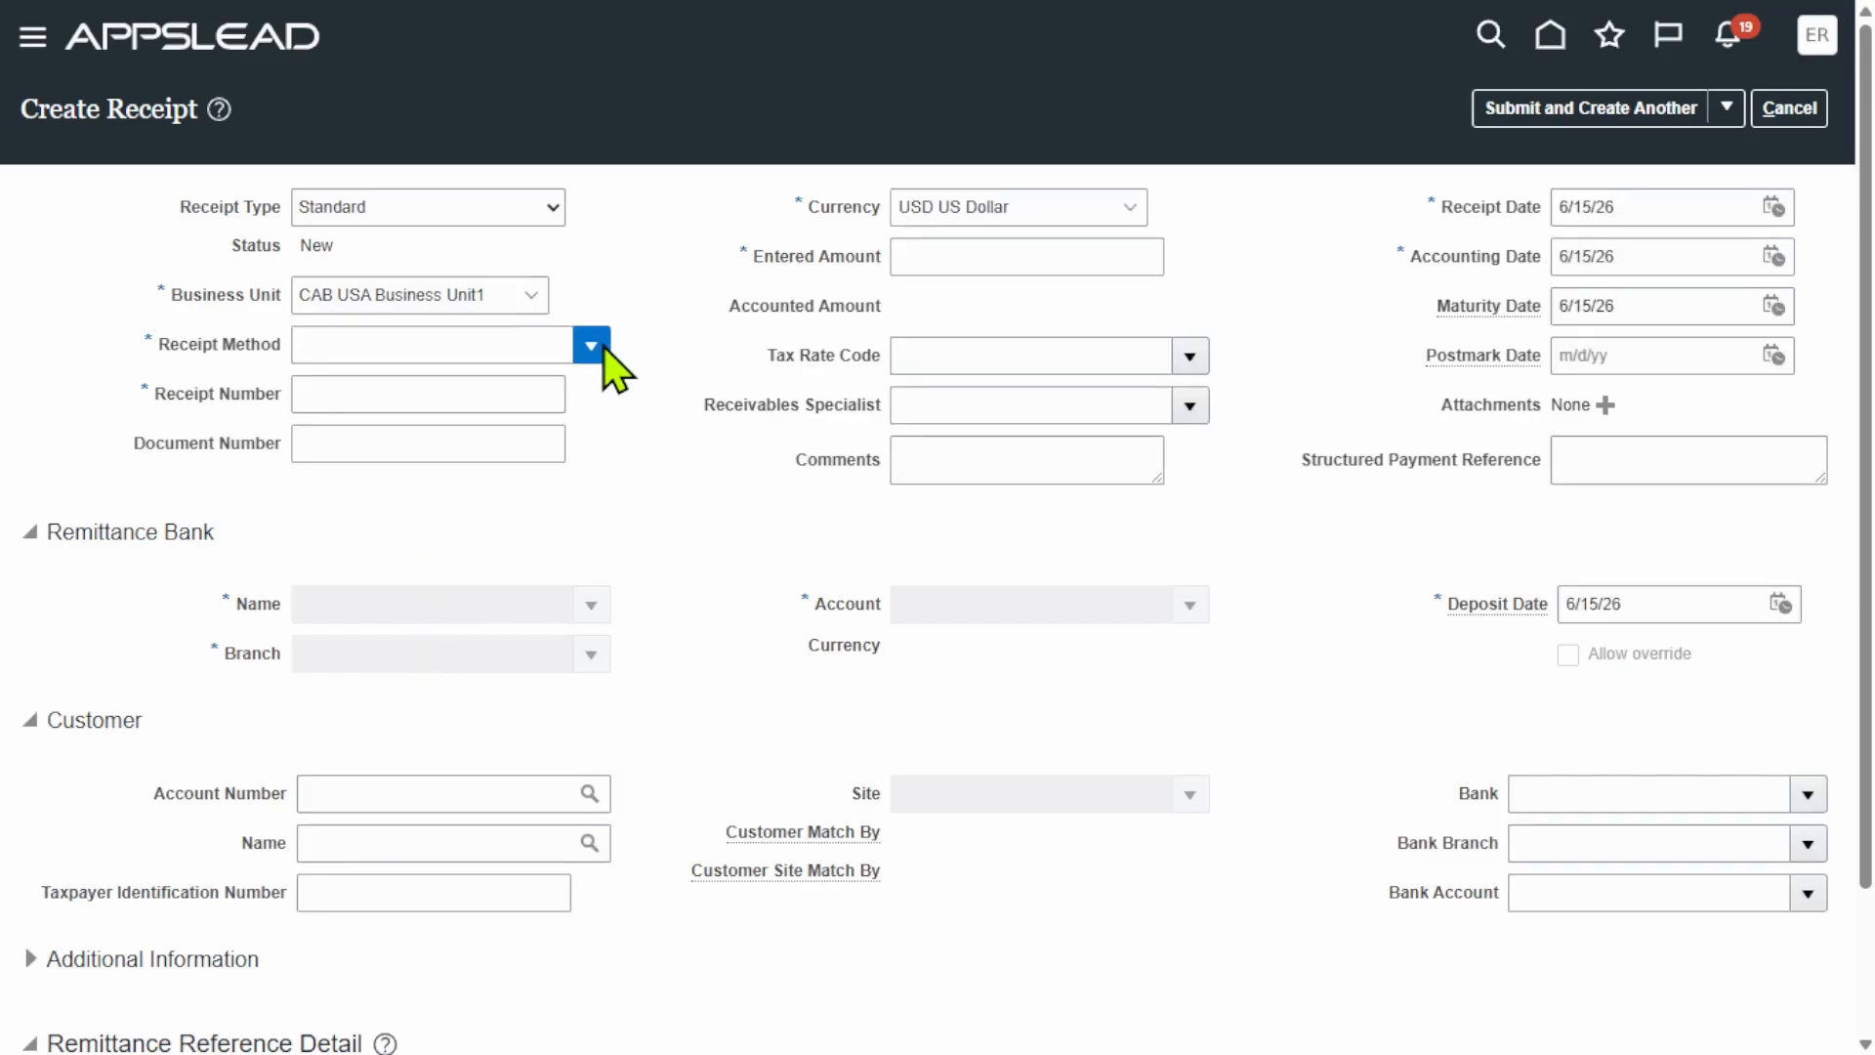
click(603, 399)
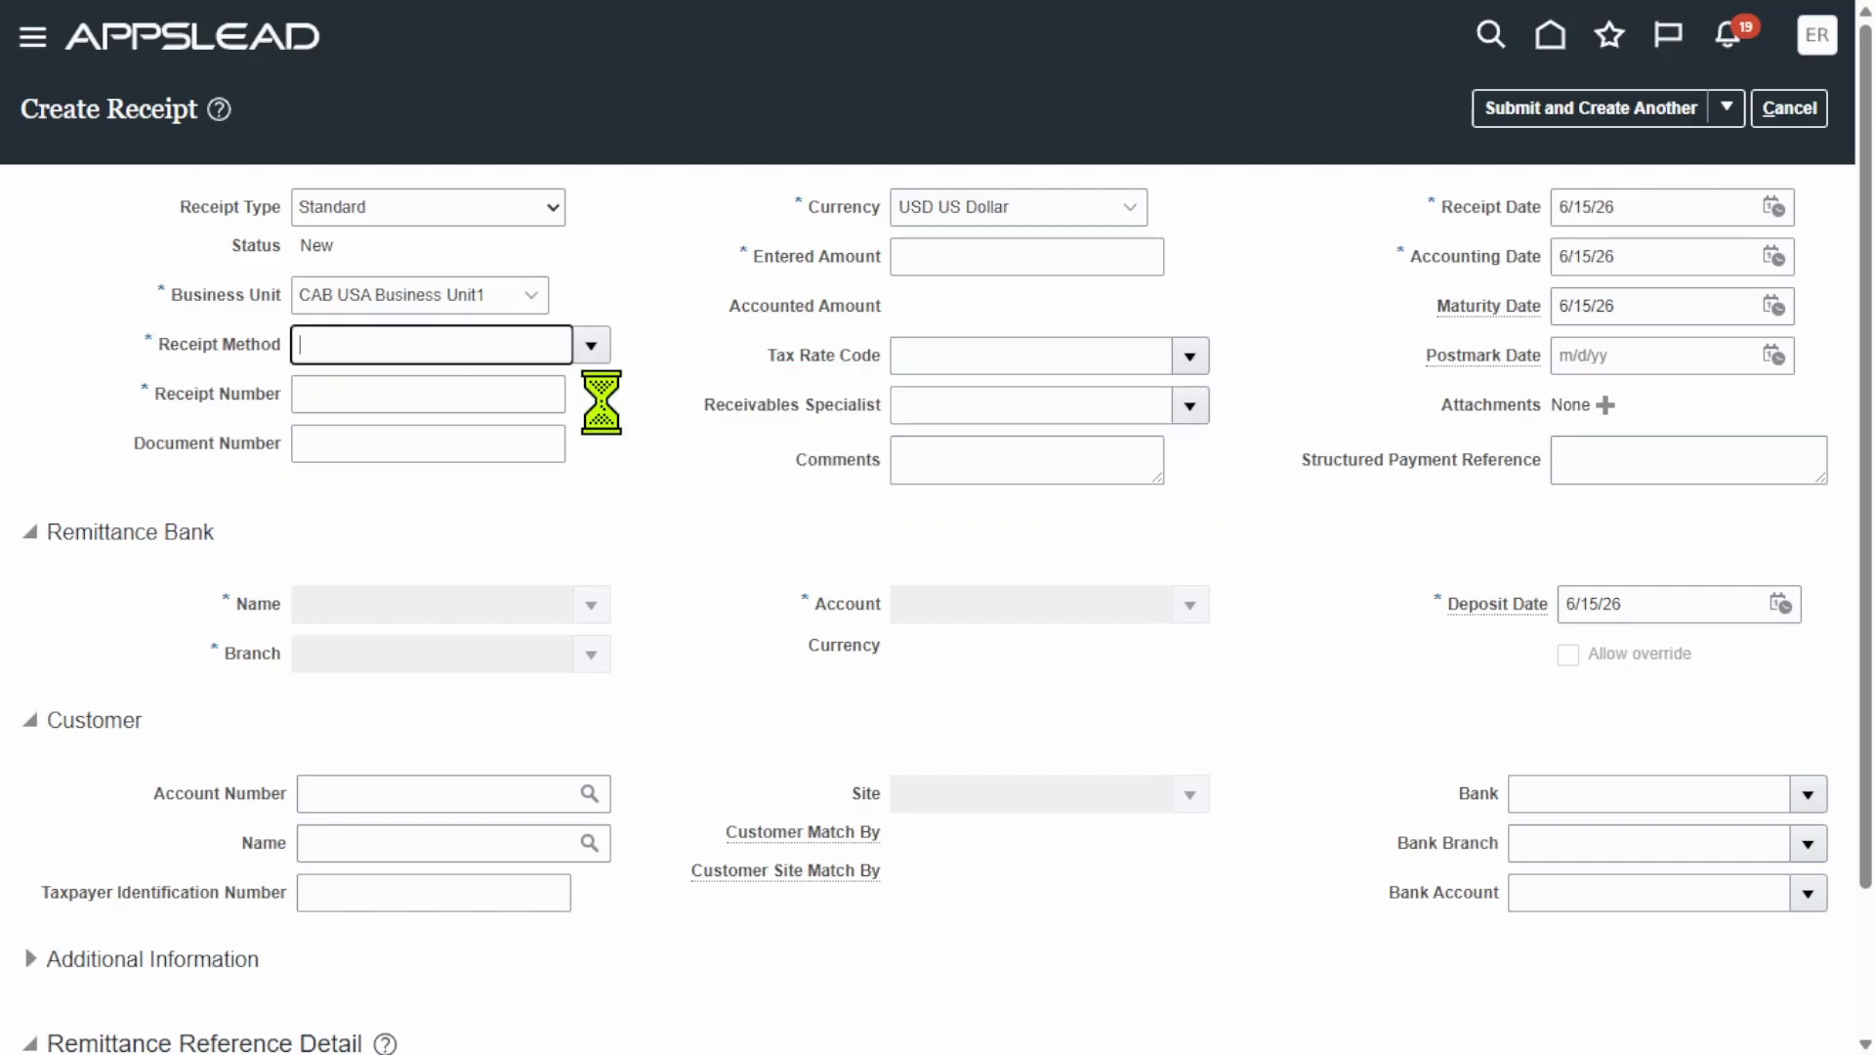
click(436, 393)
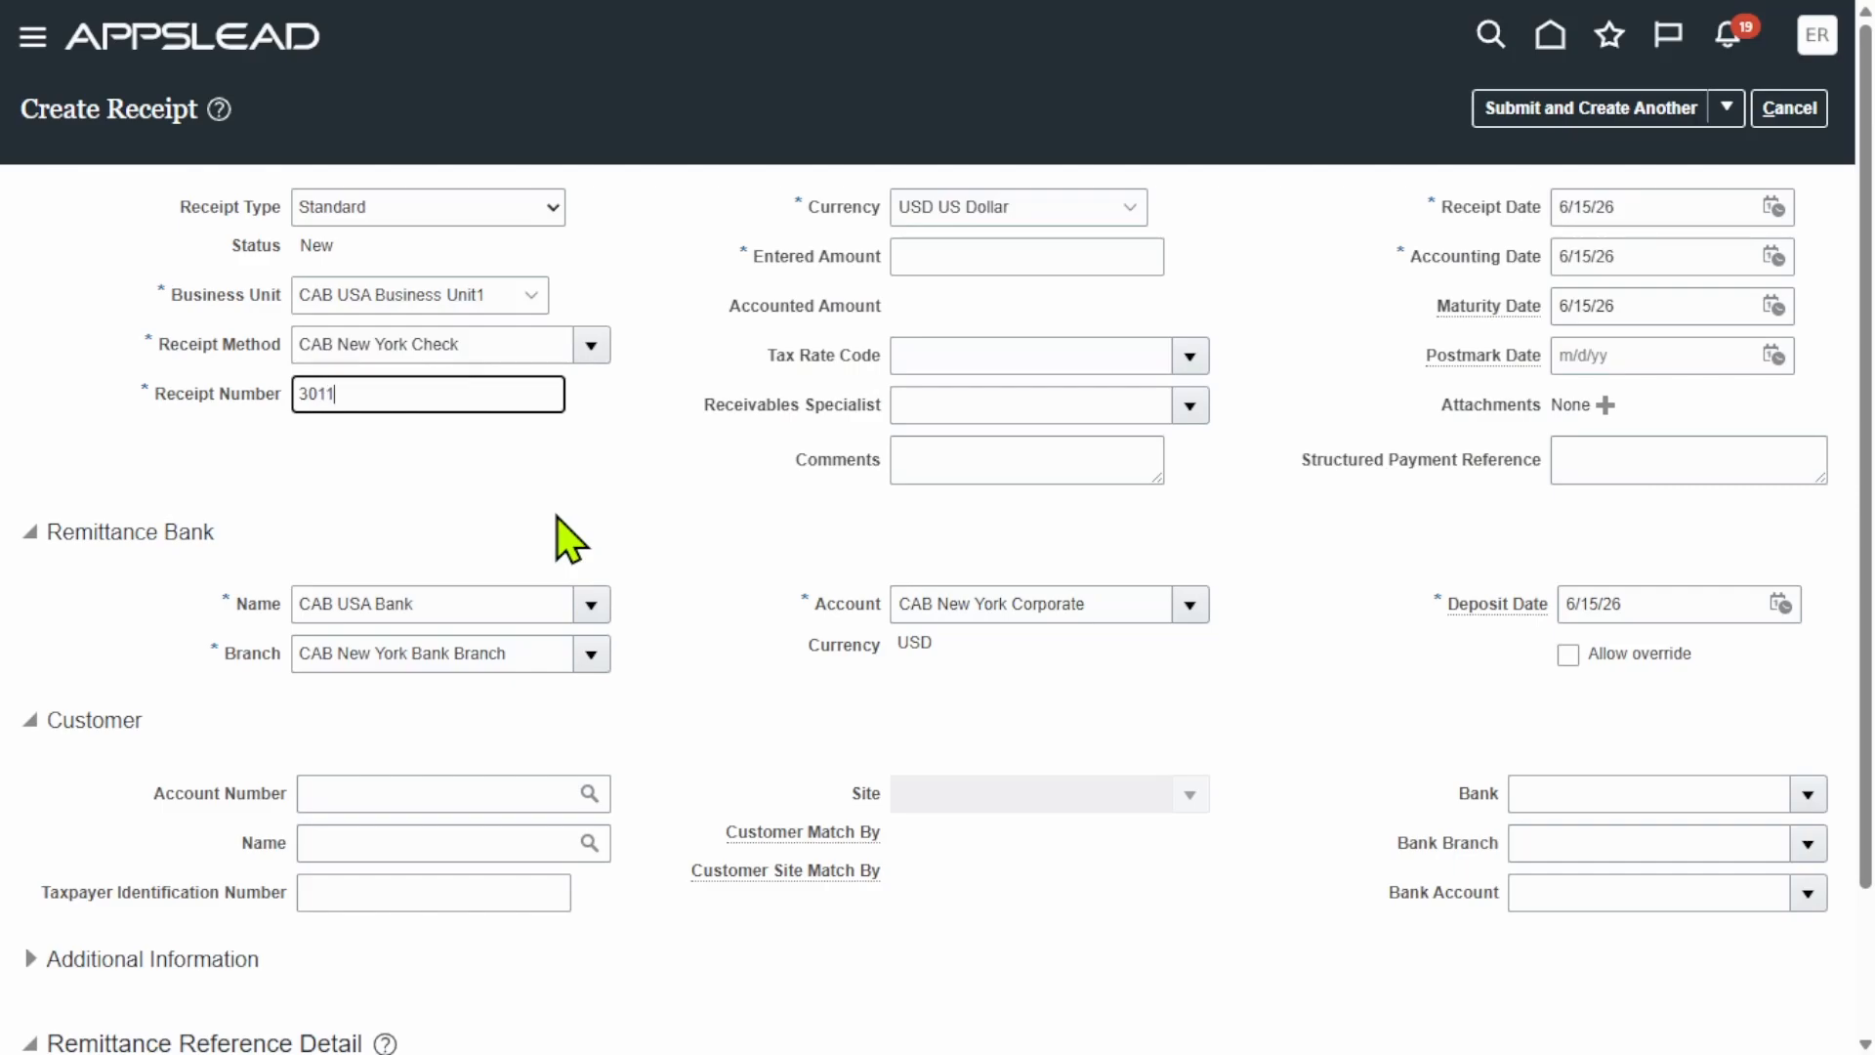
click(1044, 250)
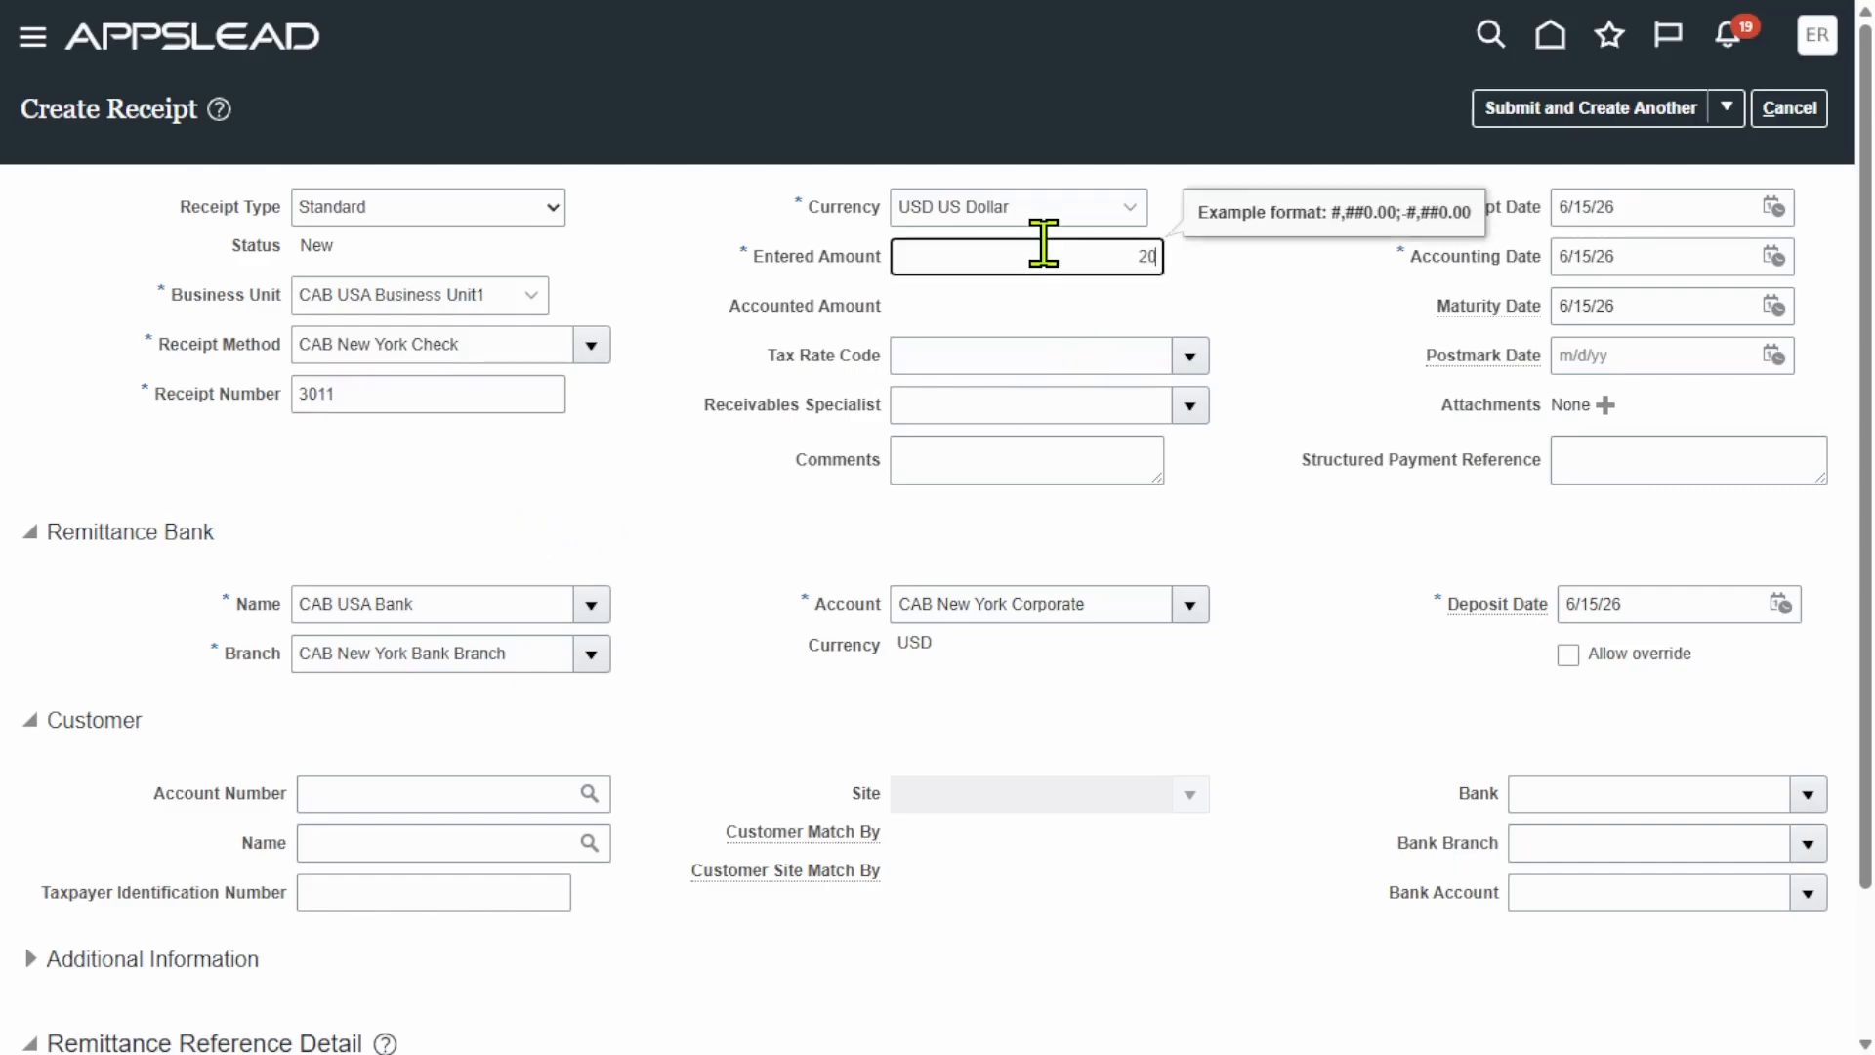
click(1283, 562)
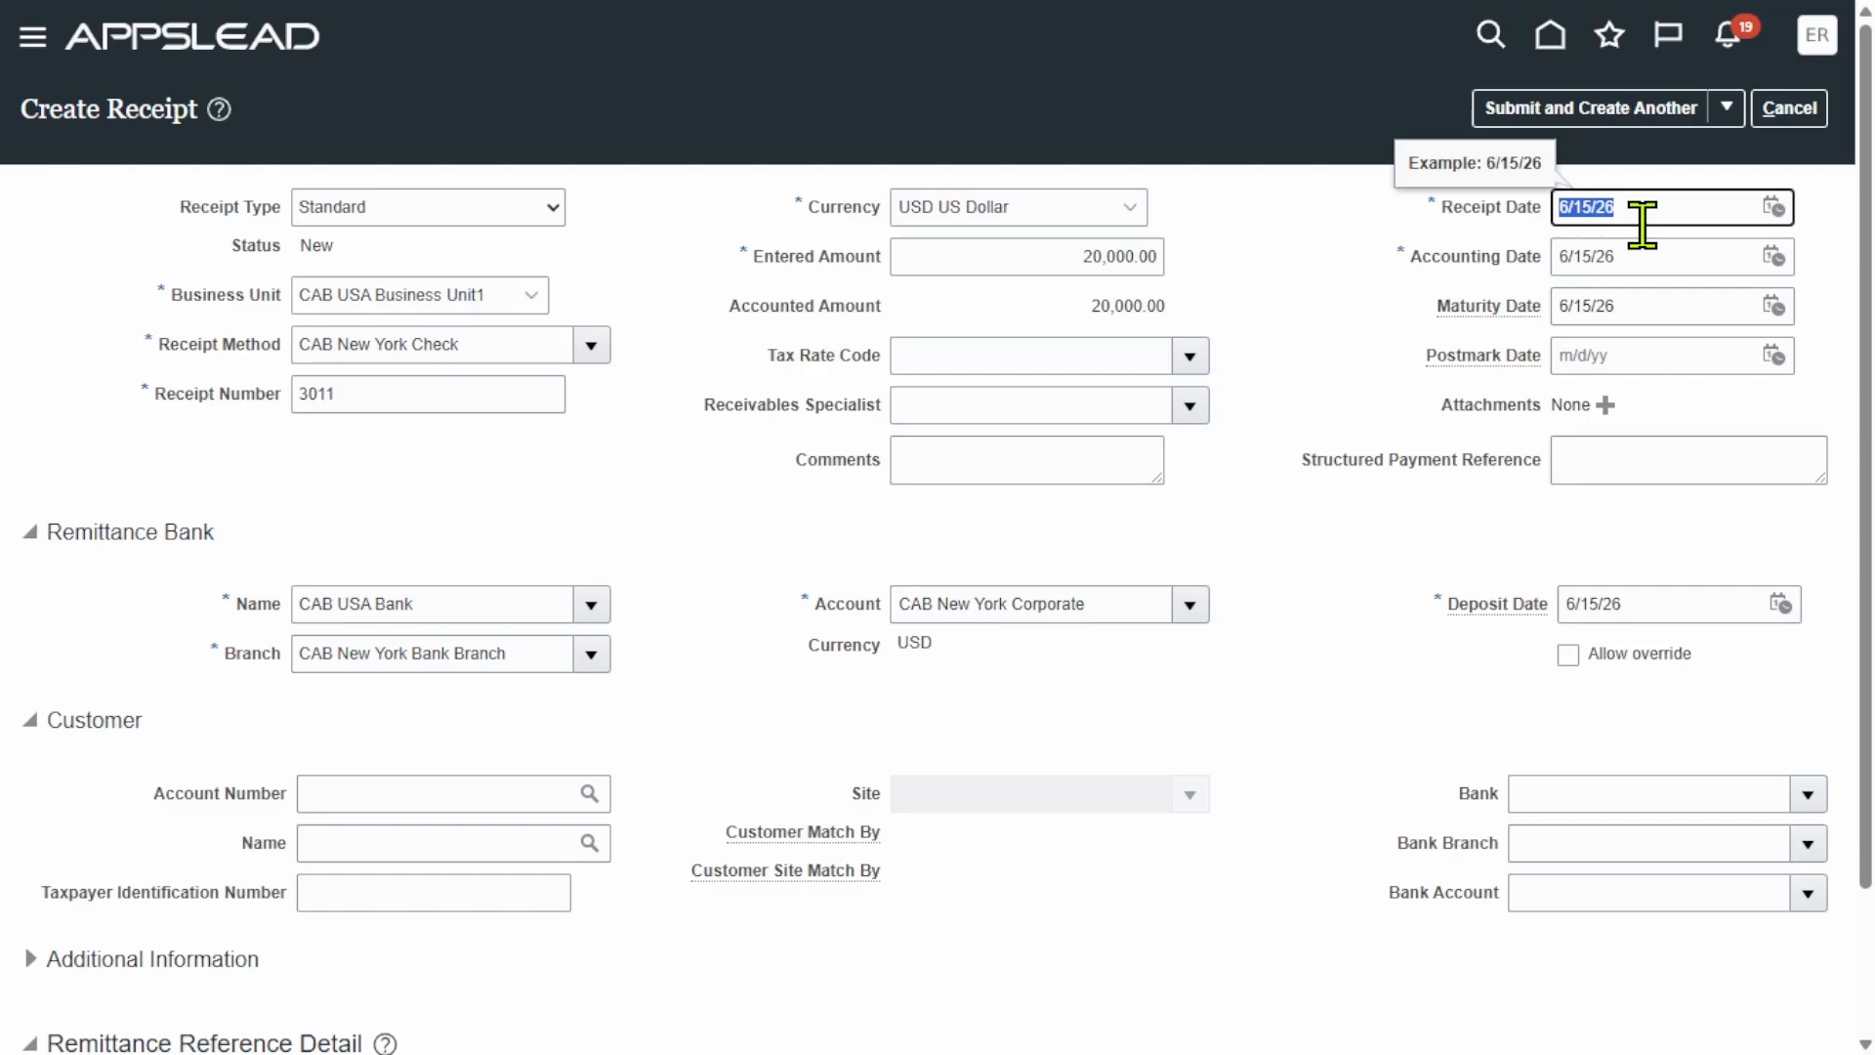
Step: Change the remittance deposit date to 6/24/26
click(1781, 606)
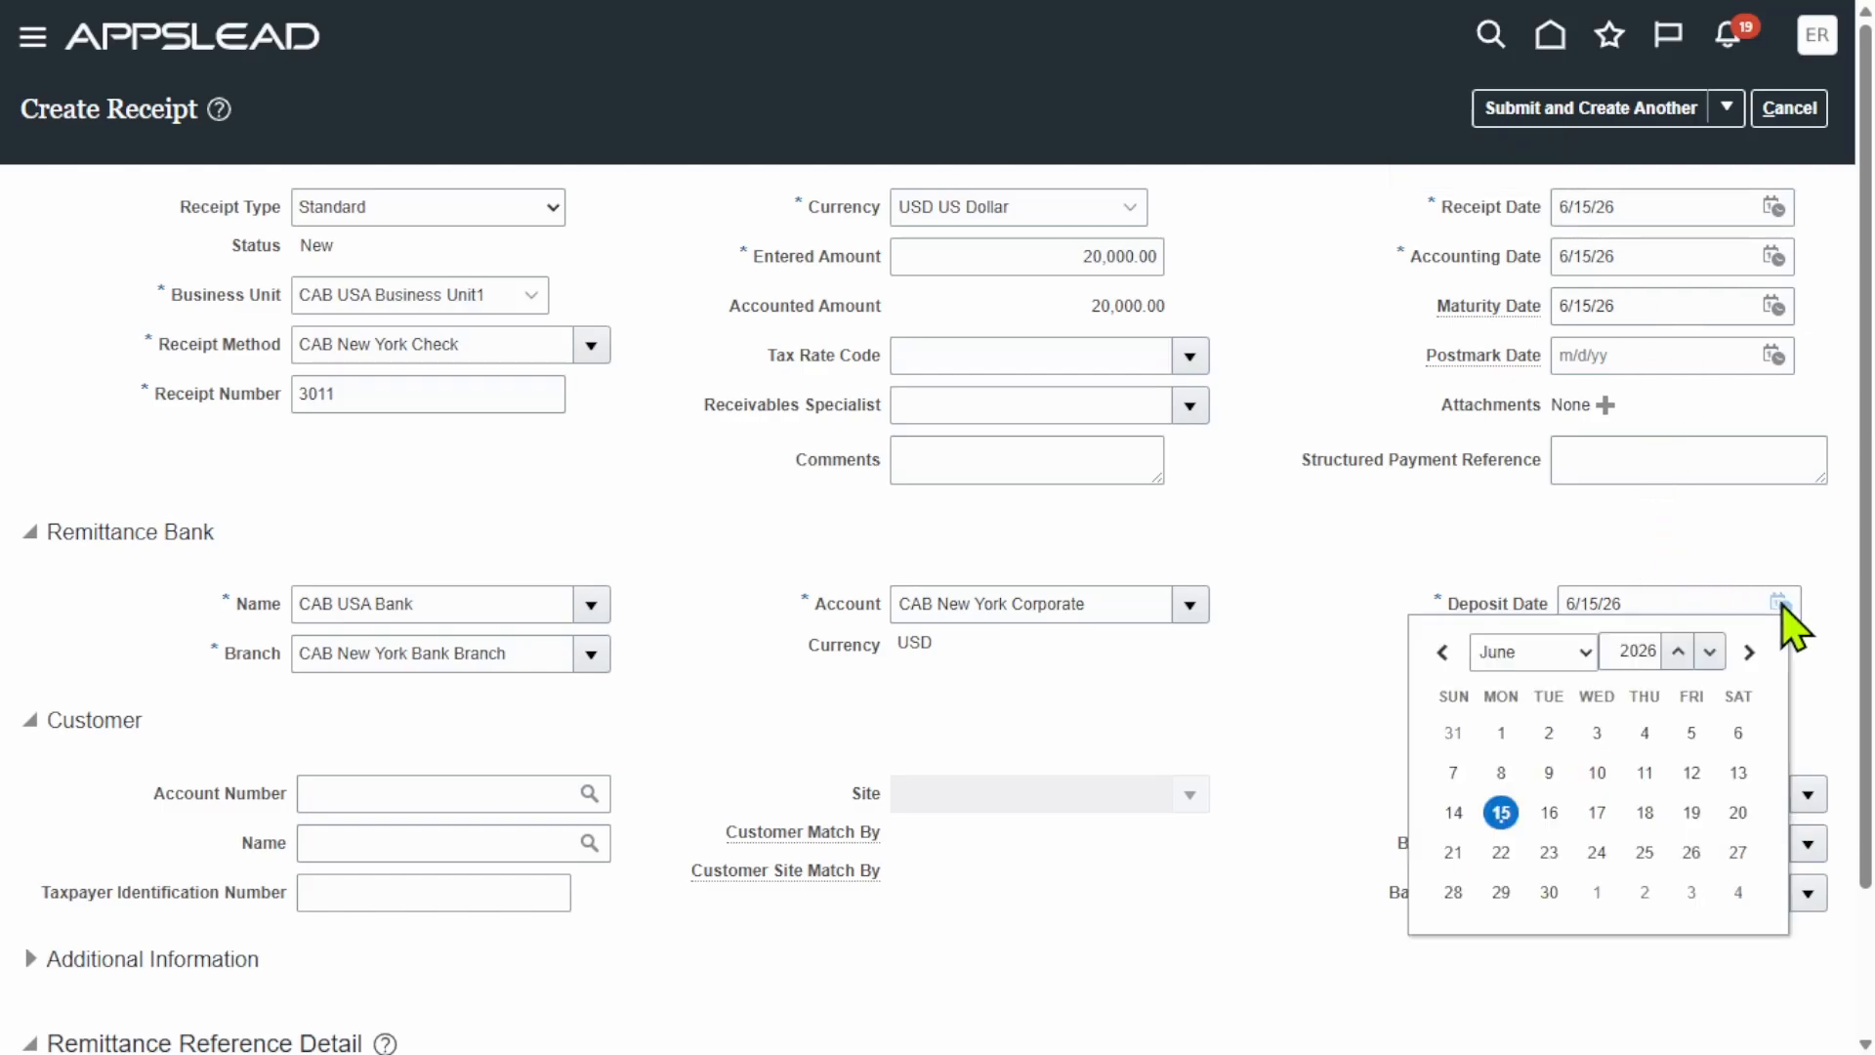
click(1597, 852)
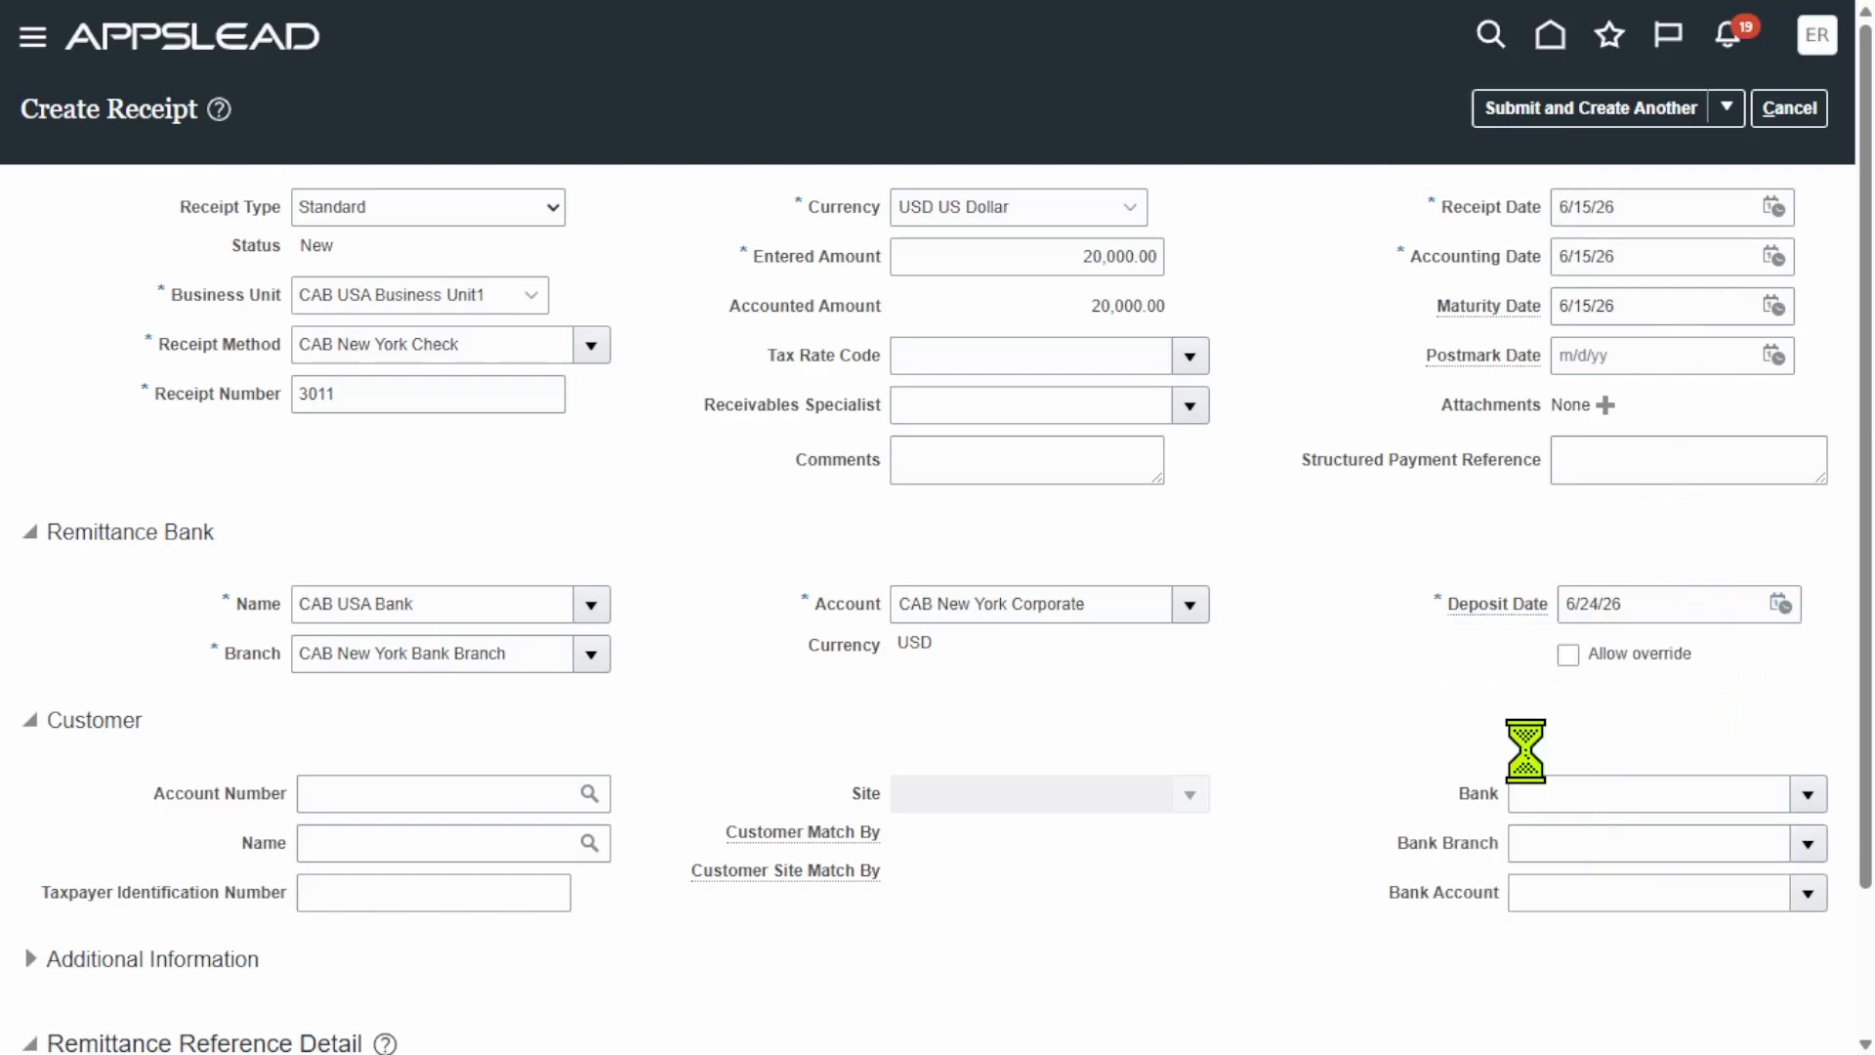
click(1671, 603)
click(1413, 727)
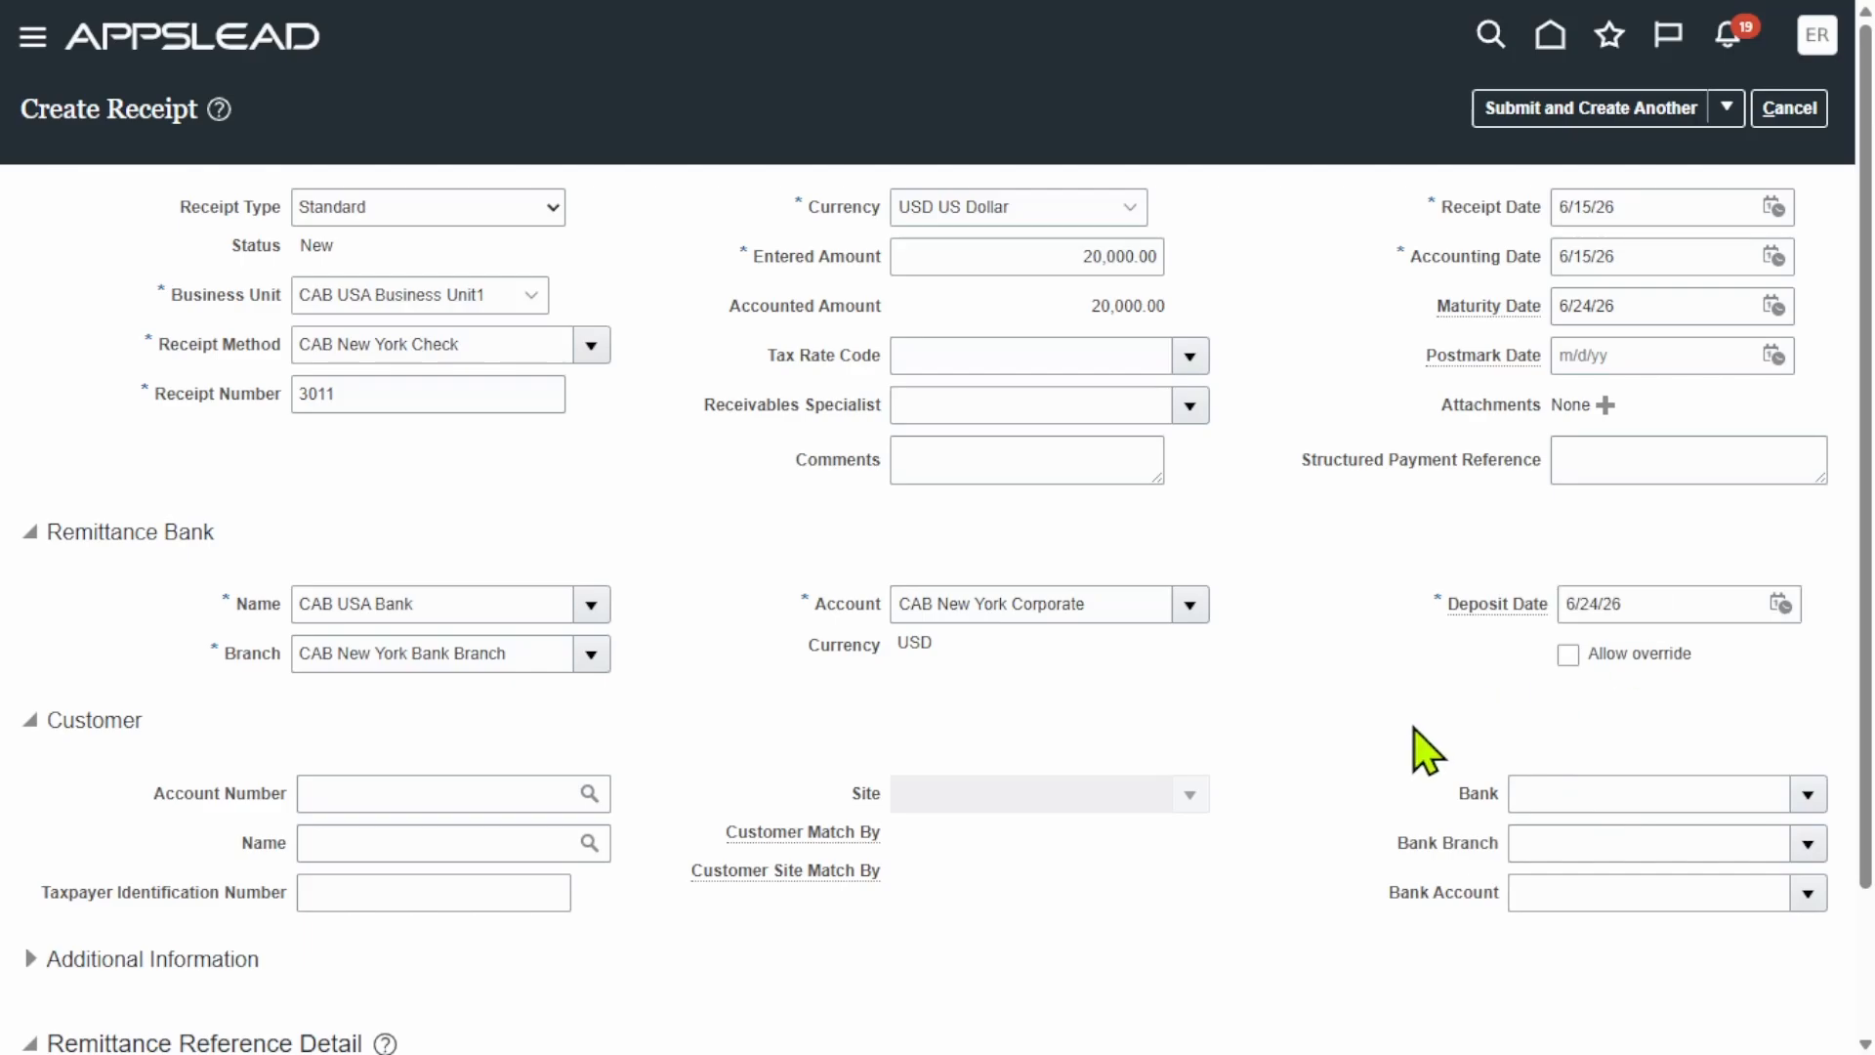
Step: Set the deposit date to 6/15/26, copying it from the receipt date
click(1663, 221)
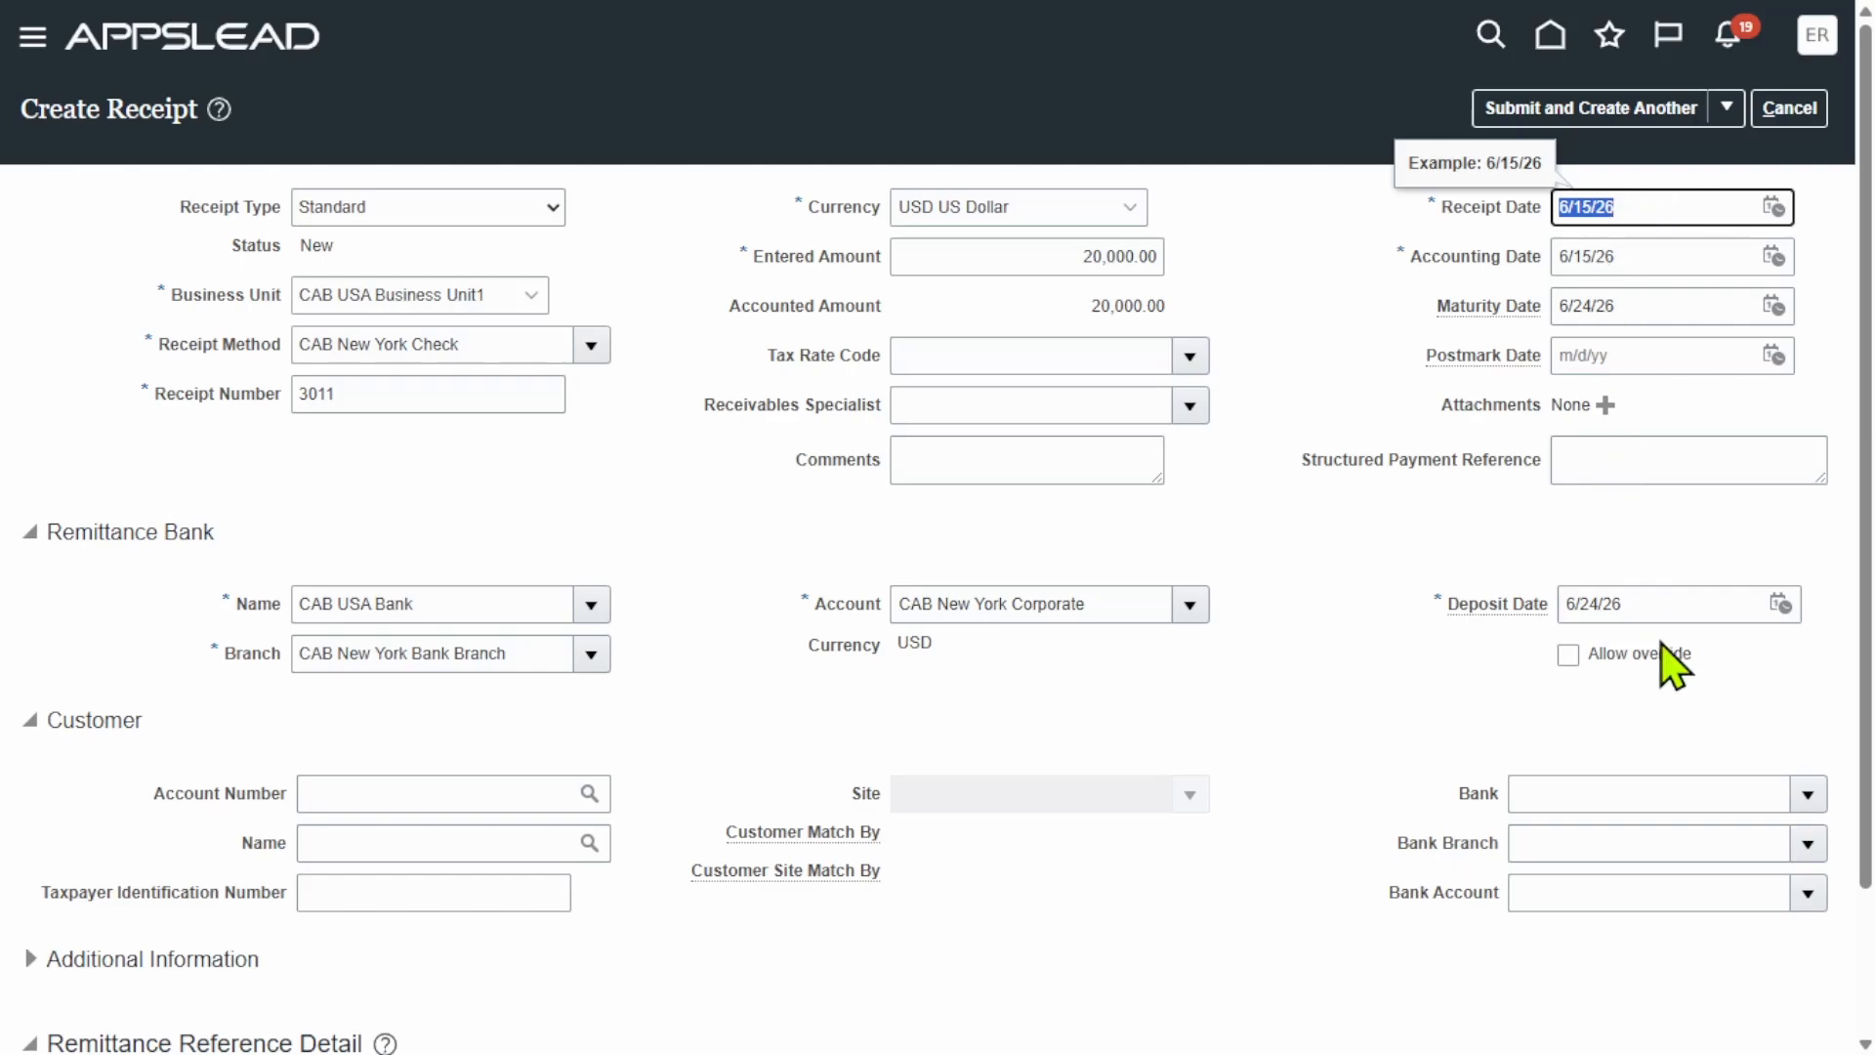
click(1660, 607)
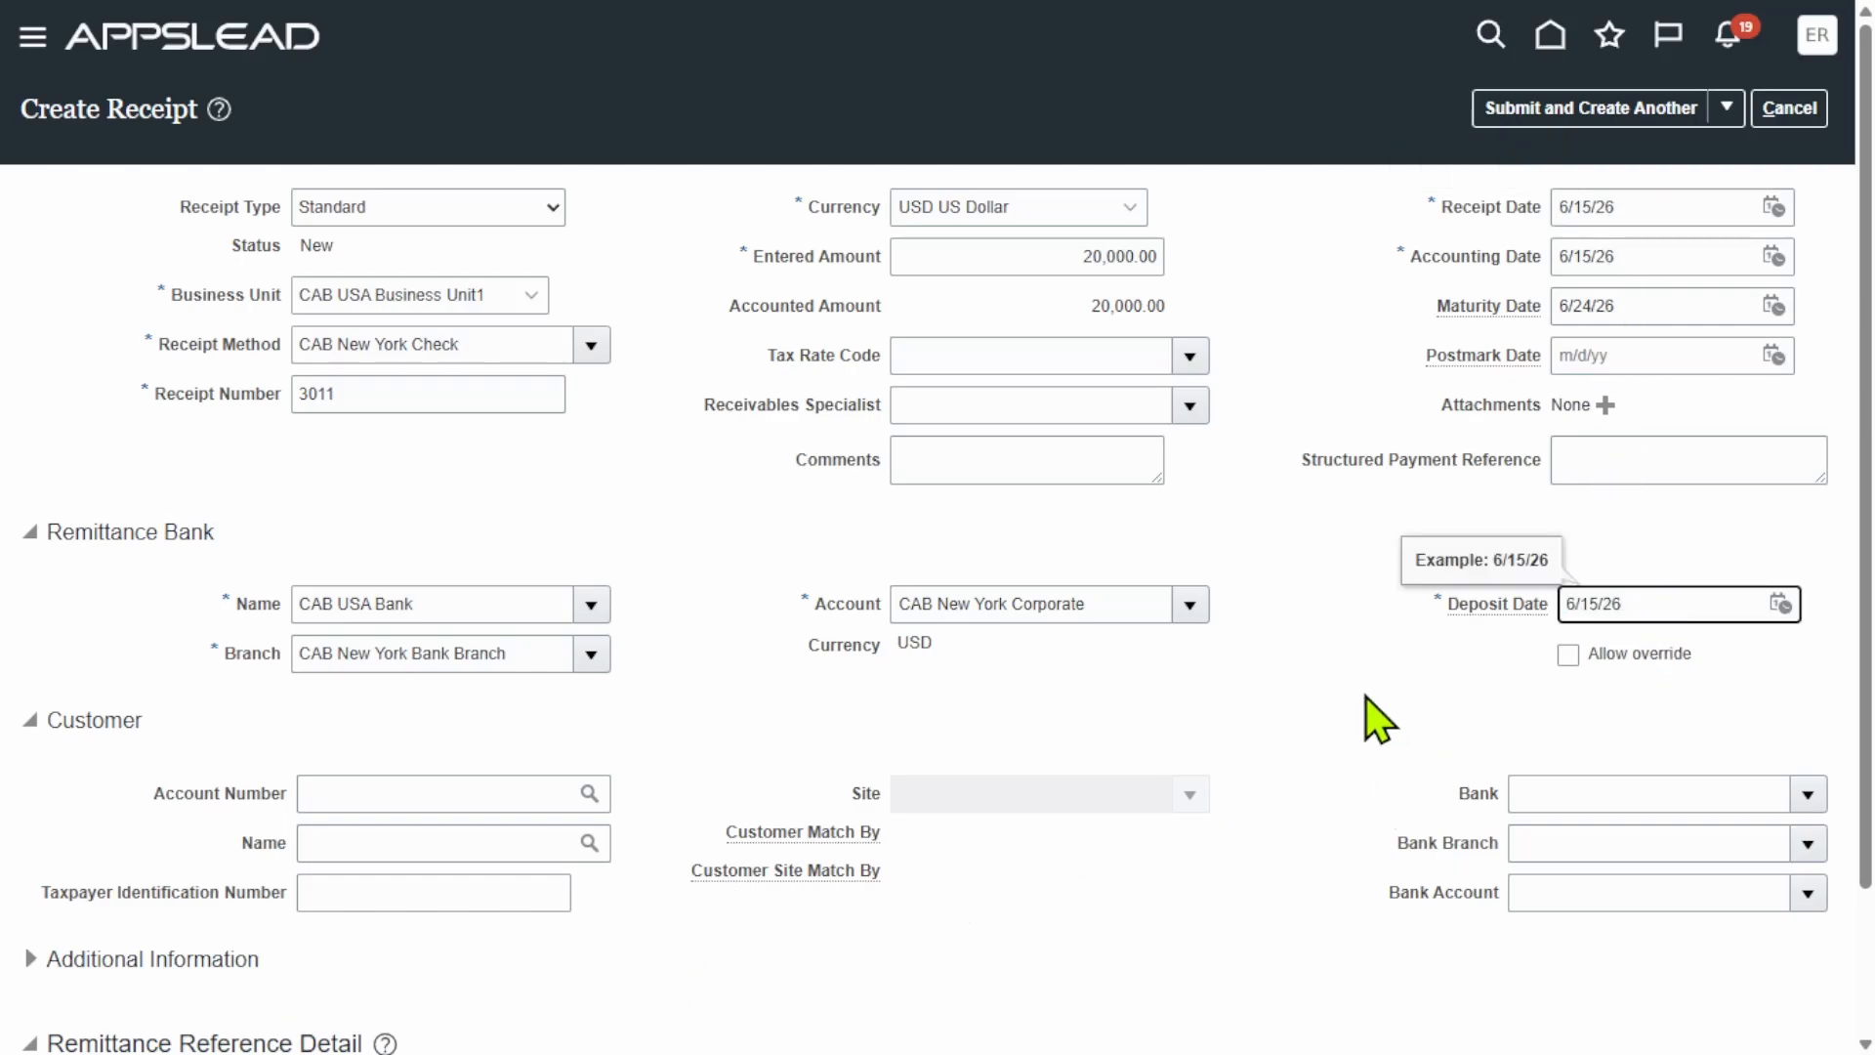
click(1337, 657)
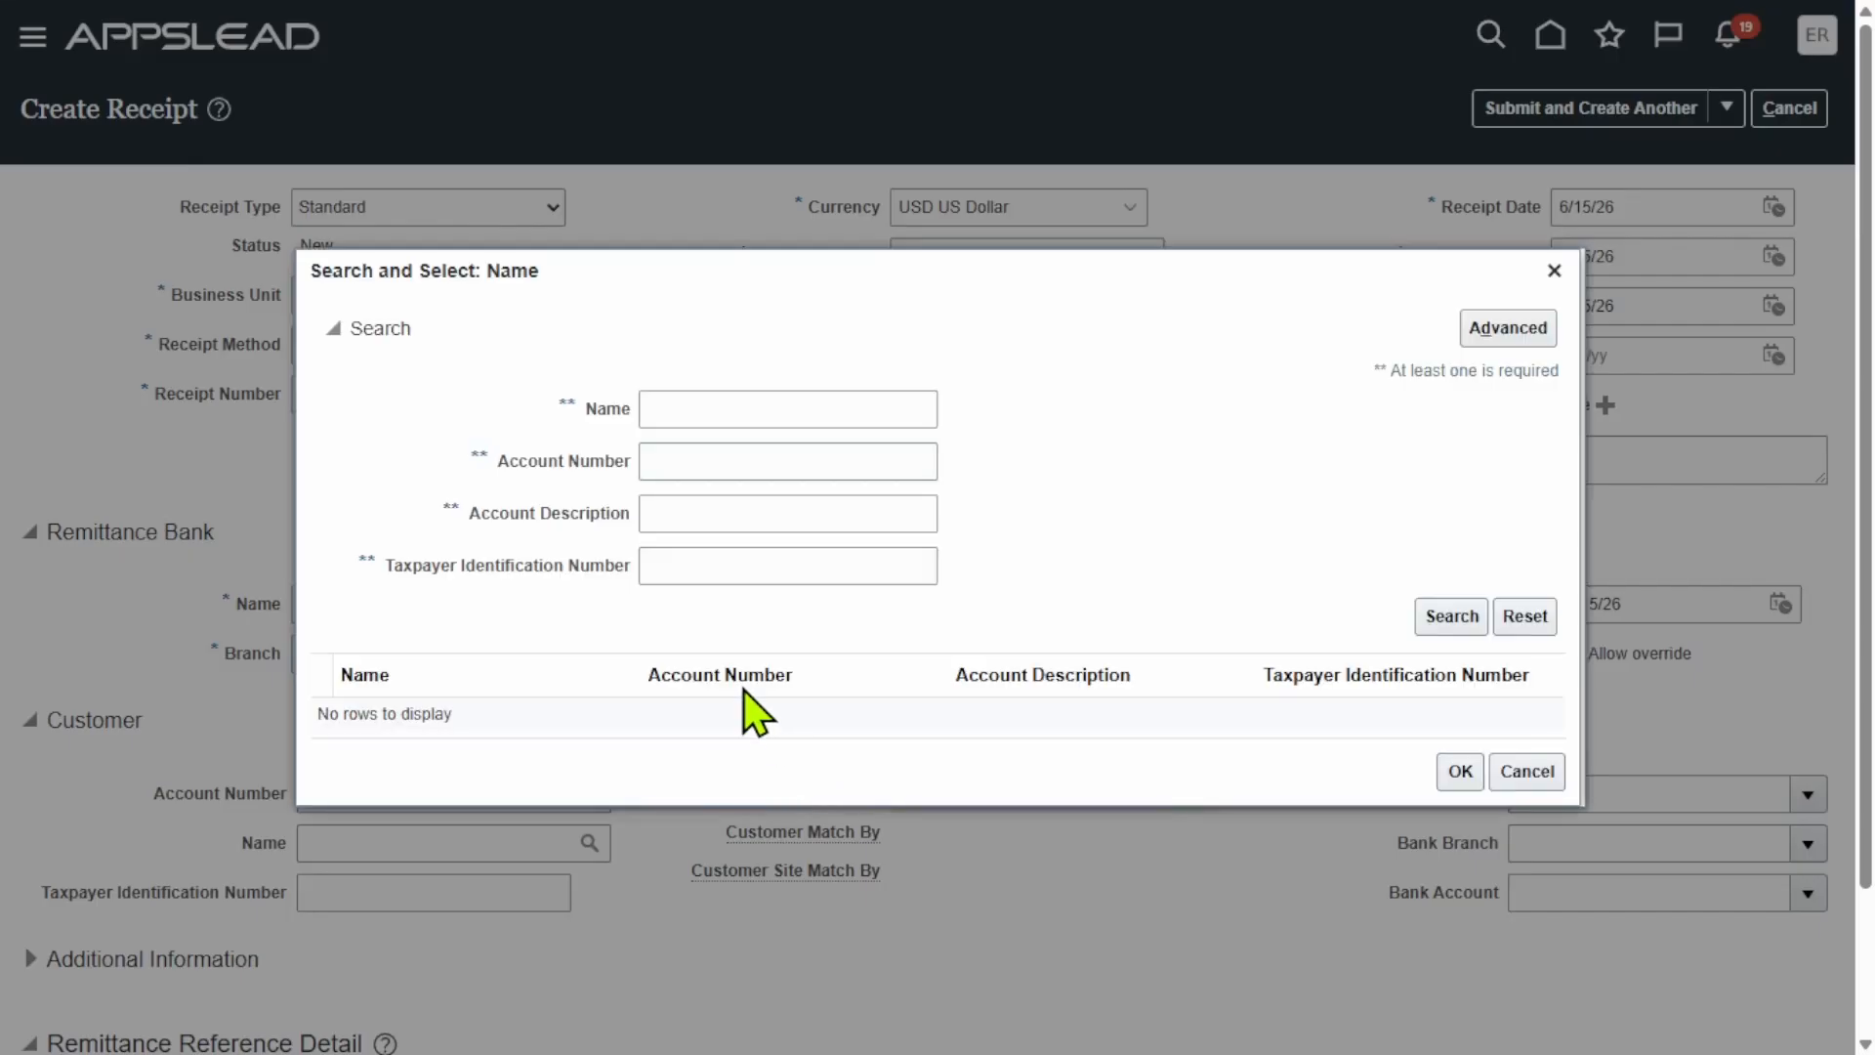
Step: Search for the customer by the name erpzen and assign Erpzen customer to the receipt
click(726, 400)
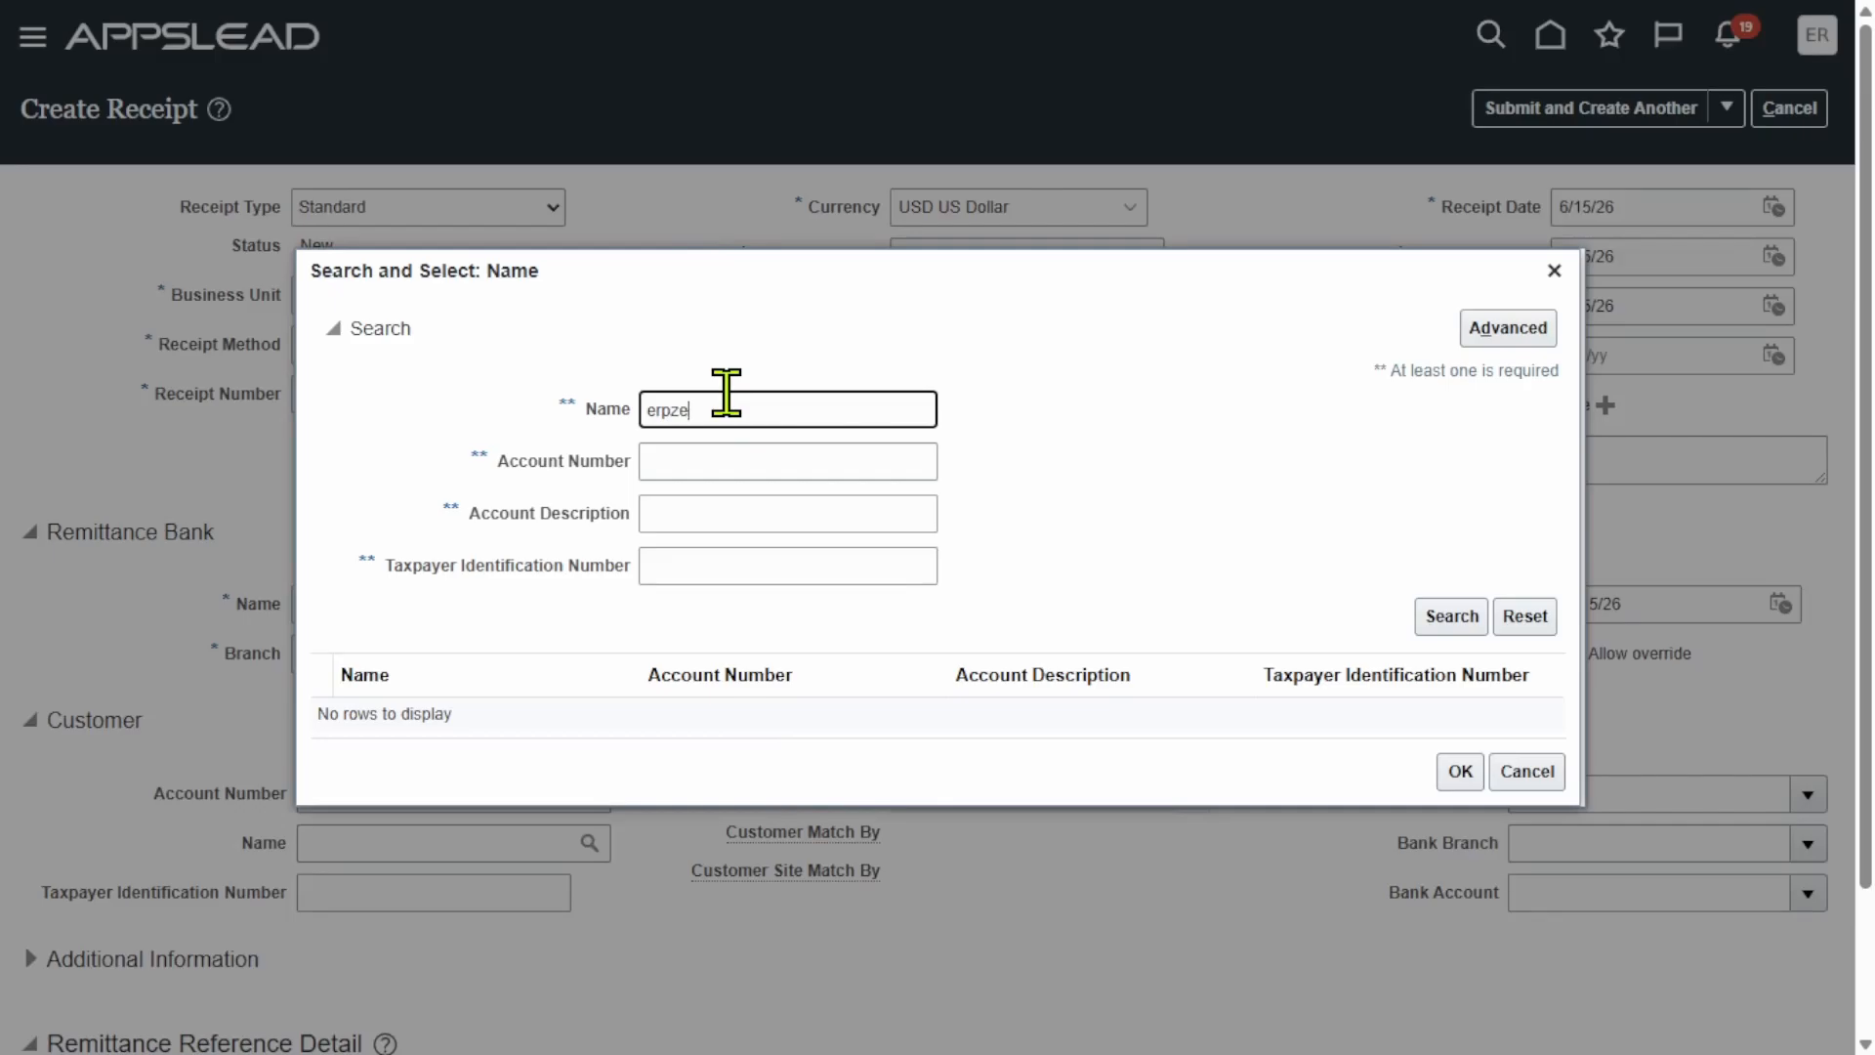
key(Return)
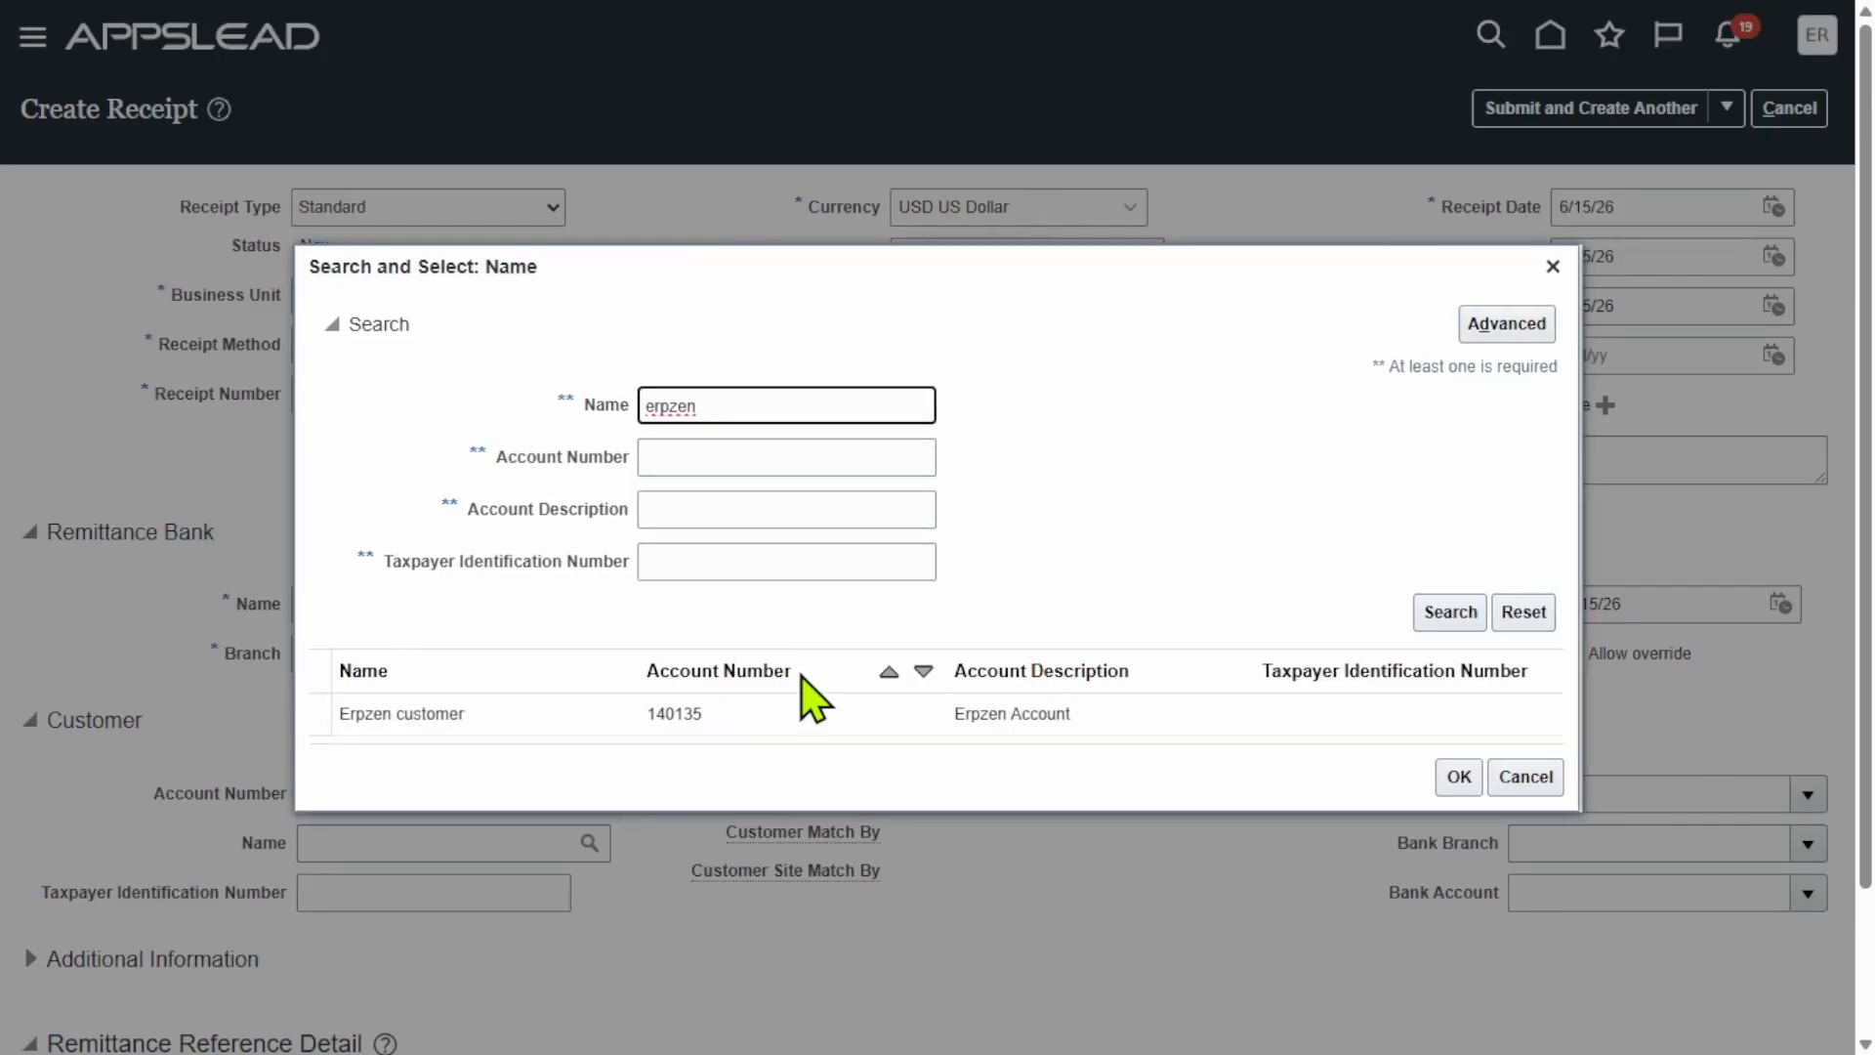
click(825, 713)
click(1453, 778)
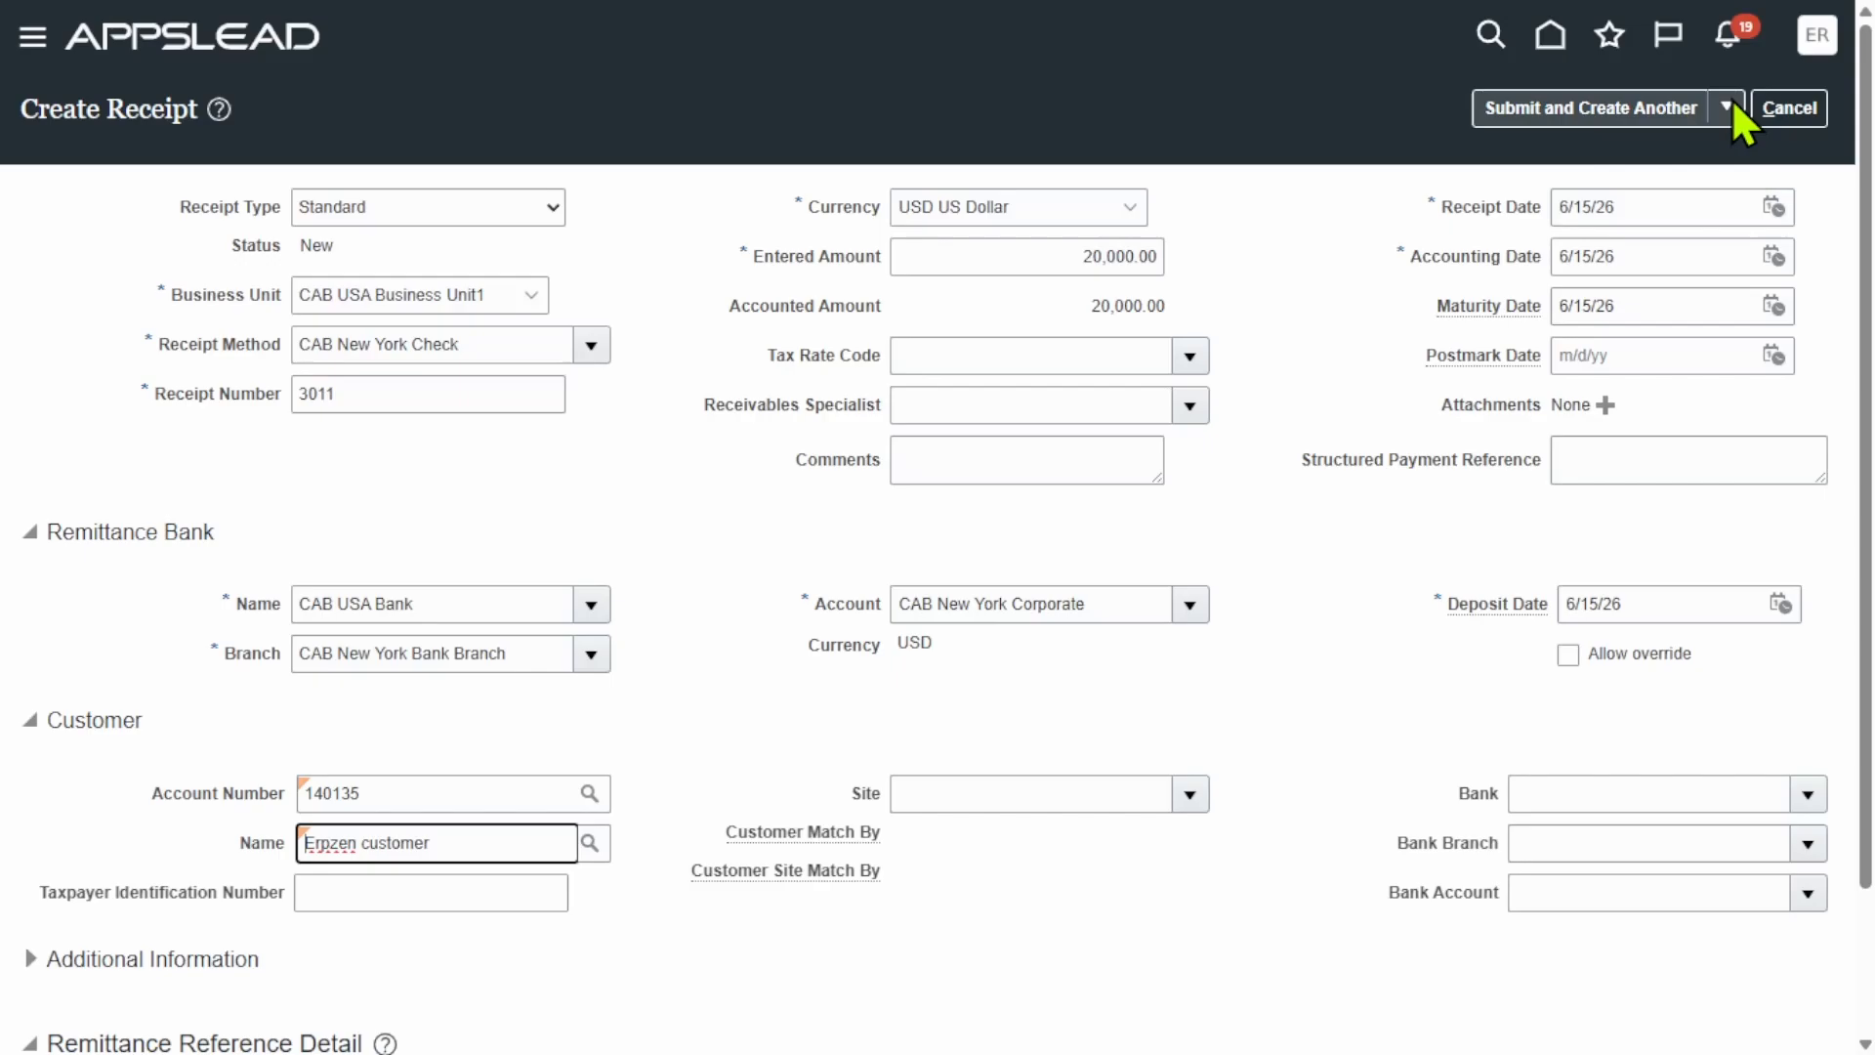
Step: Choose the customer's primary site, Erpzen Customer Address, and submit the receipt with the option to apply it manually
click(1729, 104)
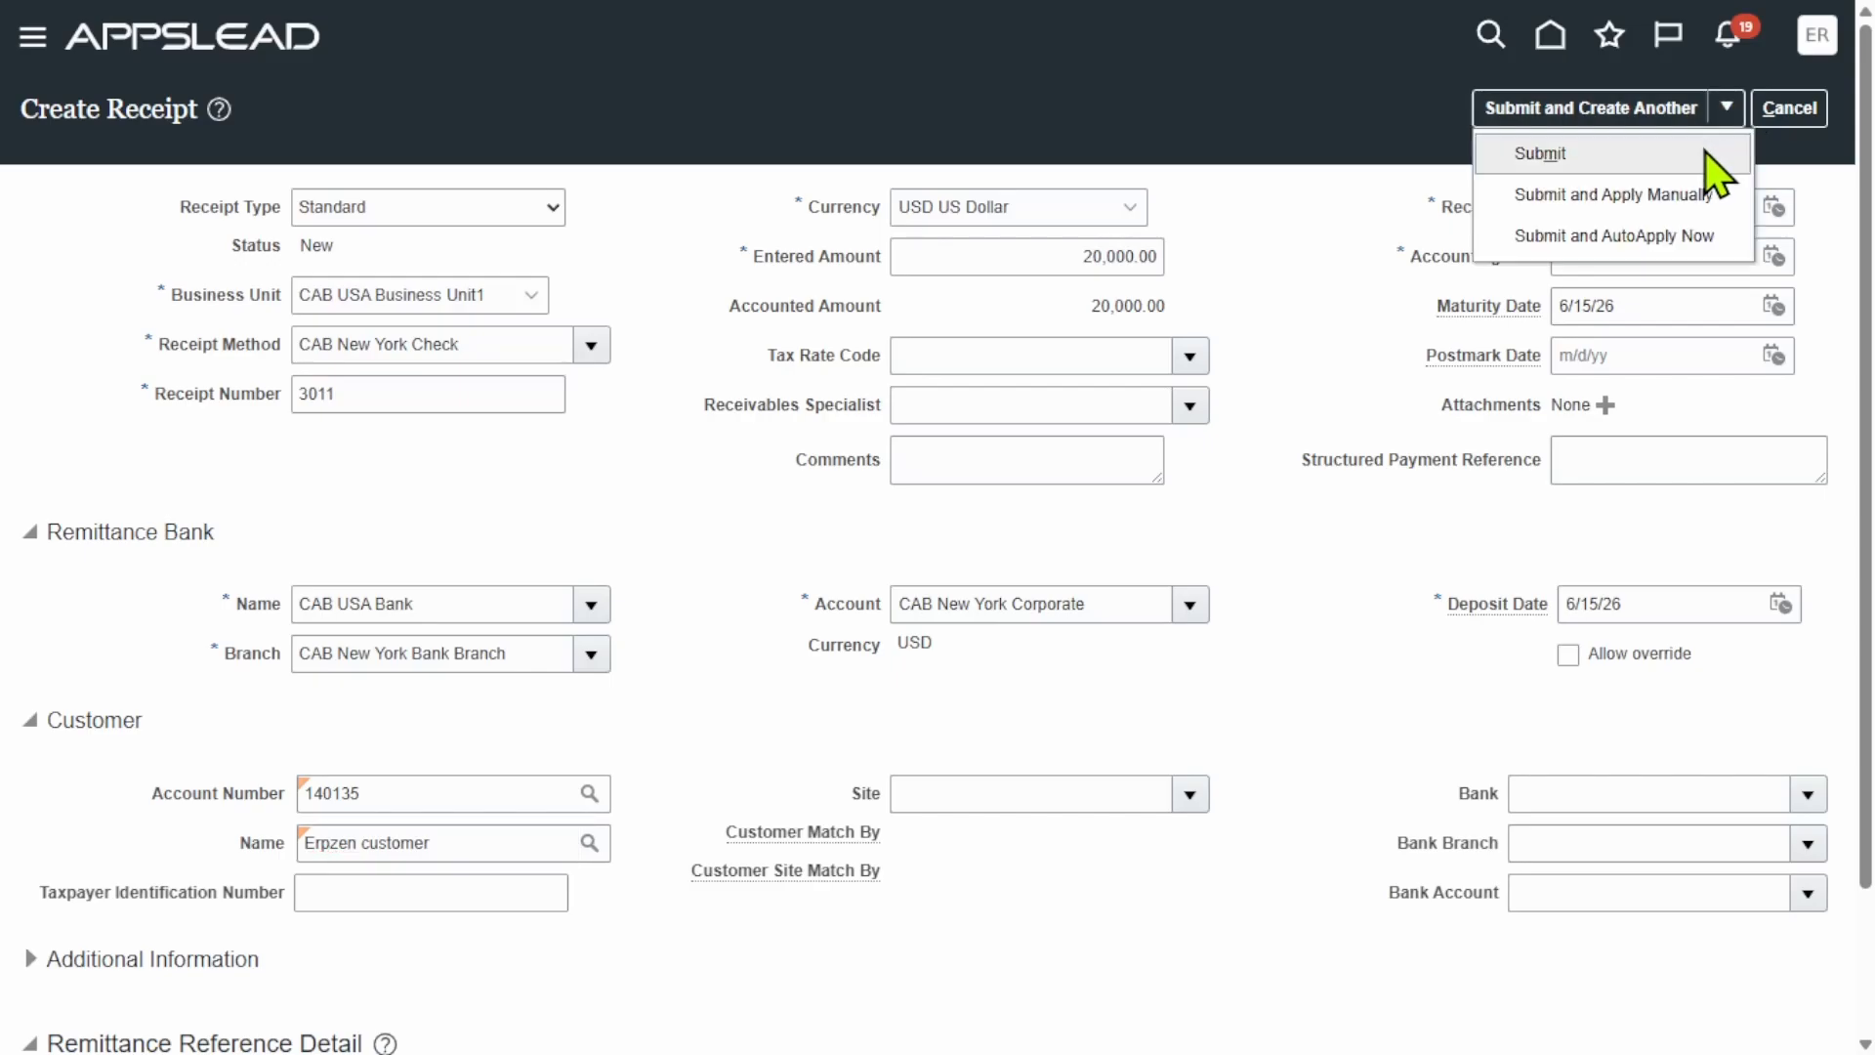
click(1401, 350)
click(1192, 796)
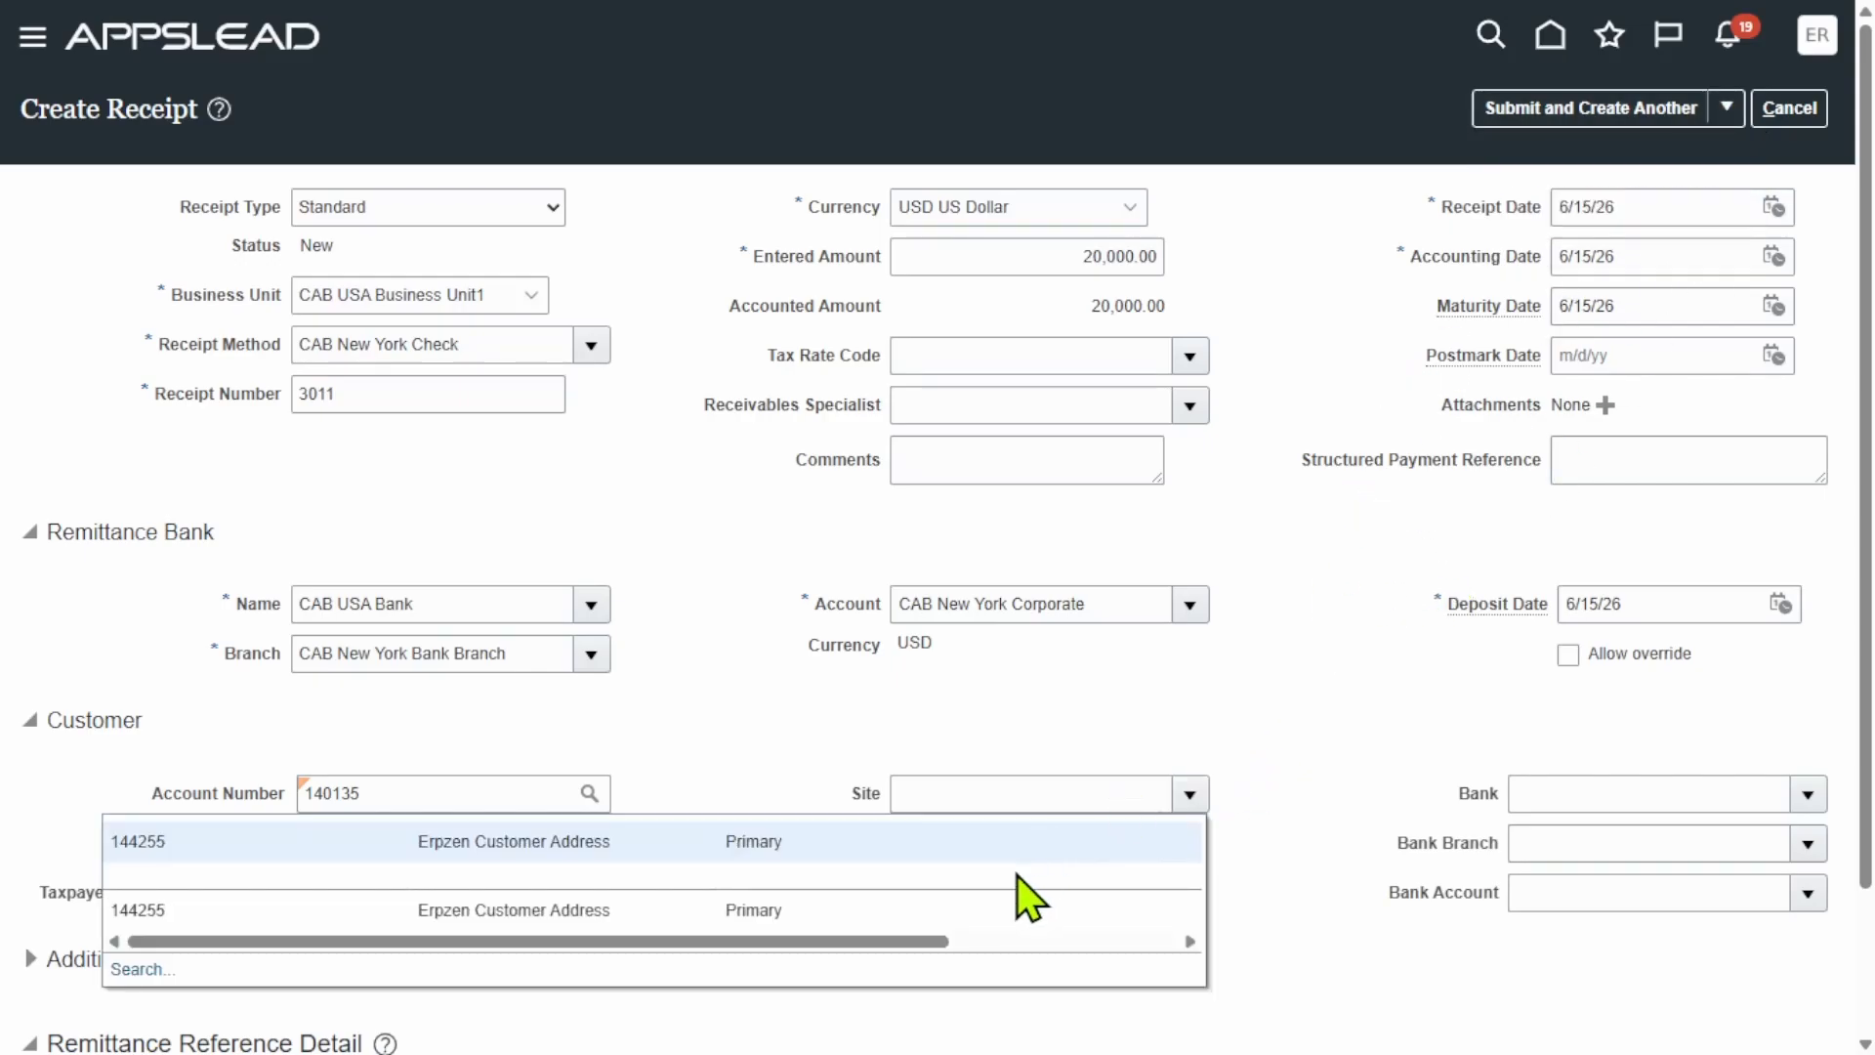
click(1018, 836)
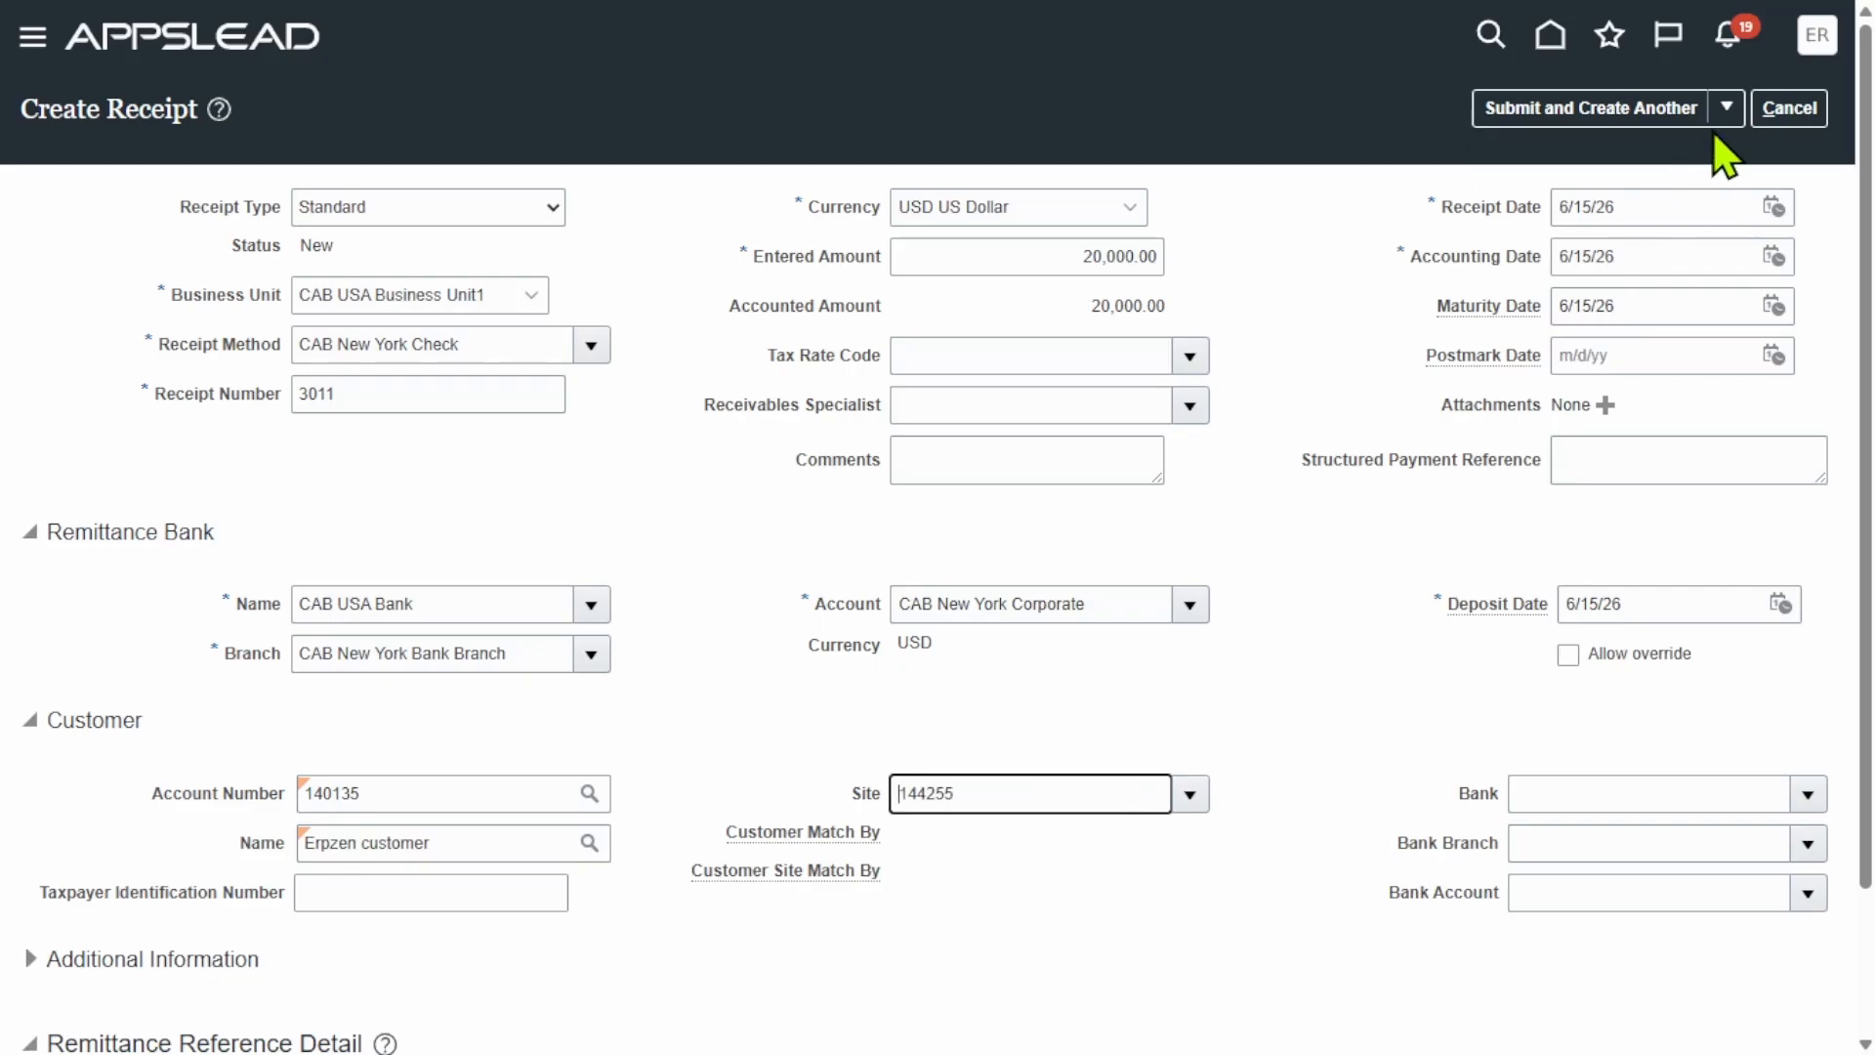
click(1725, 104)
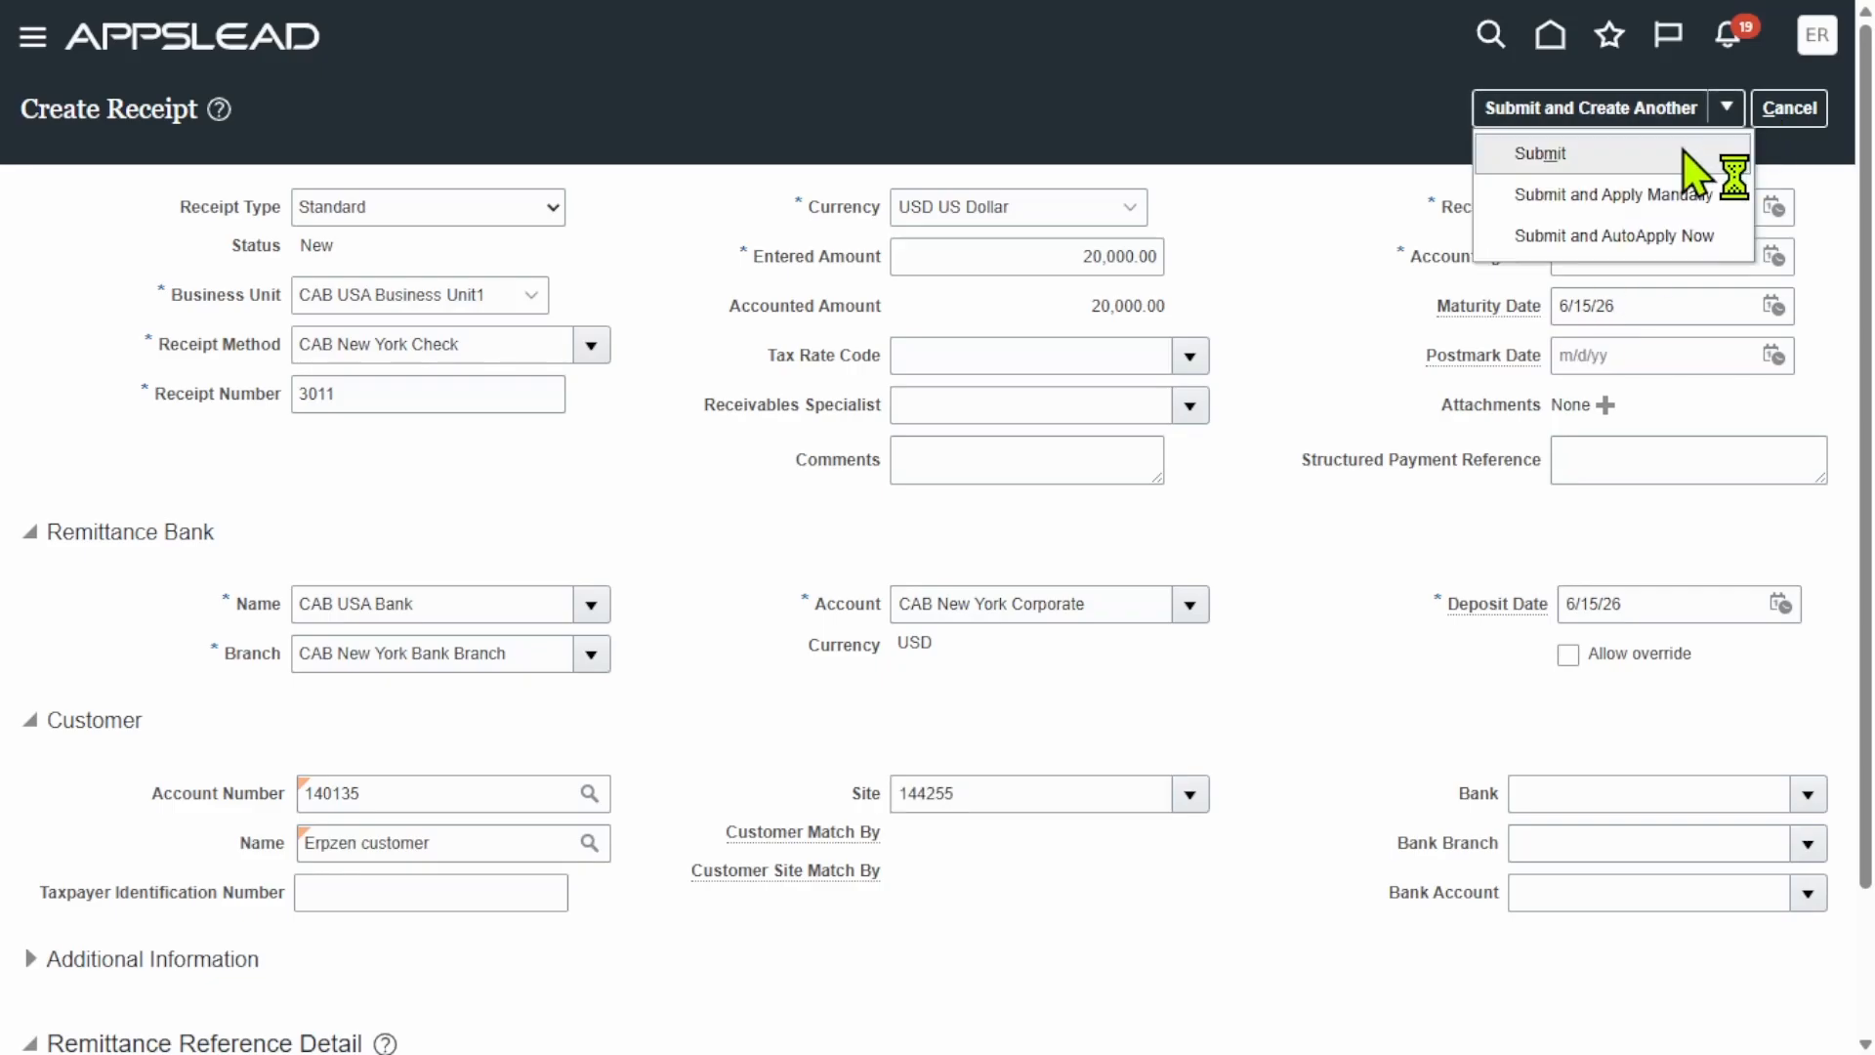
click(1651, 195)
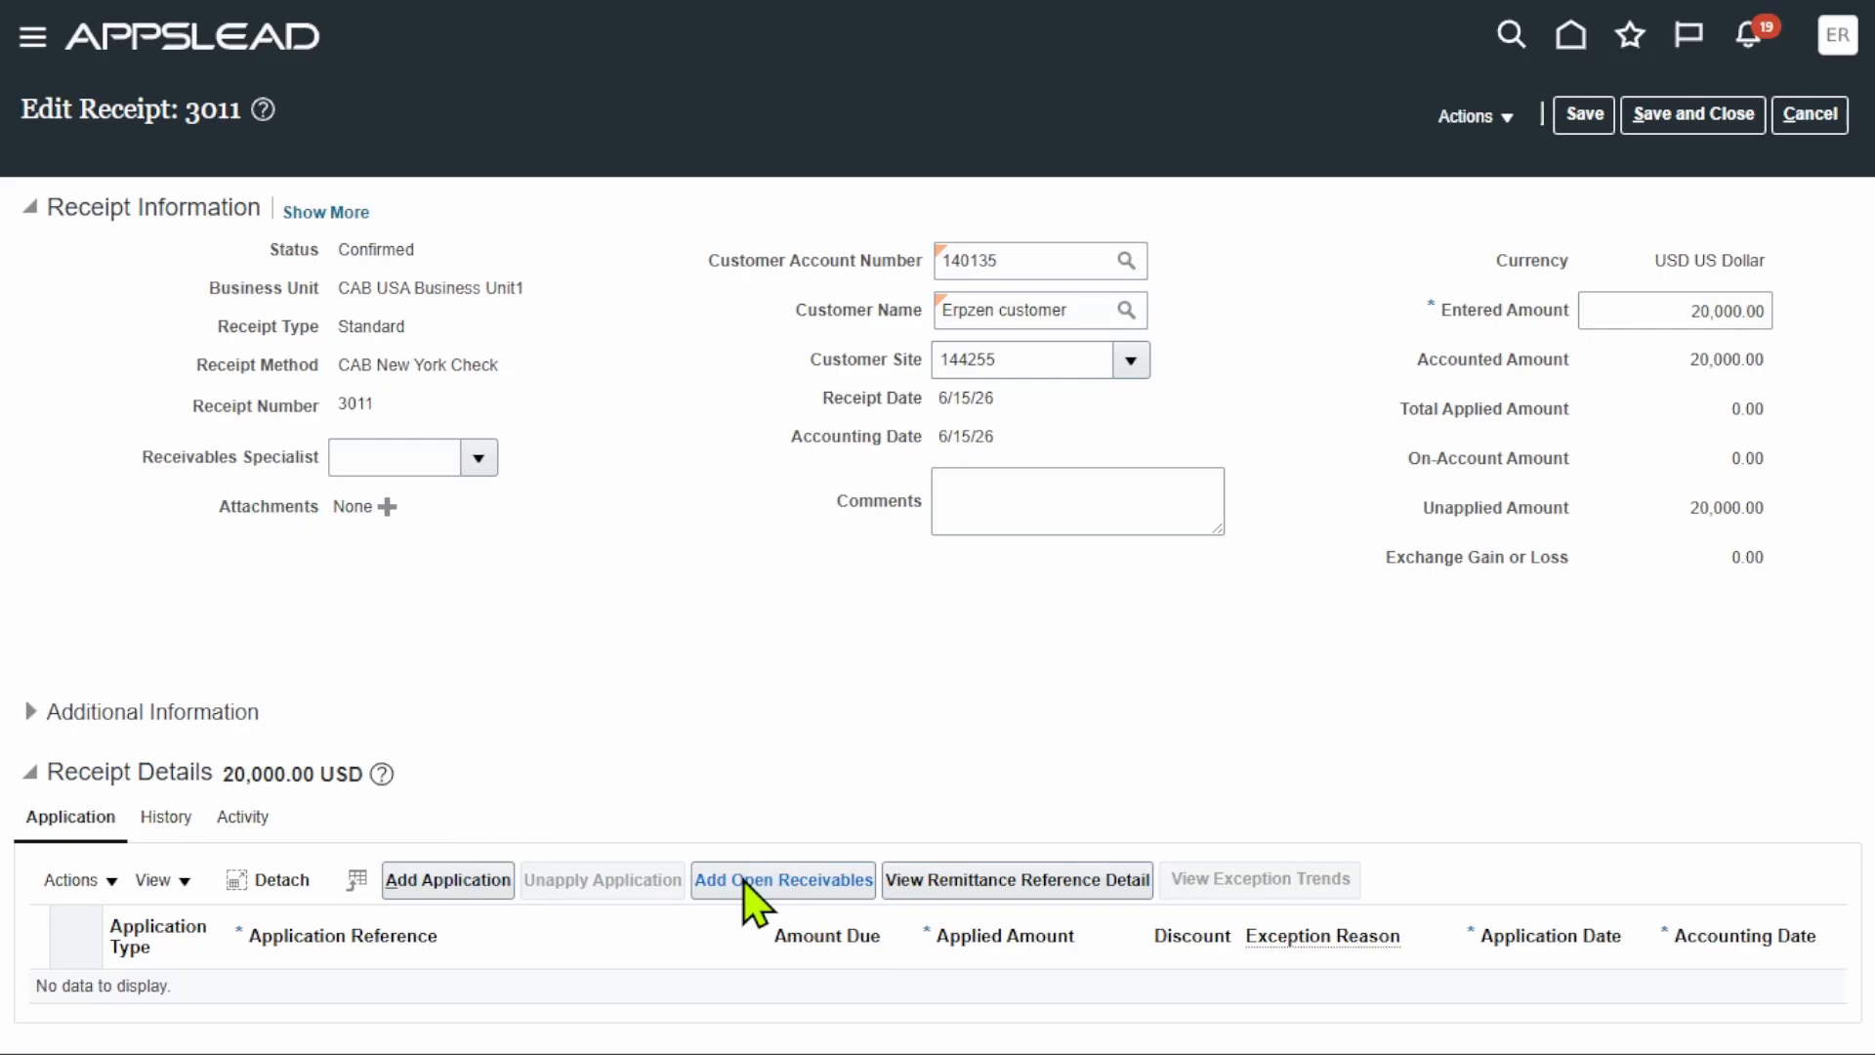
Step: Find the invoice among the open receivables by its copied transaction number and add it to the receipt's applications
click(744, 881)
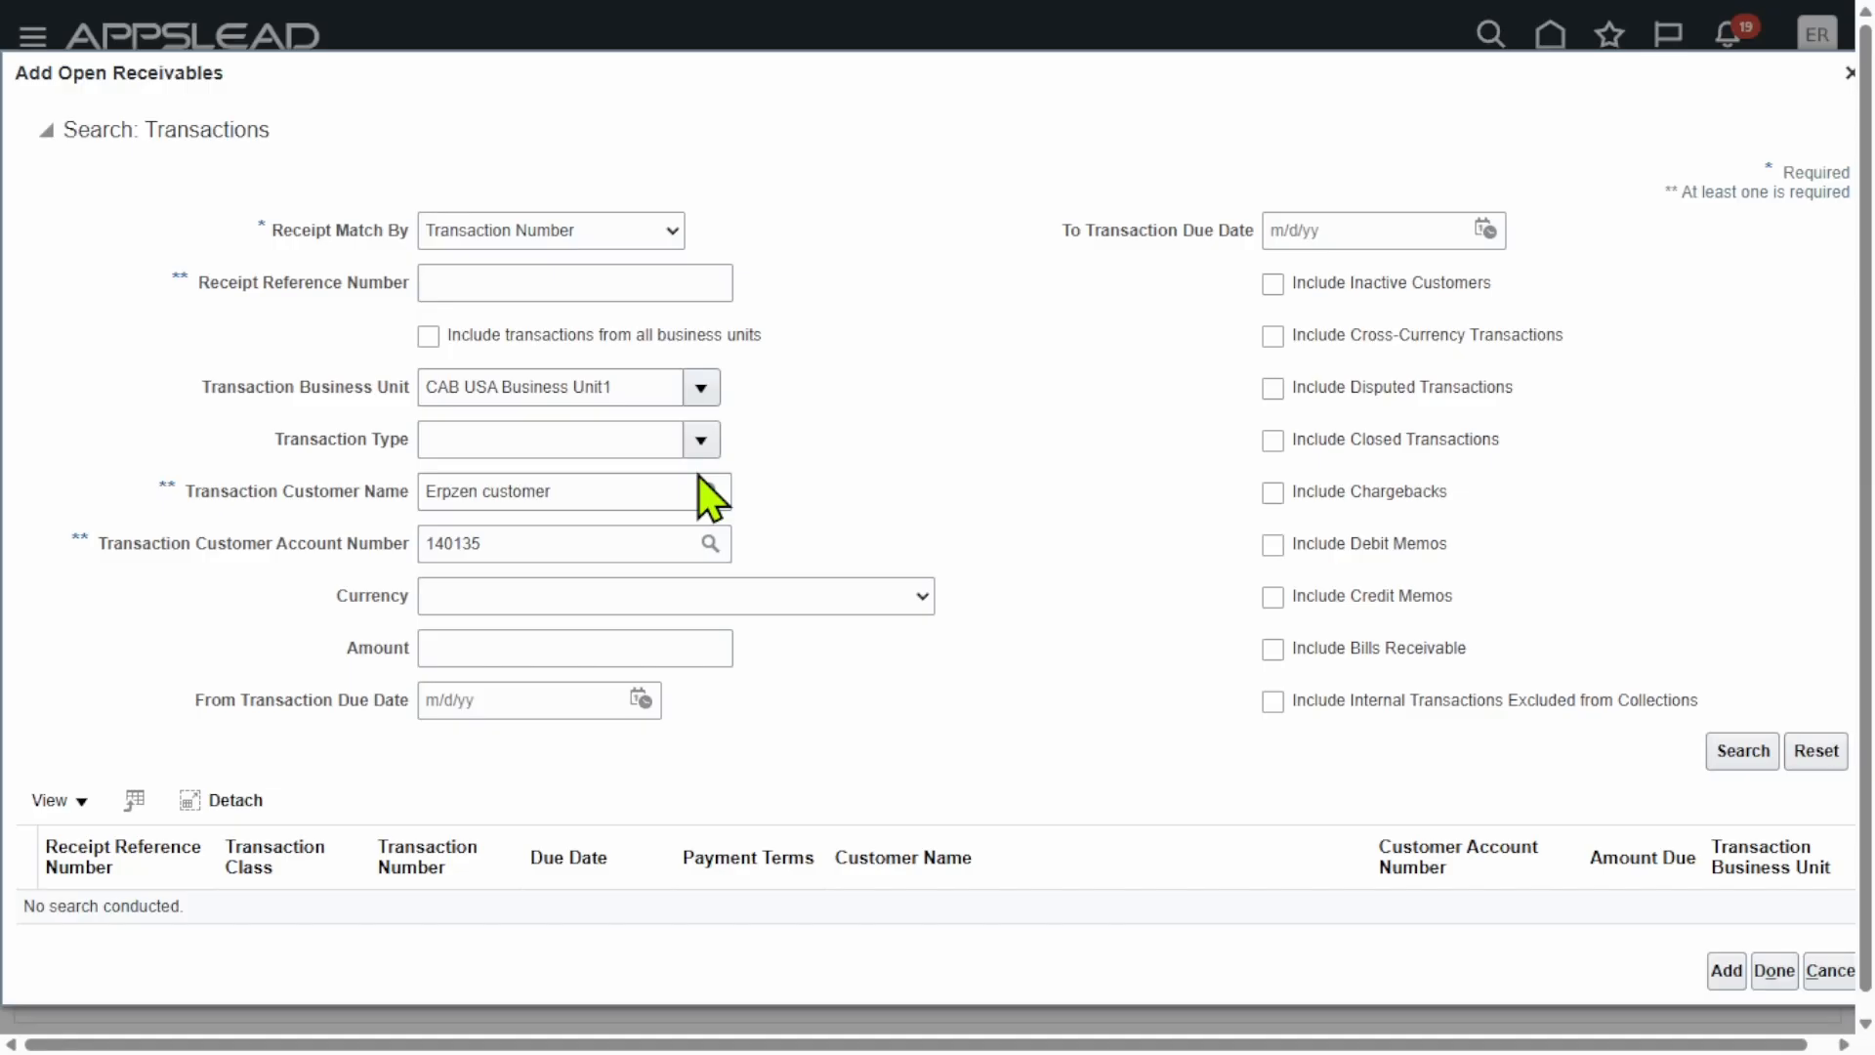
click(574, 280)
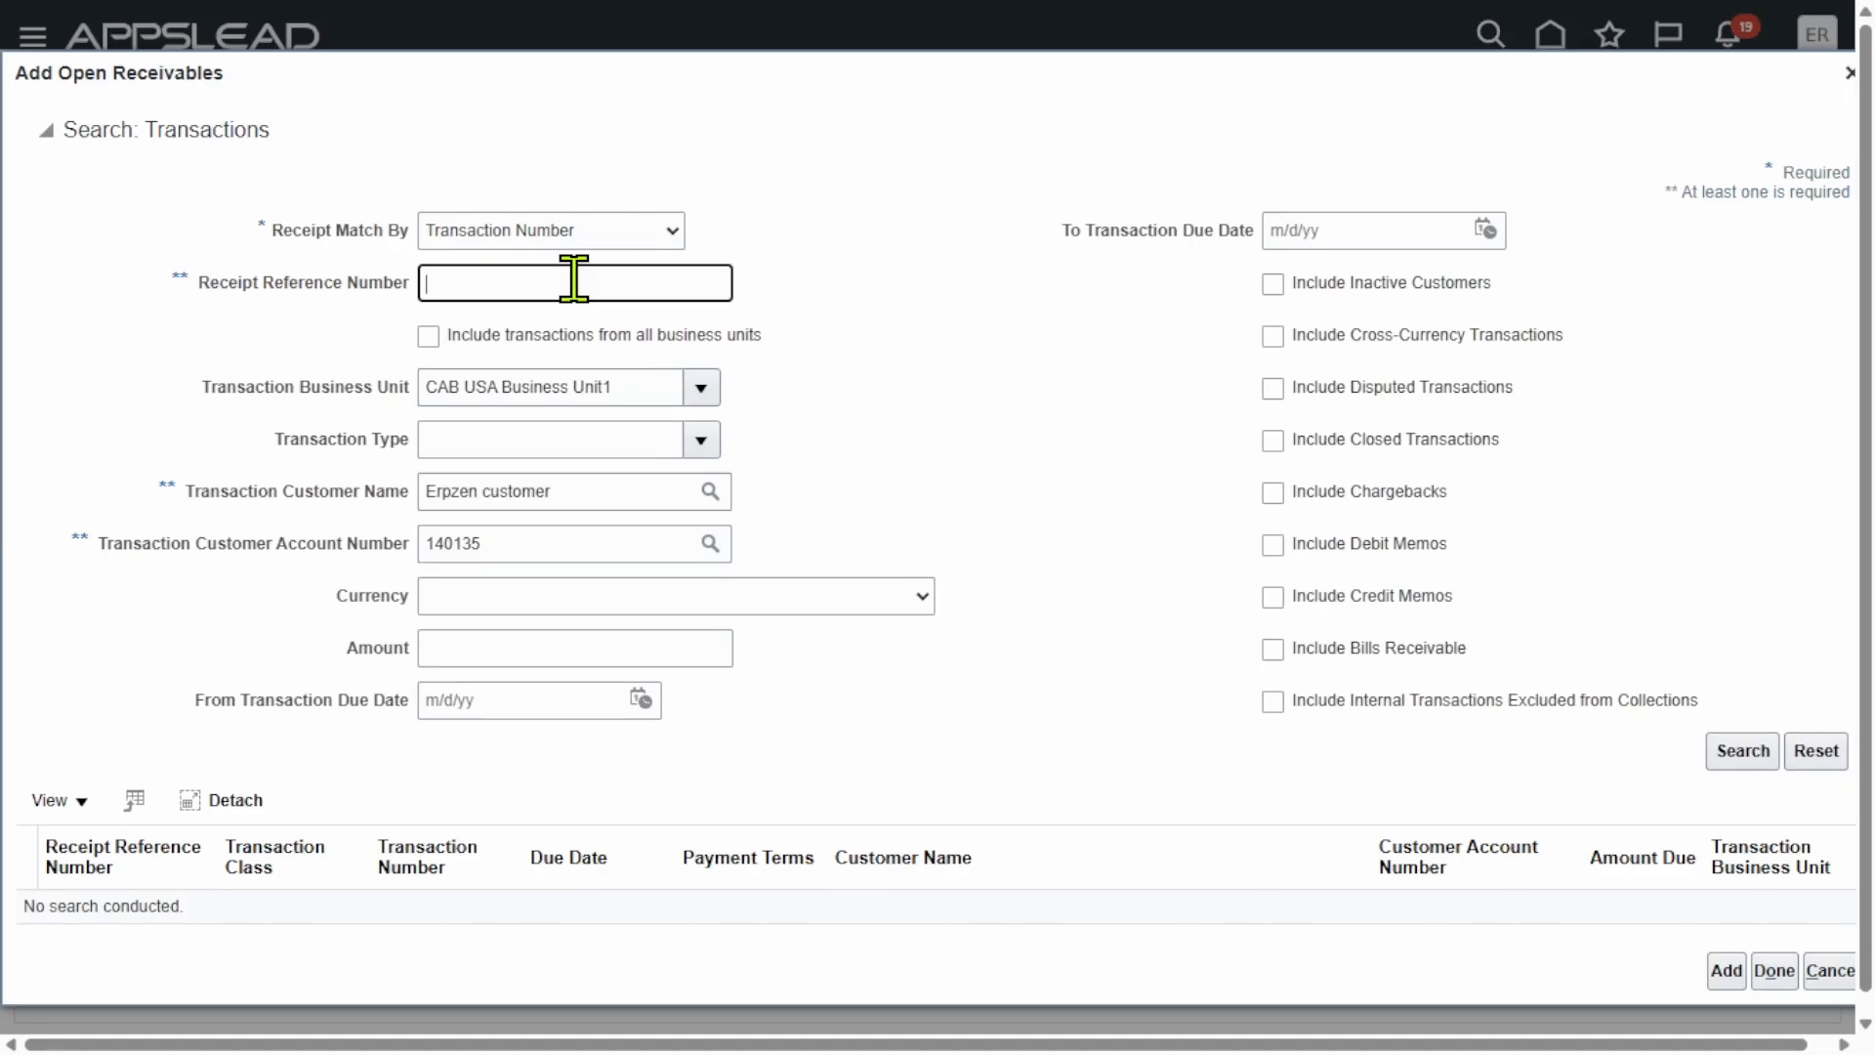
key(super+v)
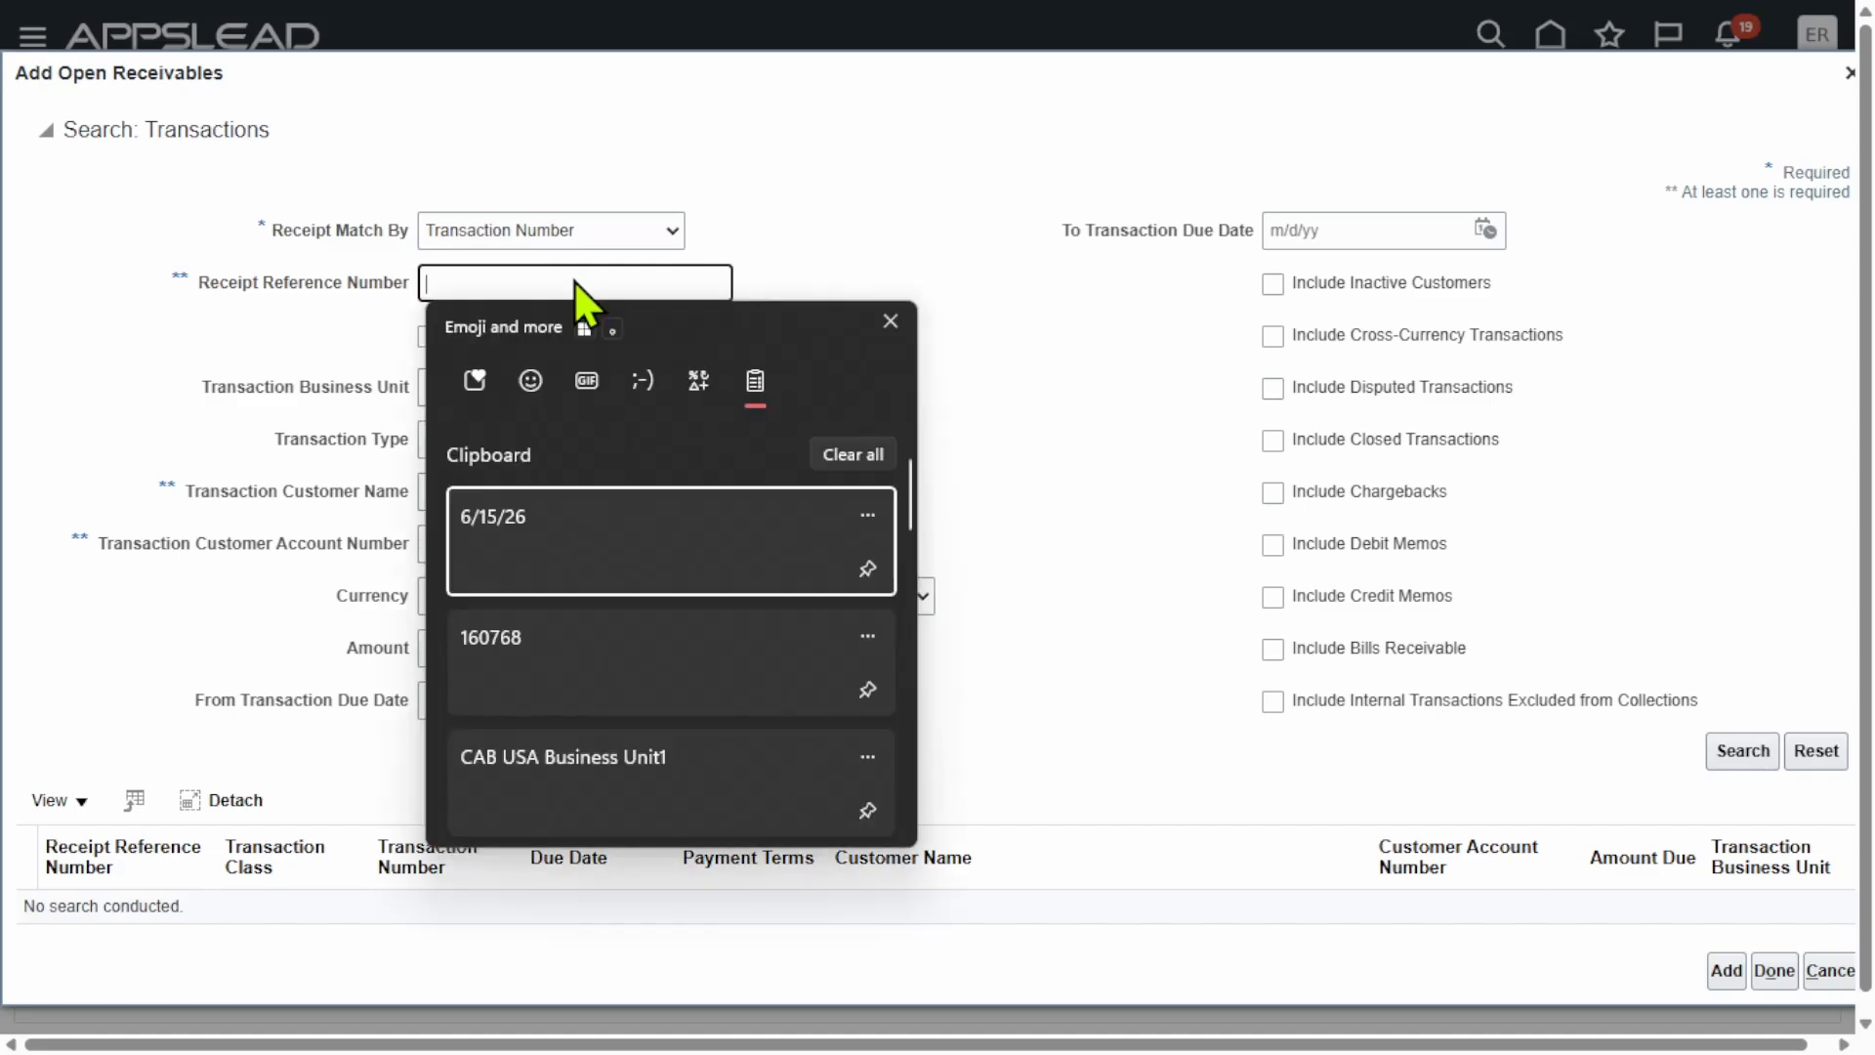
click(589, 640)
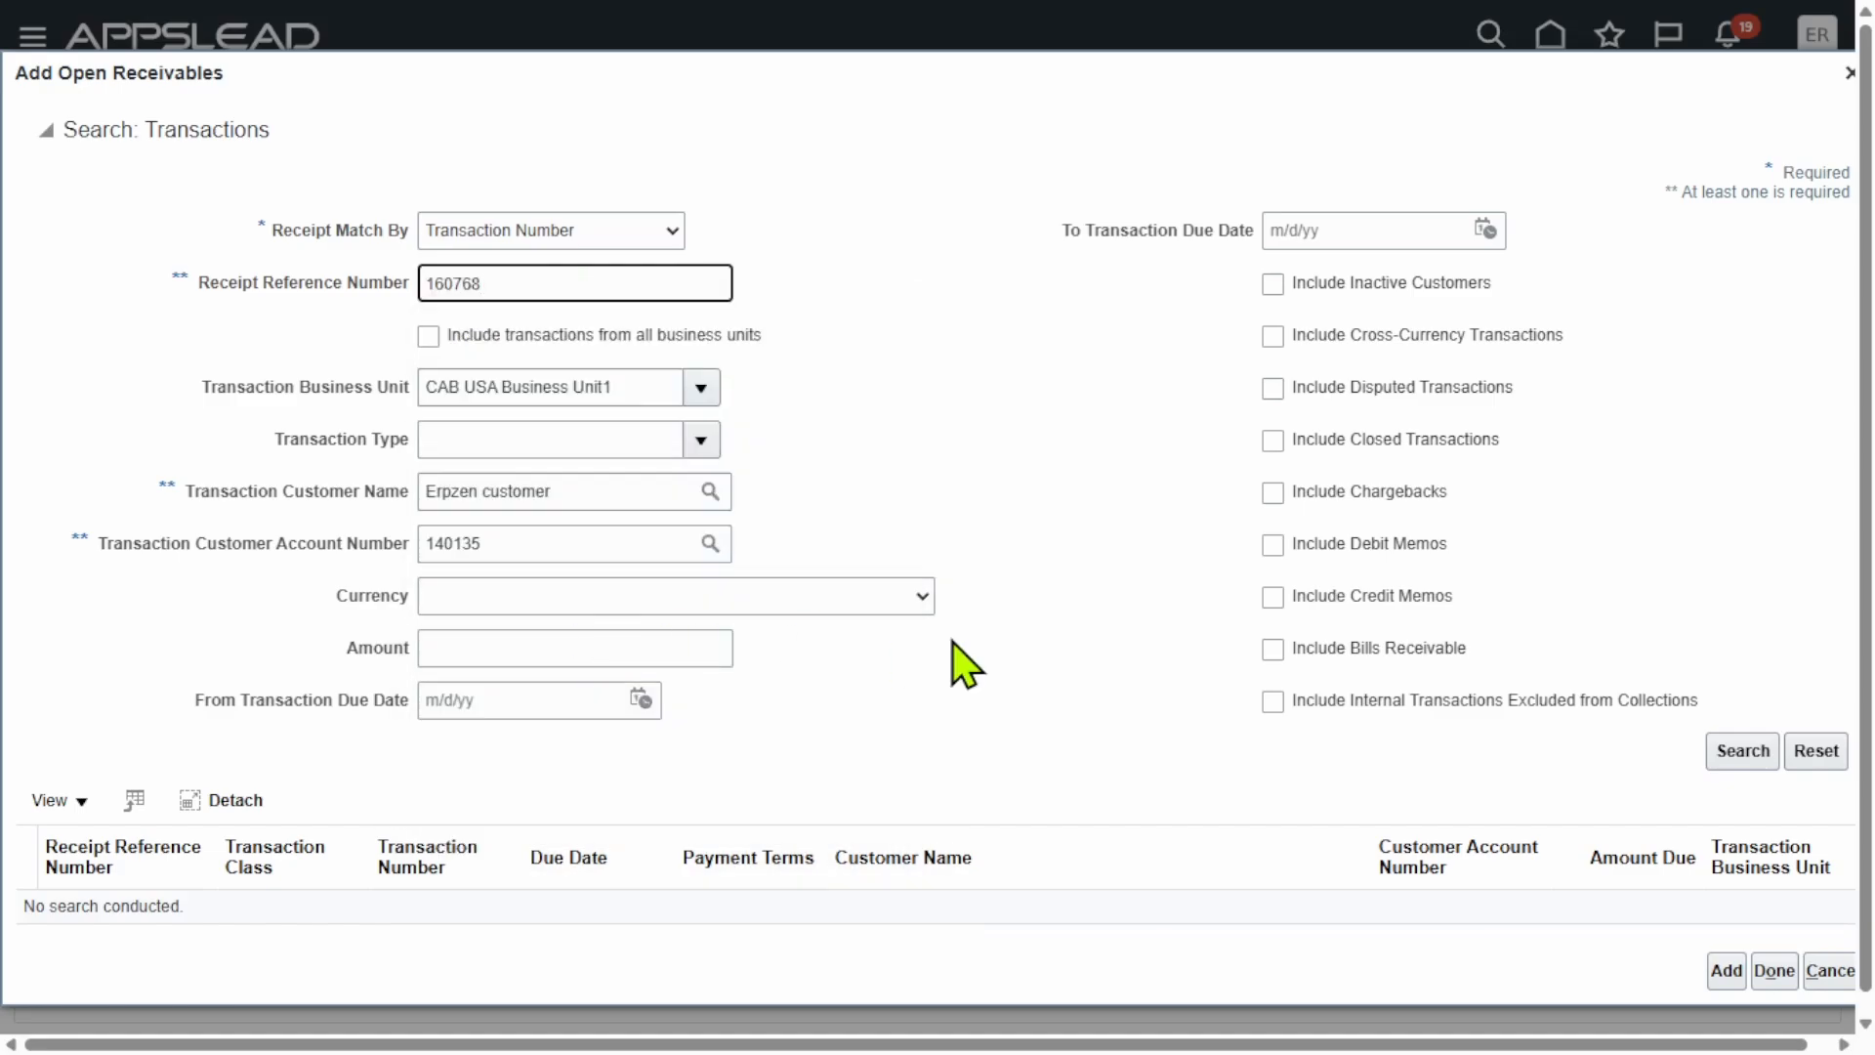
click(1742, 752)
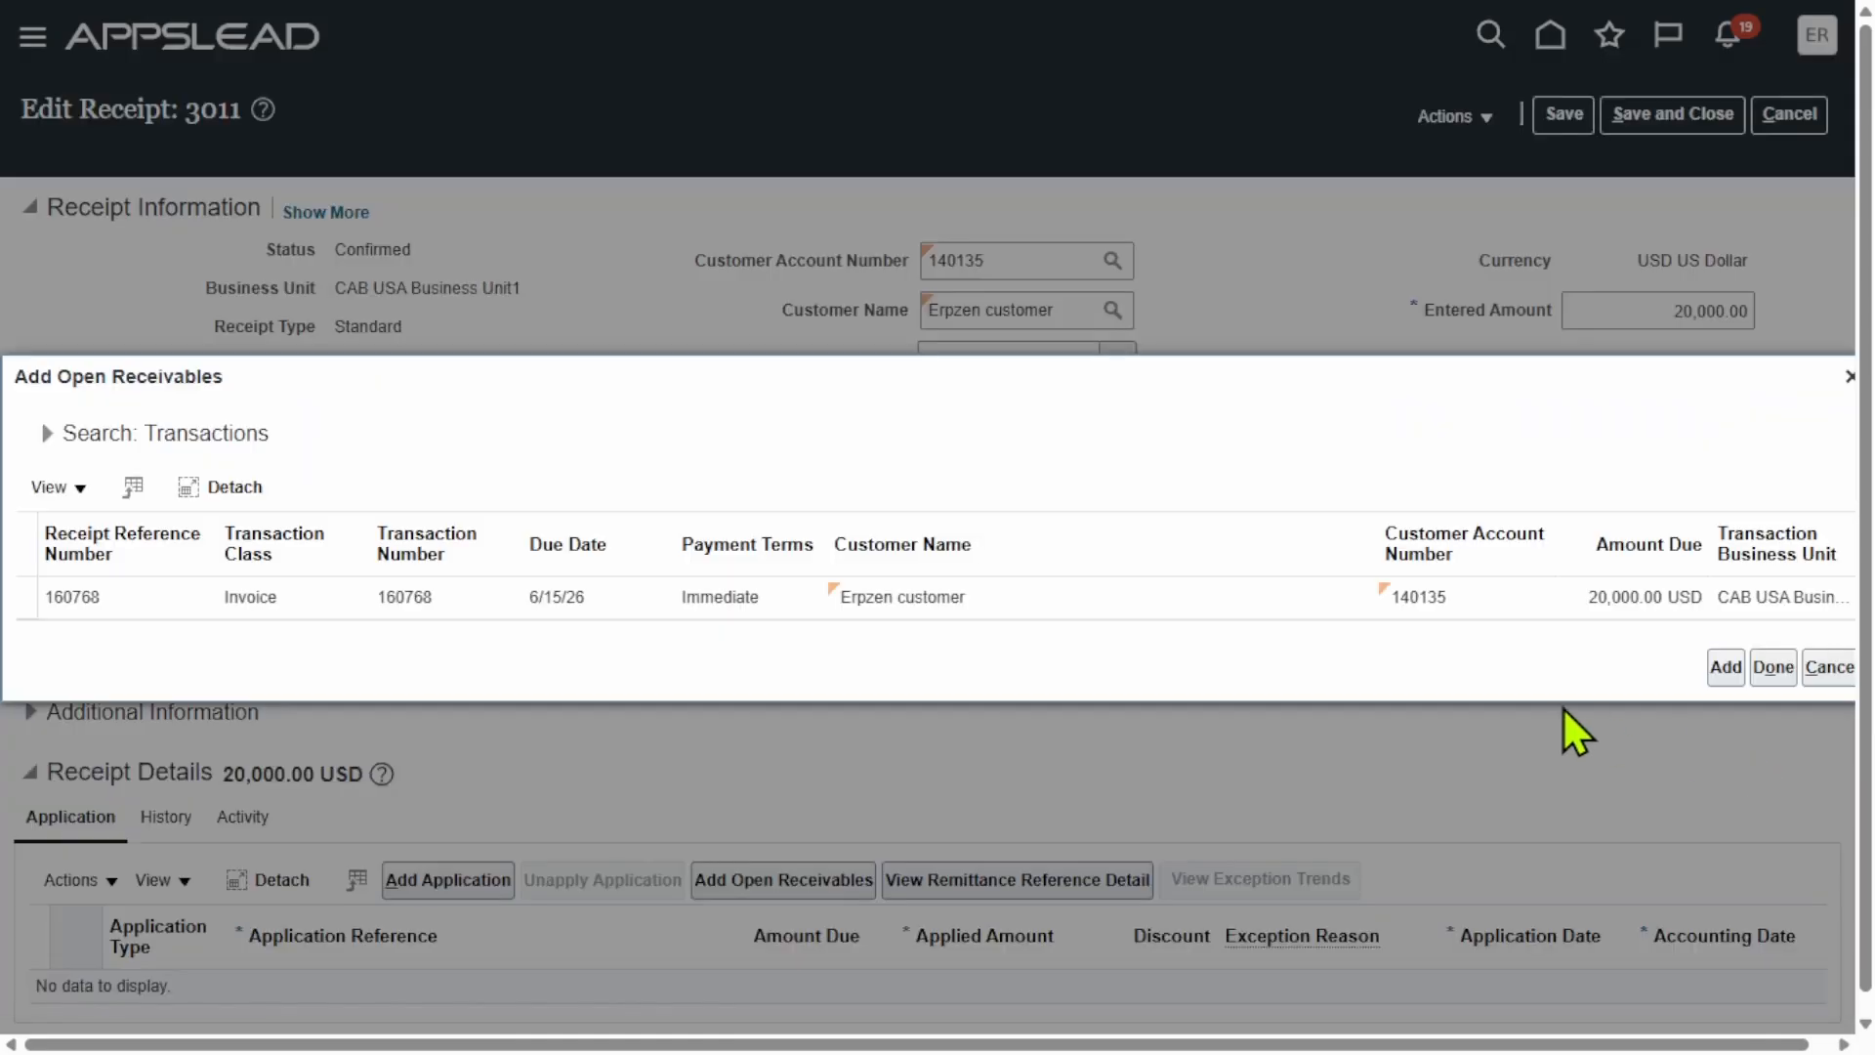
click(1197, 588)
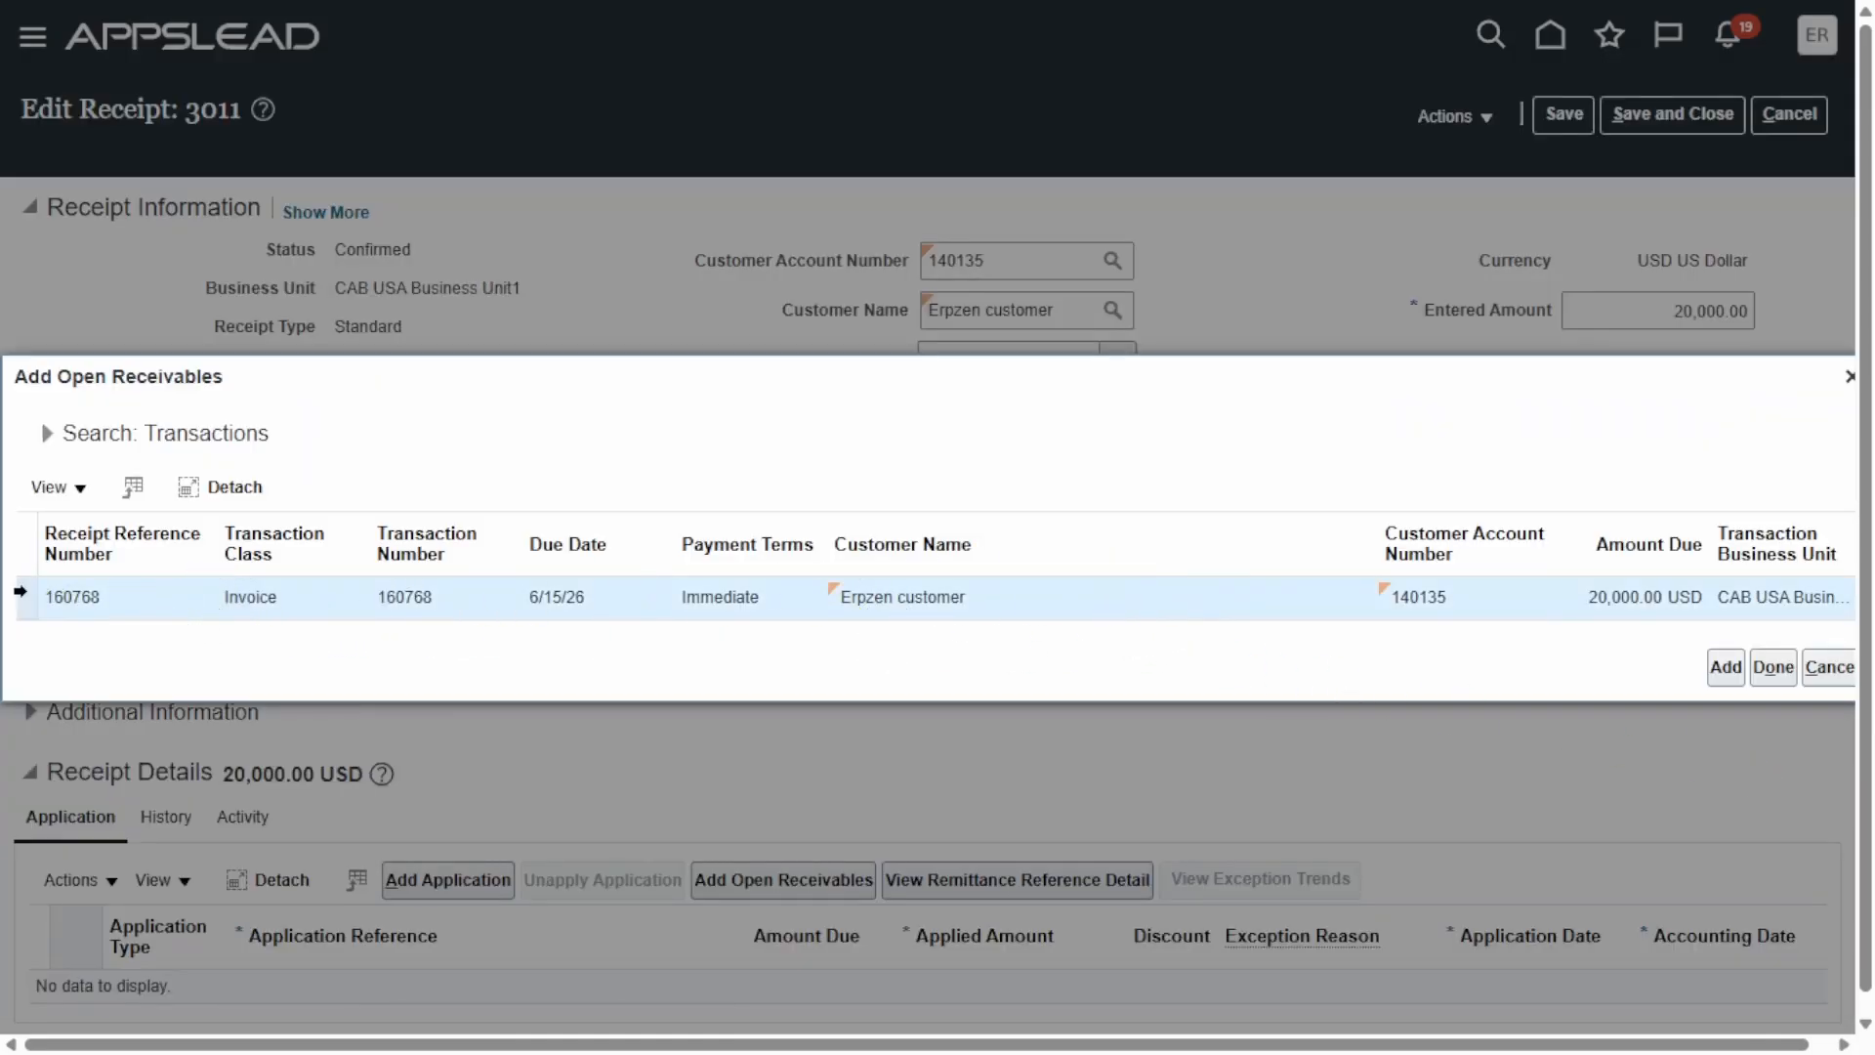
click(1726, 667)
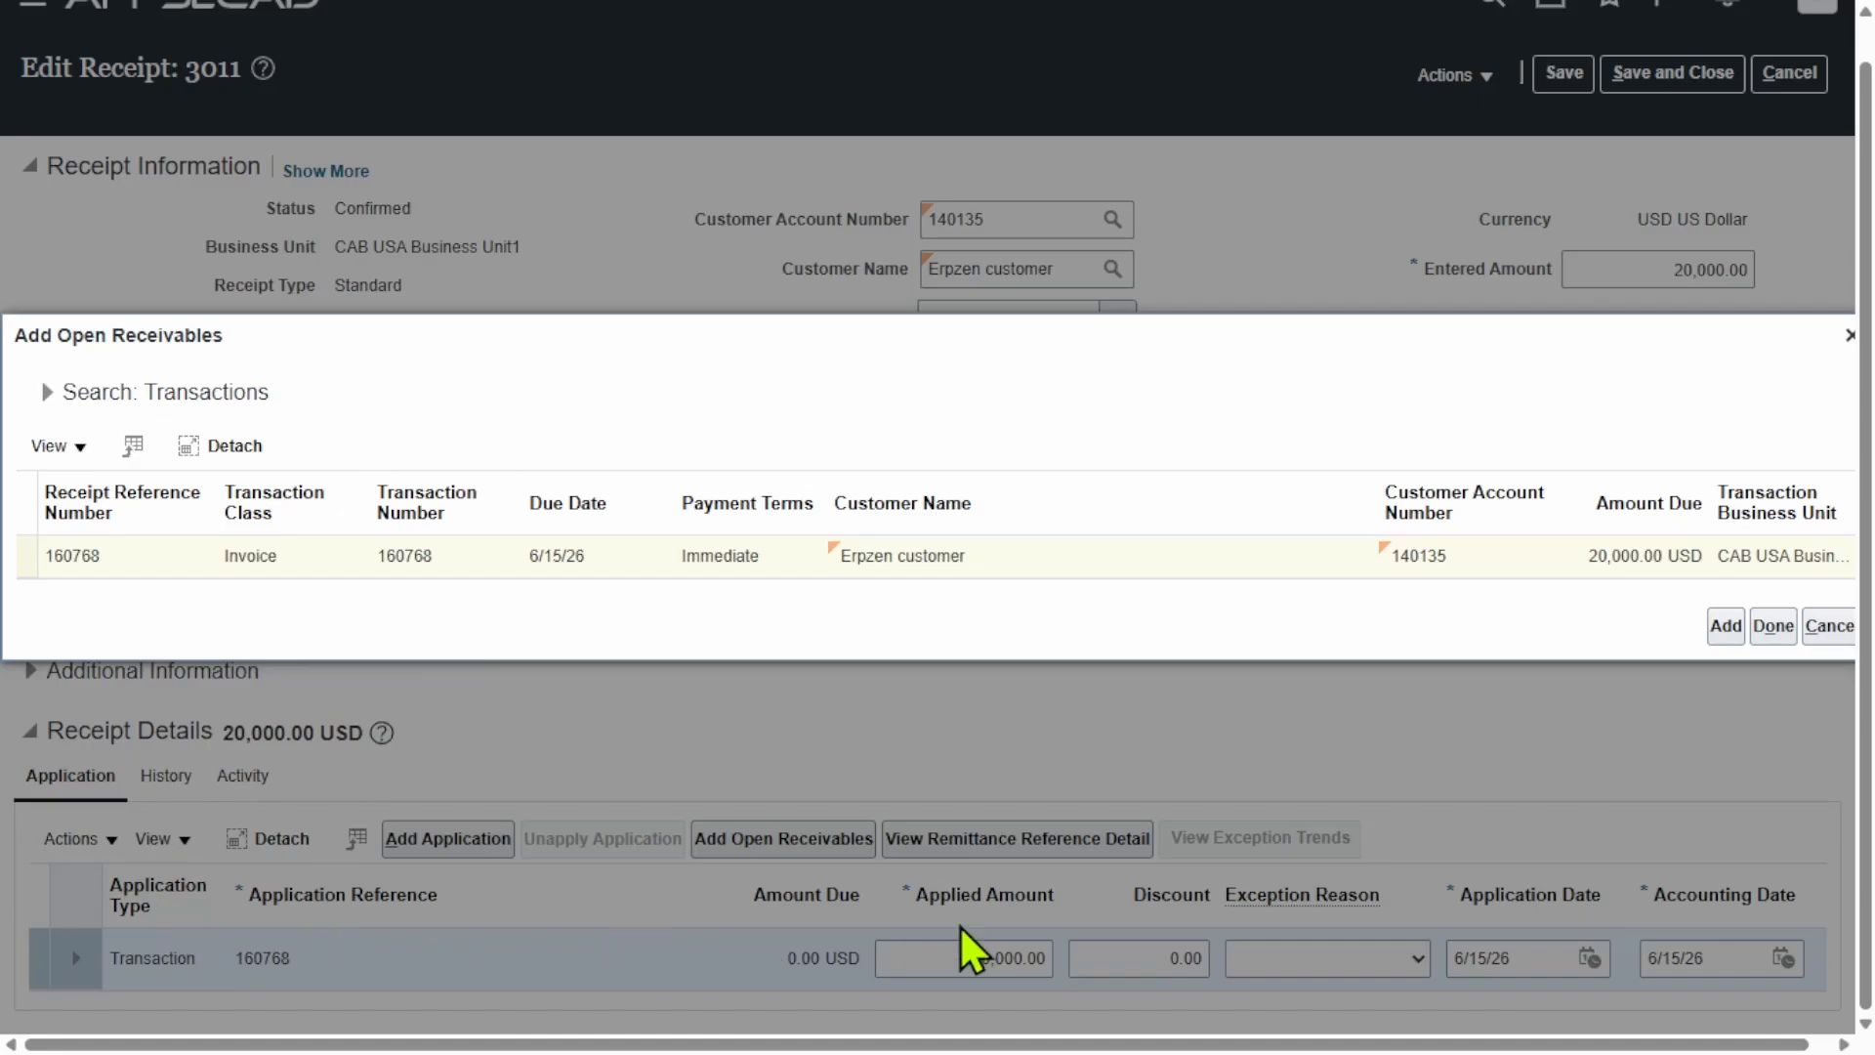
click(1771, 627)
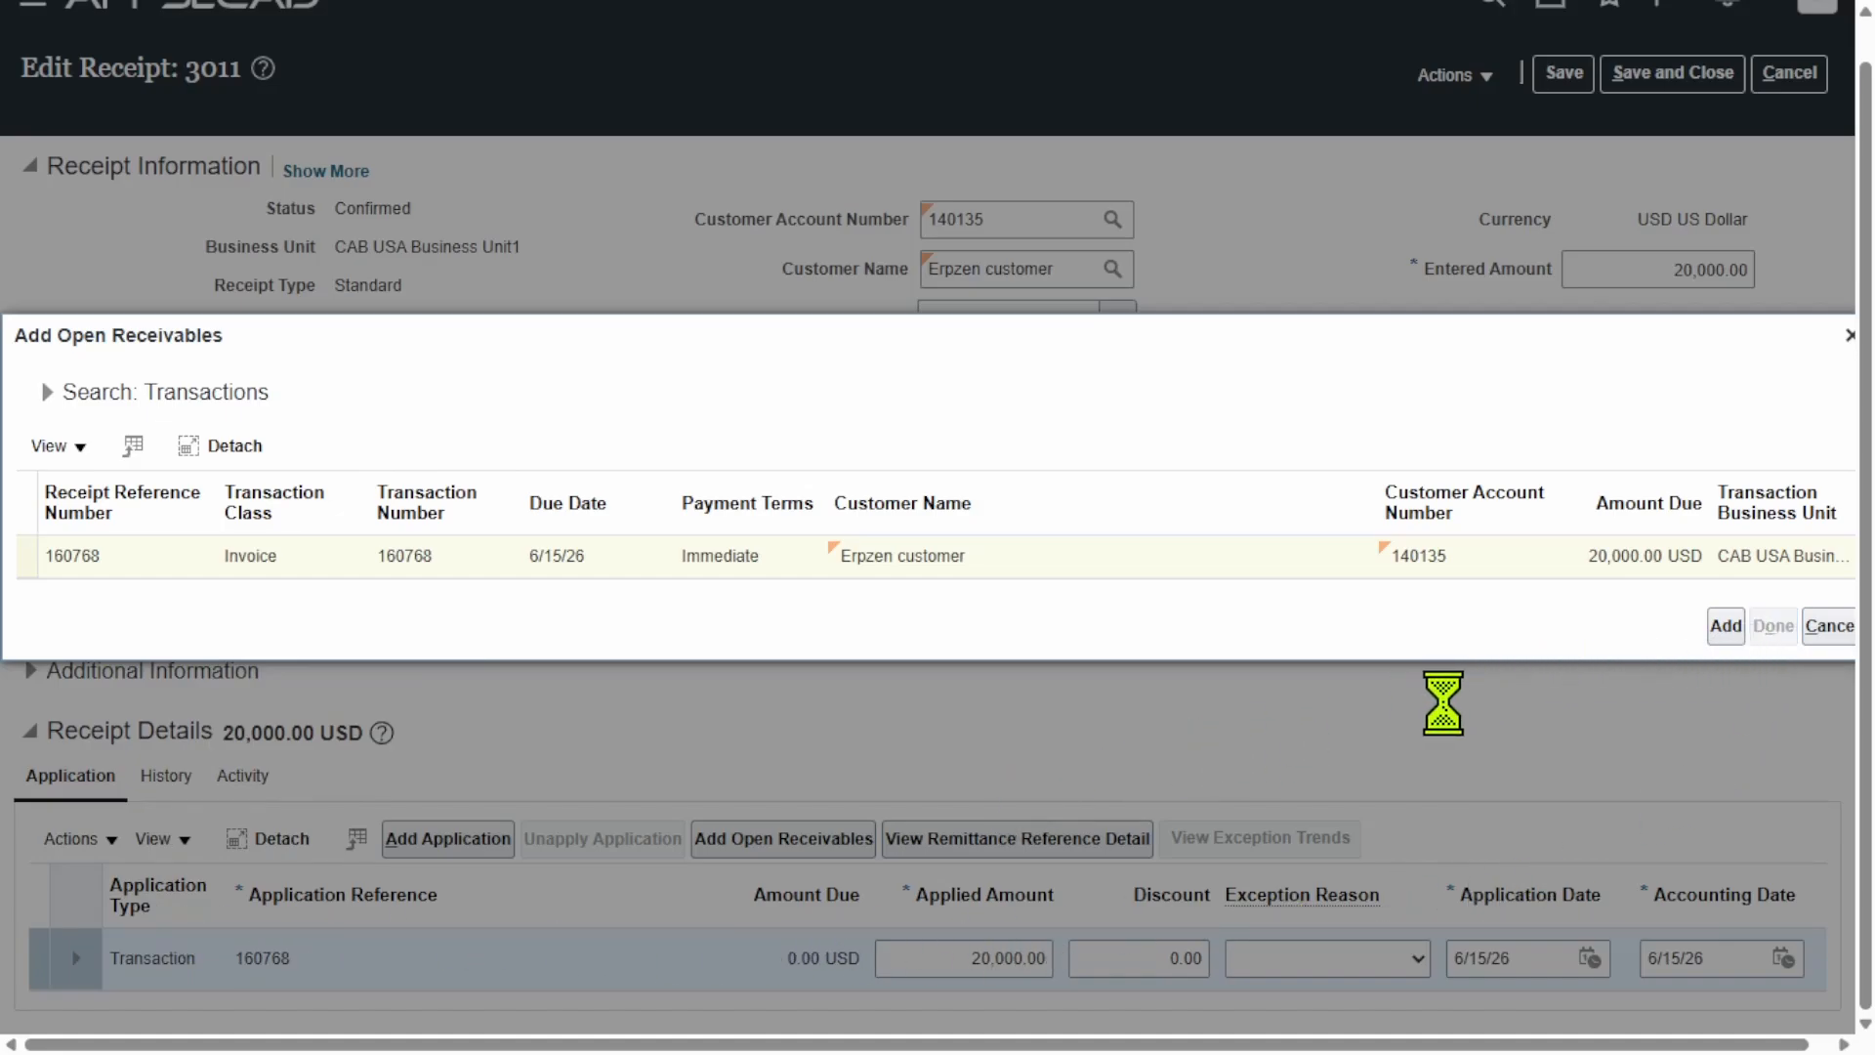
scroll(1465, 733, down, 3)
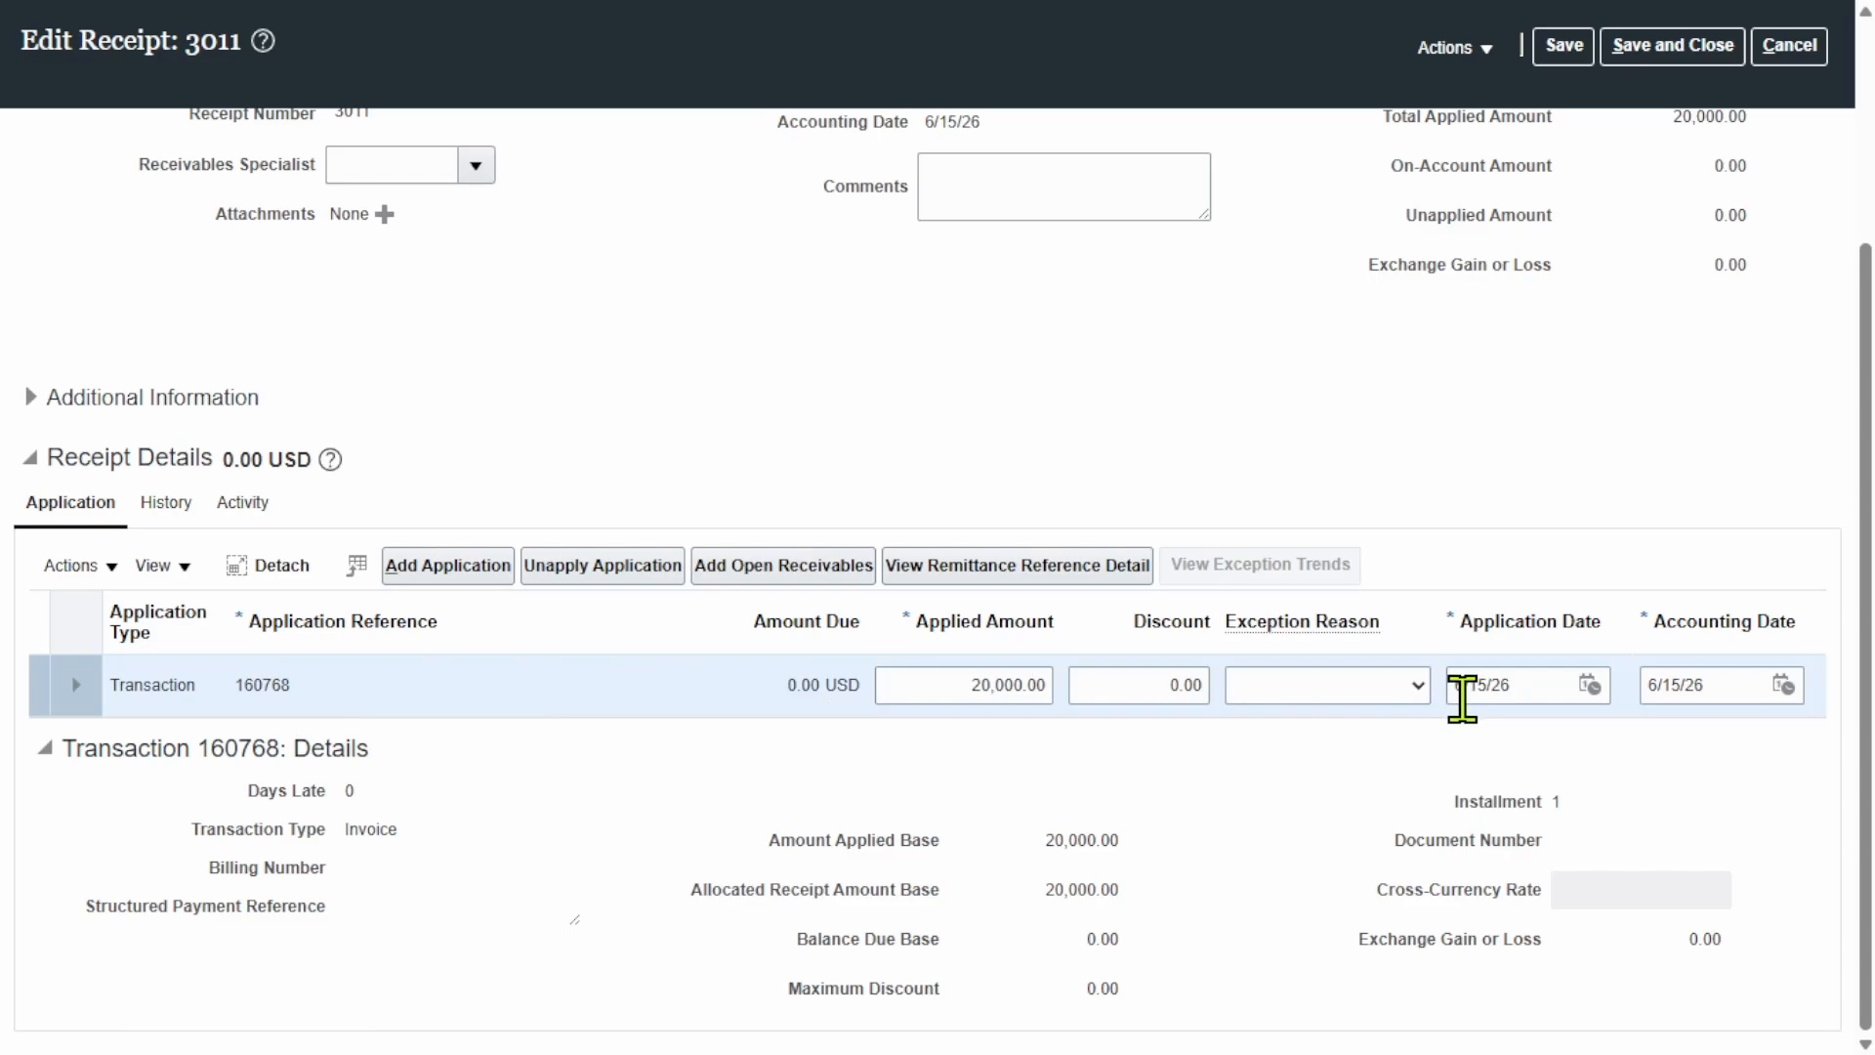
Step: Save the receipt with its invoice application and post its accounting to the ledger
scroll(1461, 696, up, 3)
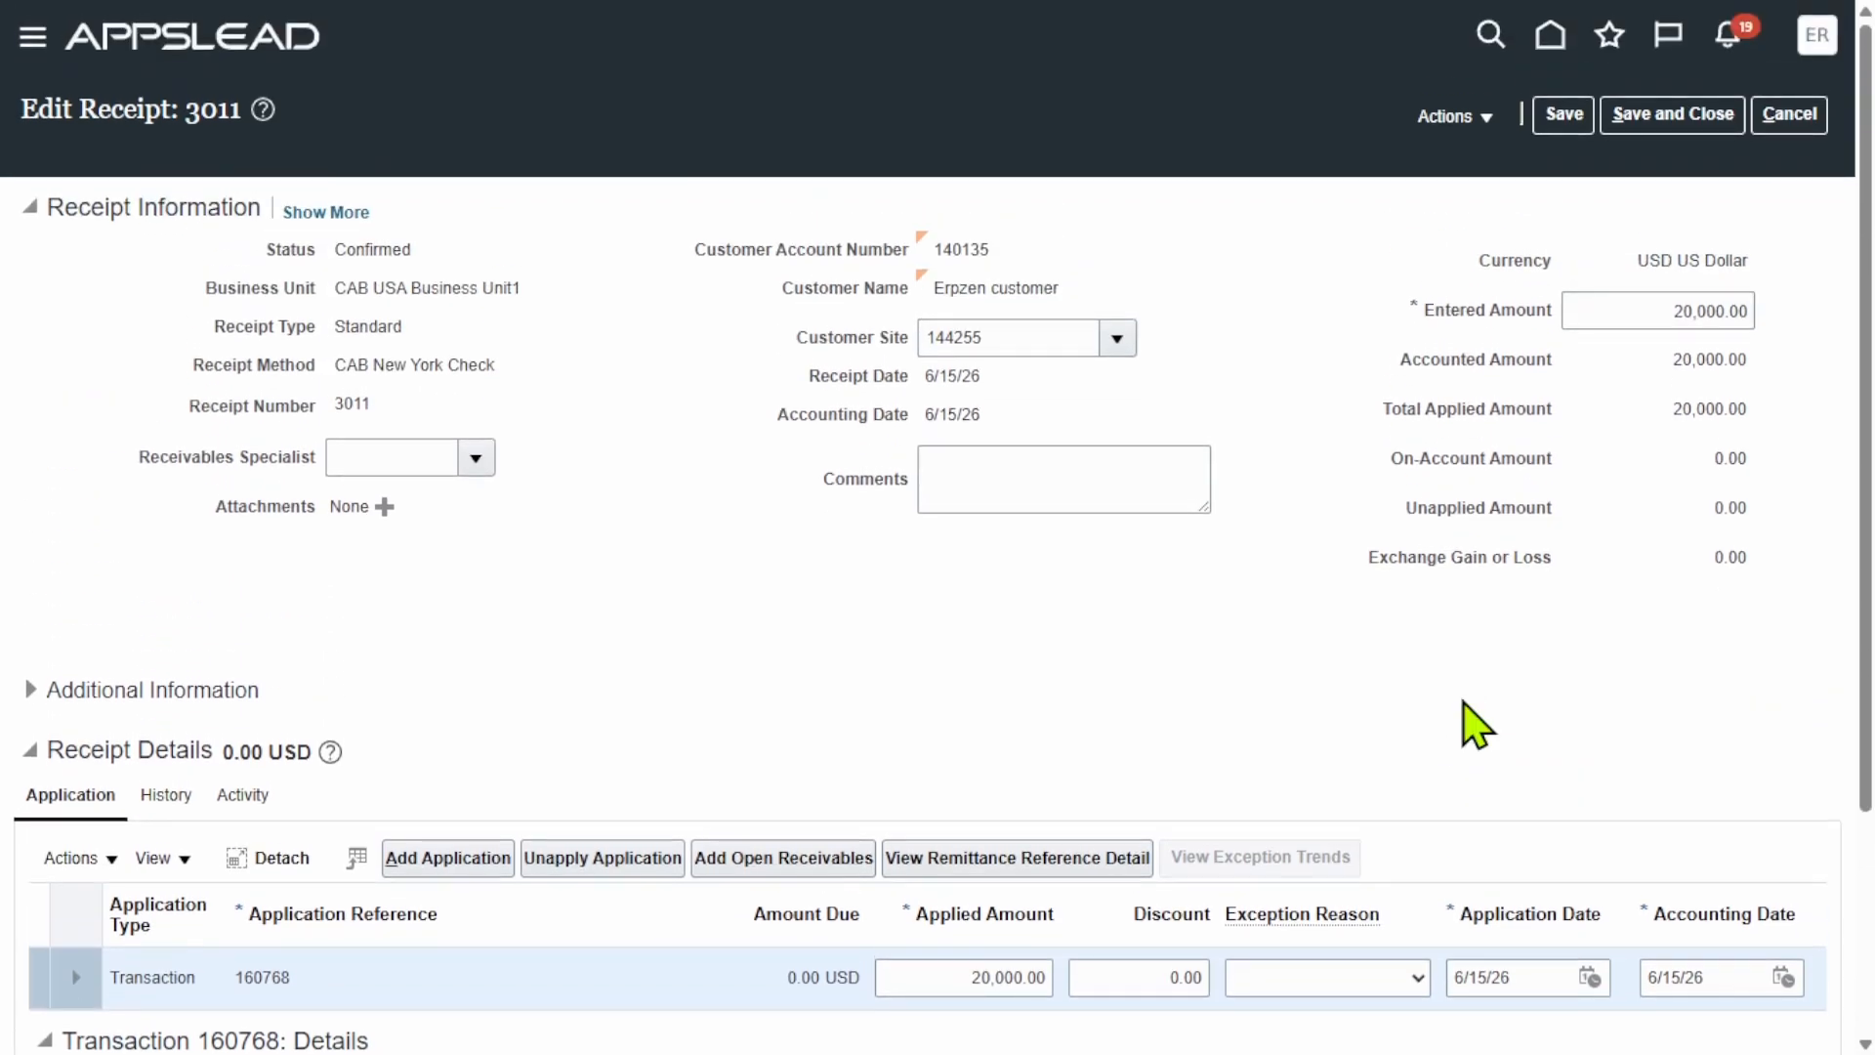
click(1564, 114)
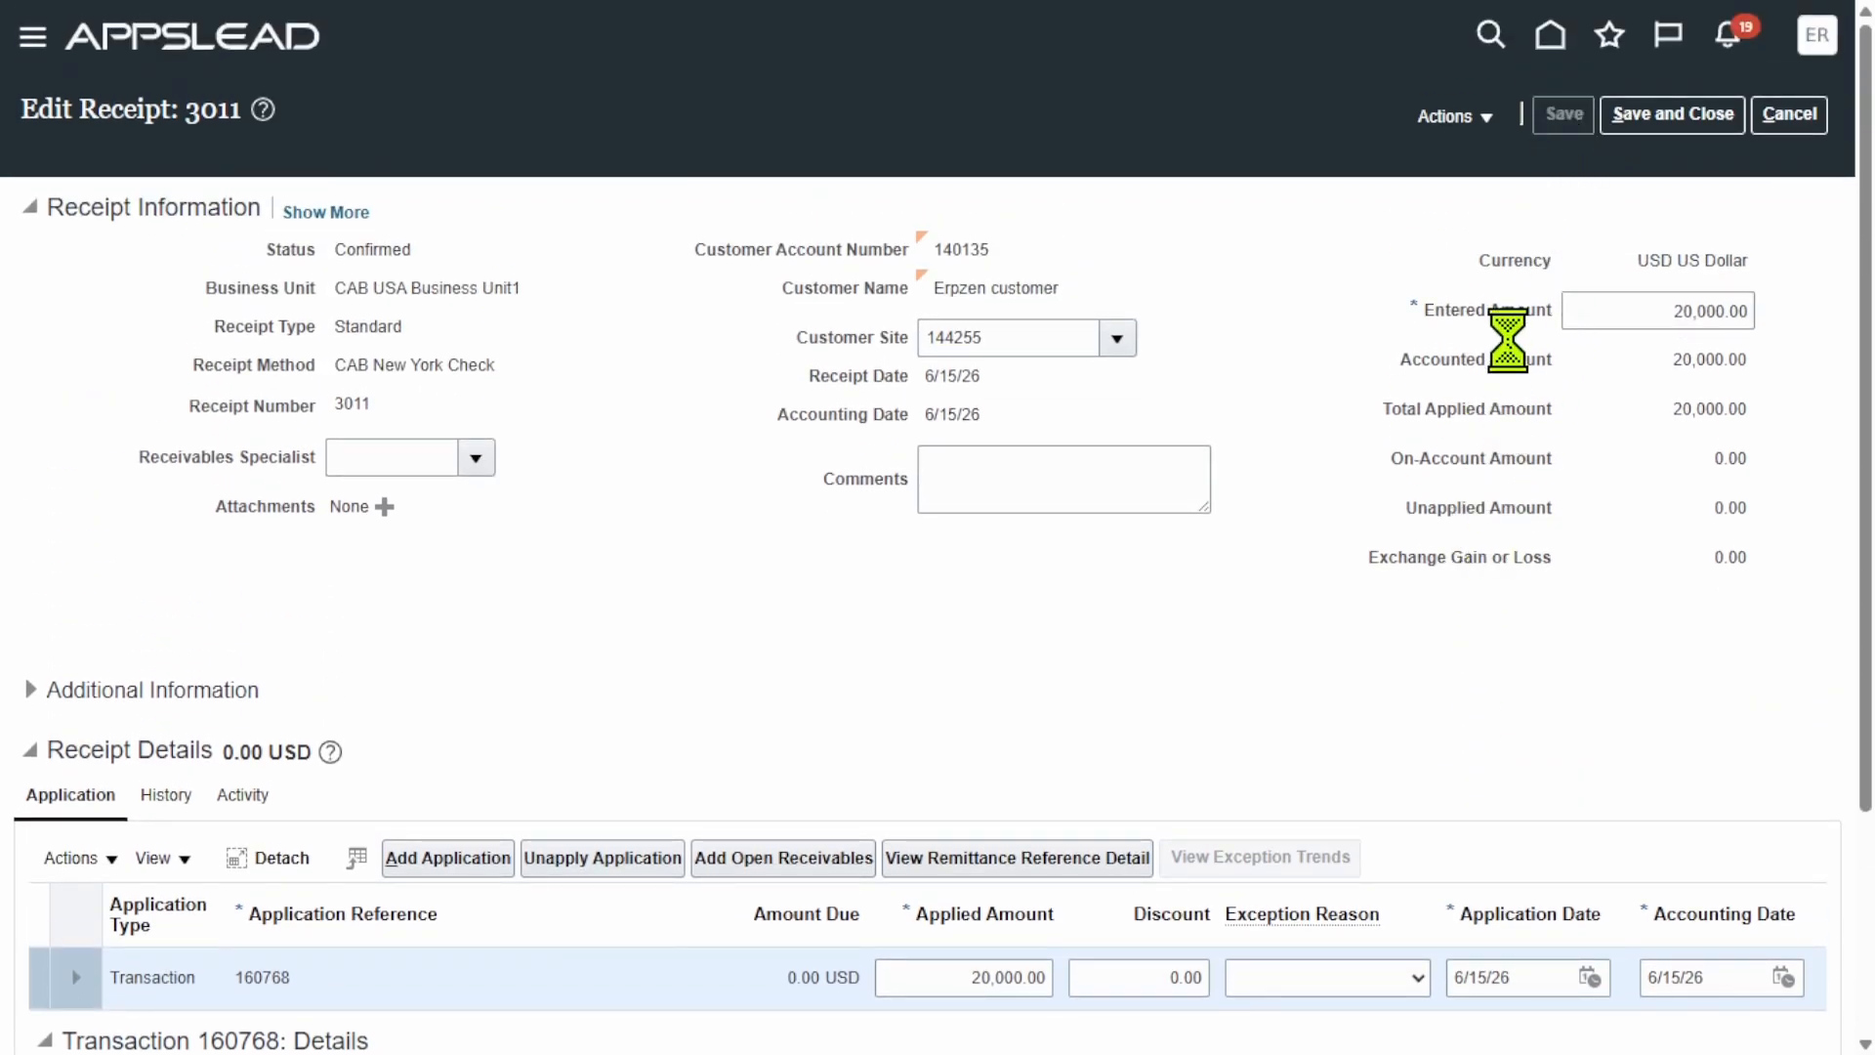
click(1485, 114)
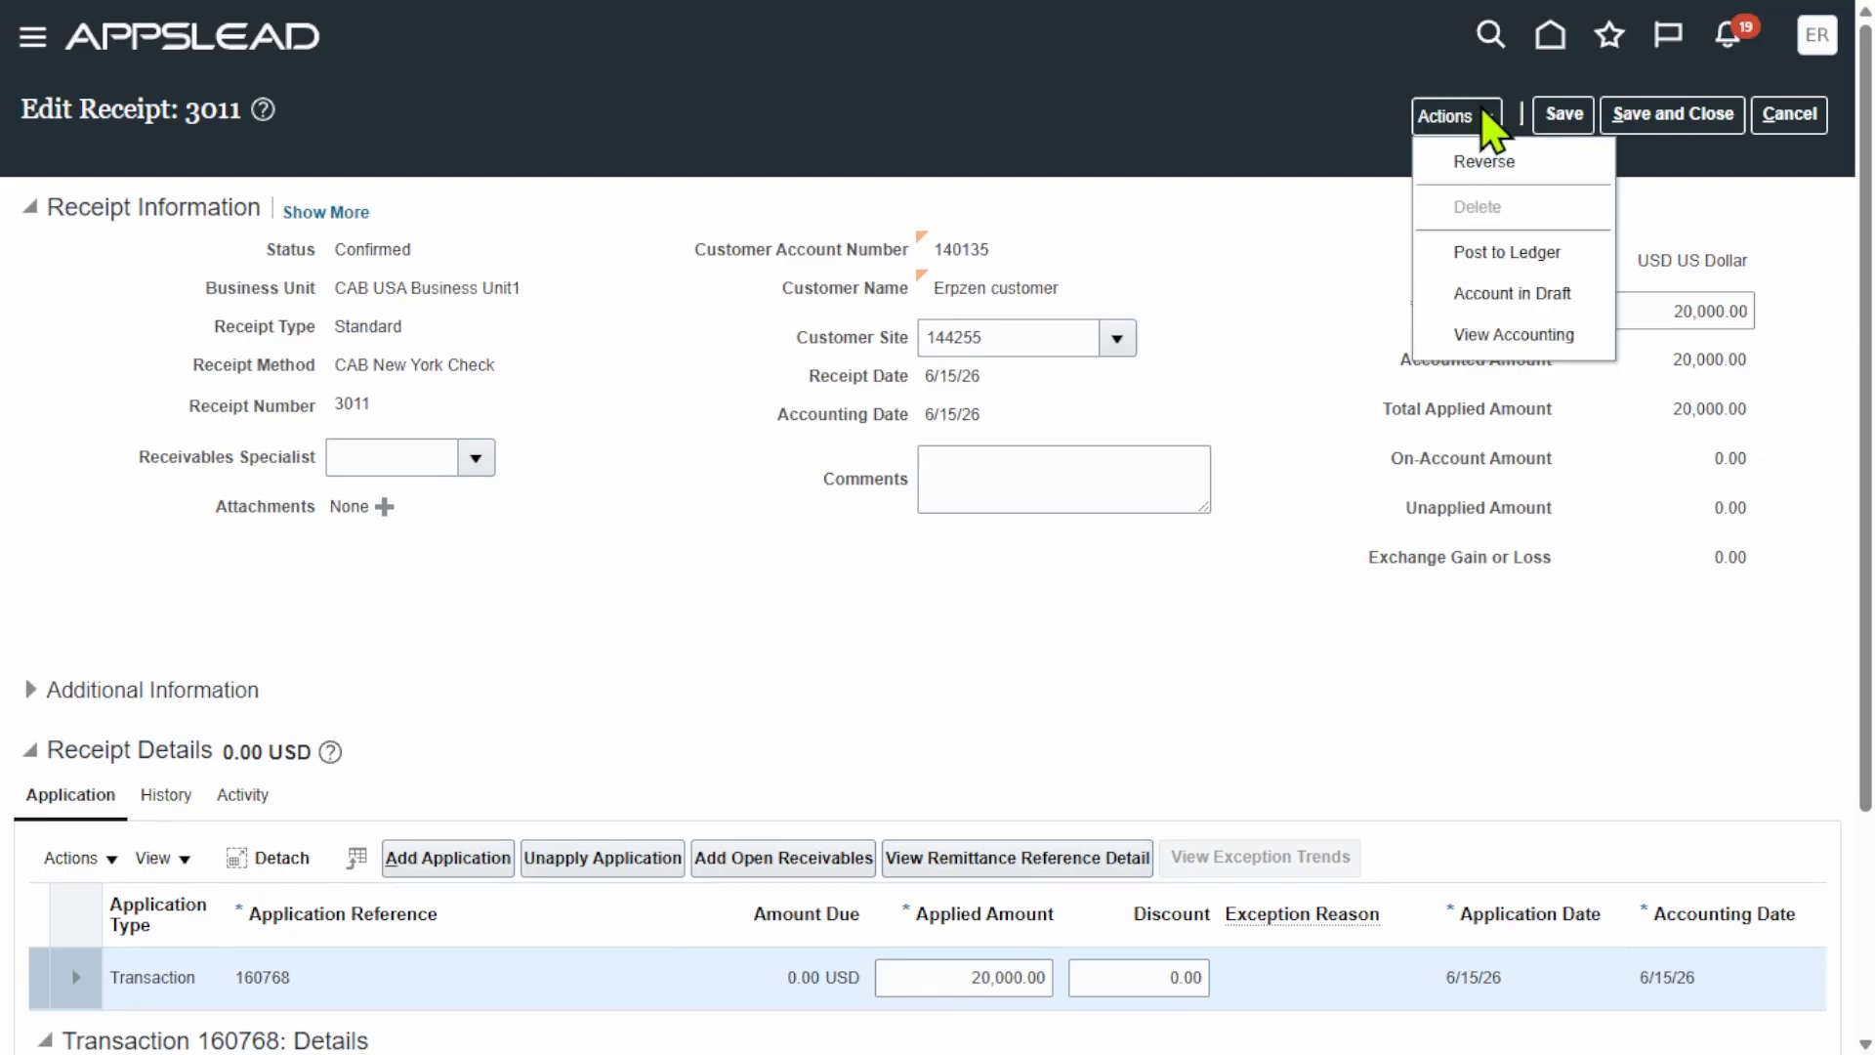
click(1509, 256)
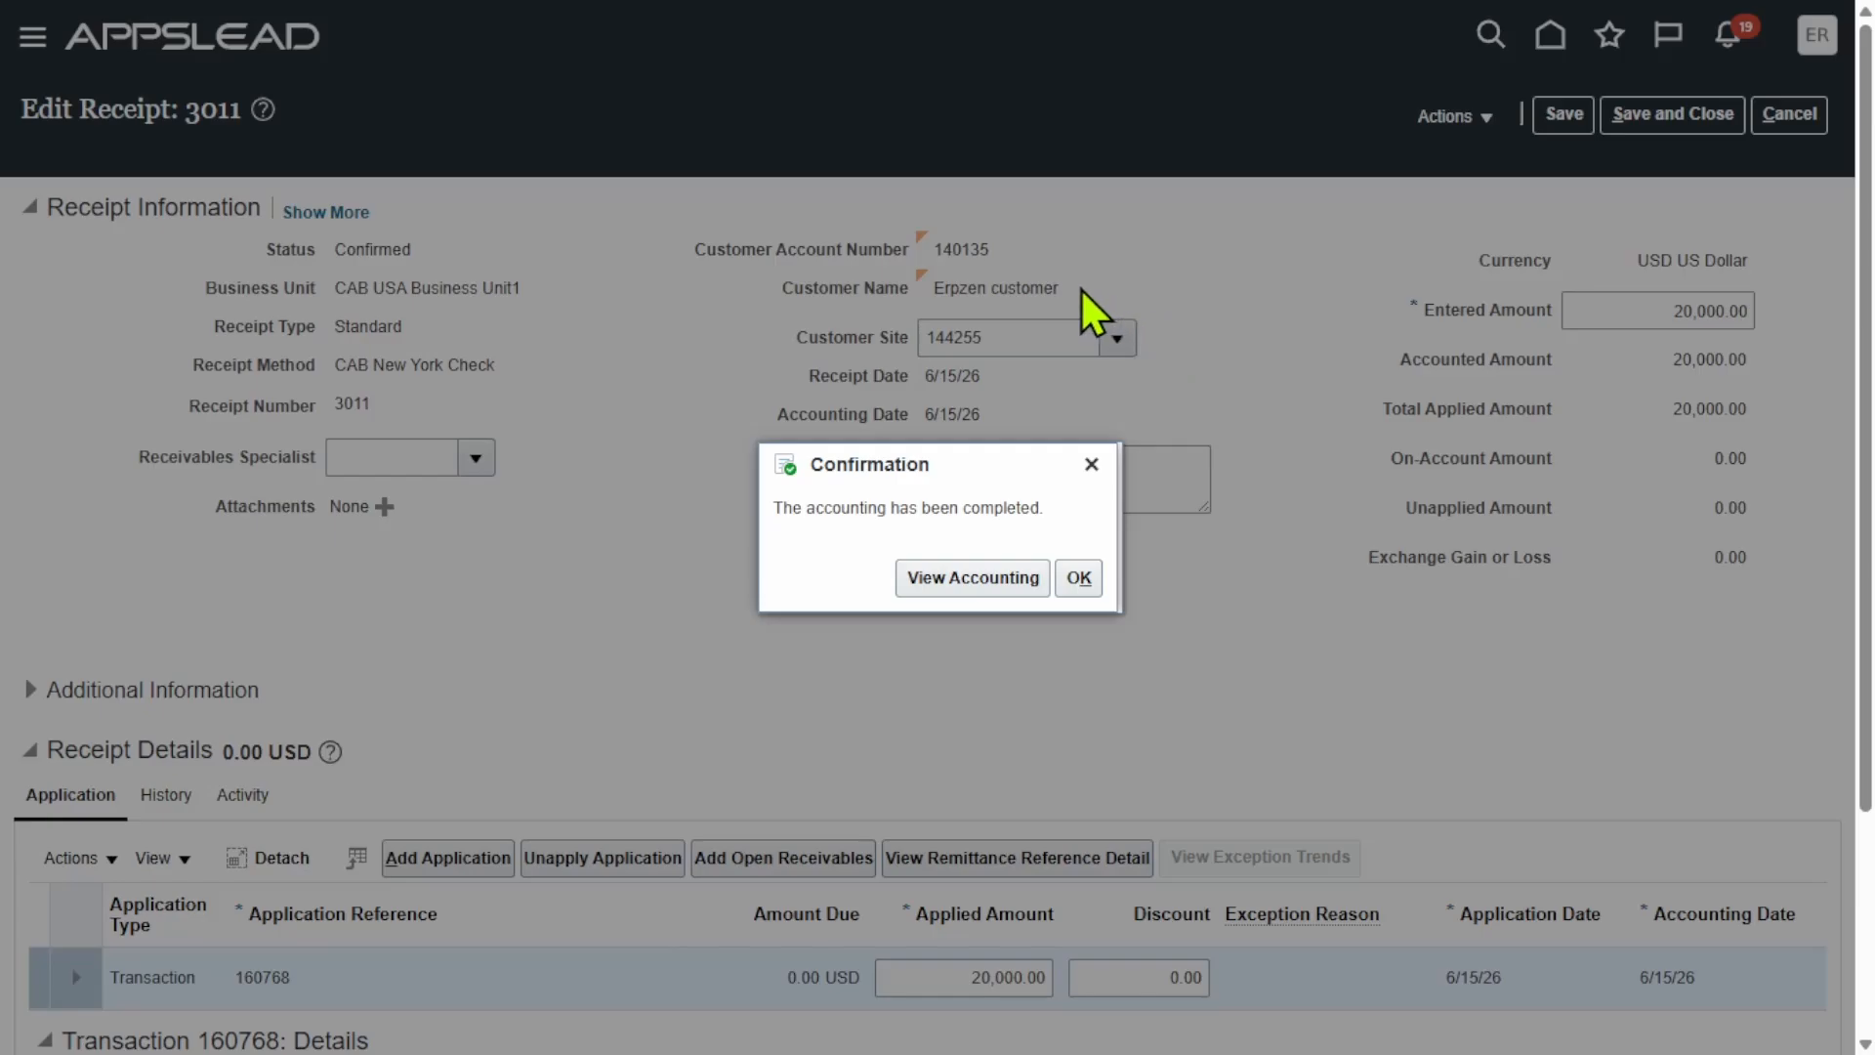
Step: Review the receipt's confirmed cash and receivable accounting lines, then save and close the receipt
click(1005, 581)
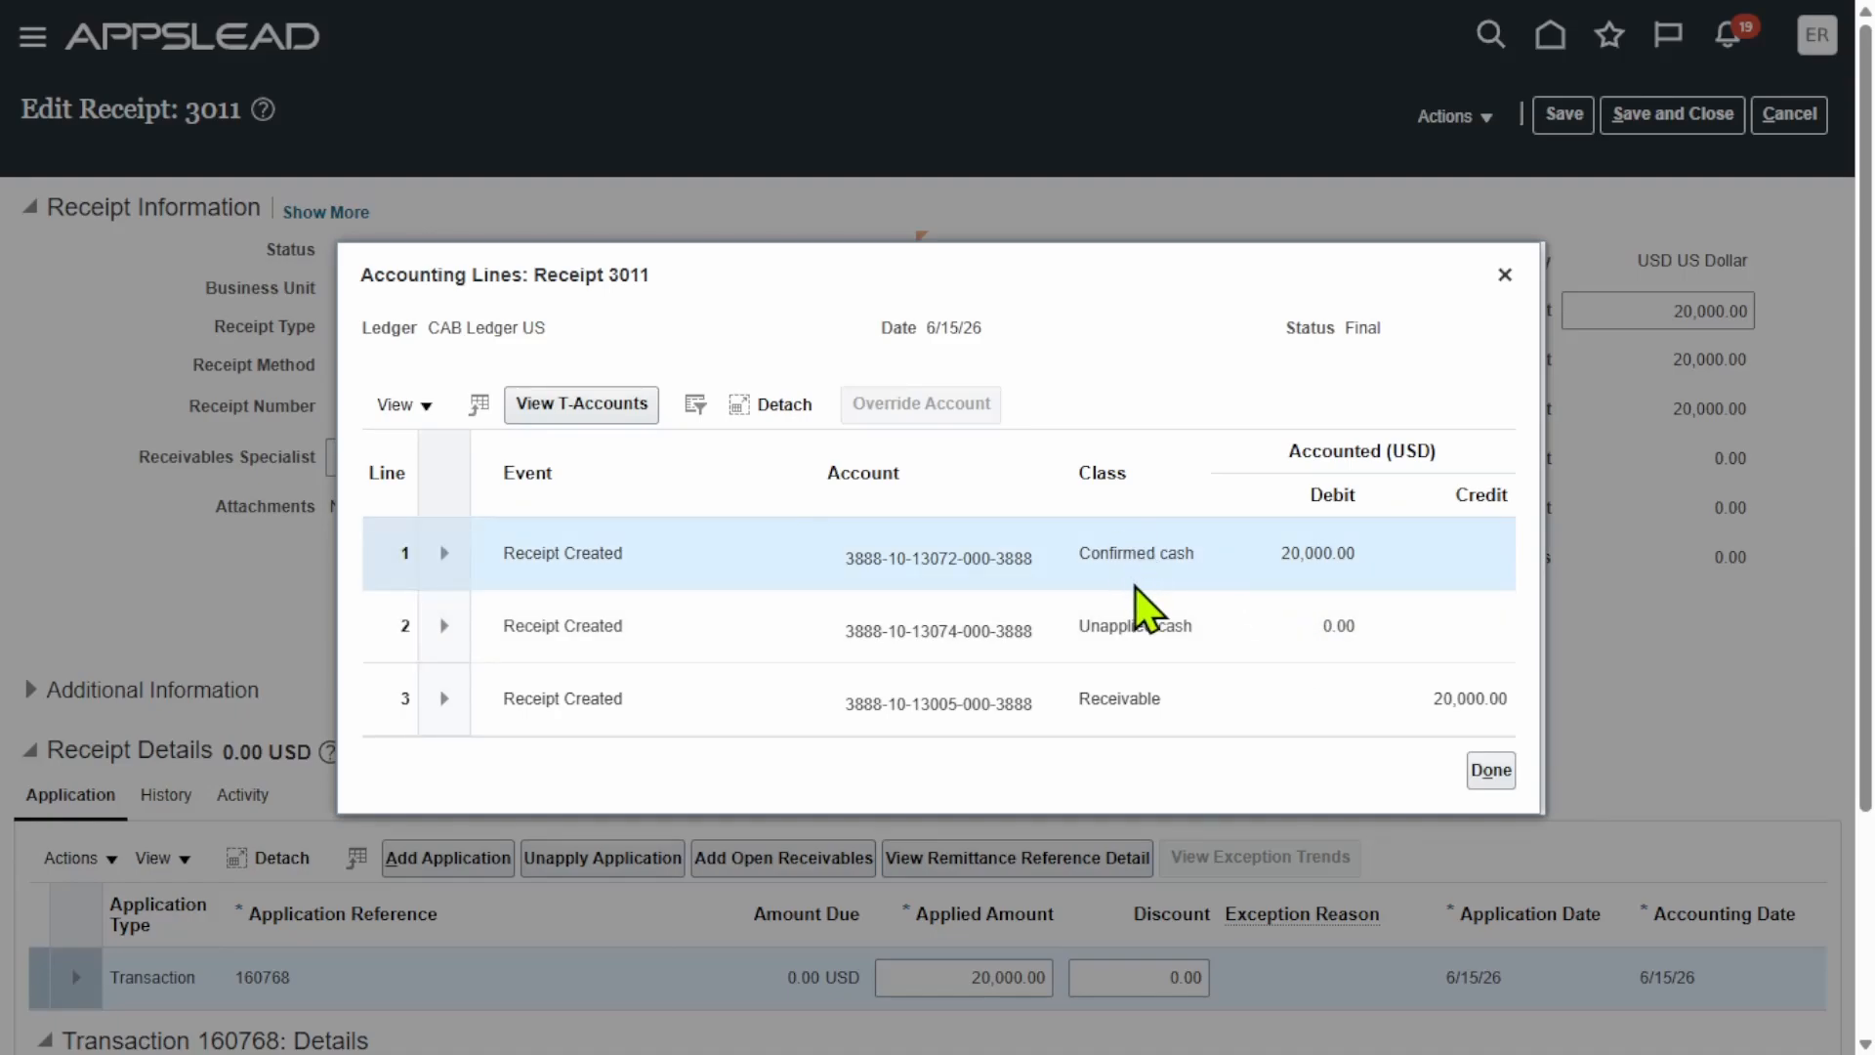
click(1182, 708)
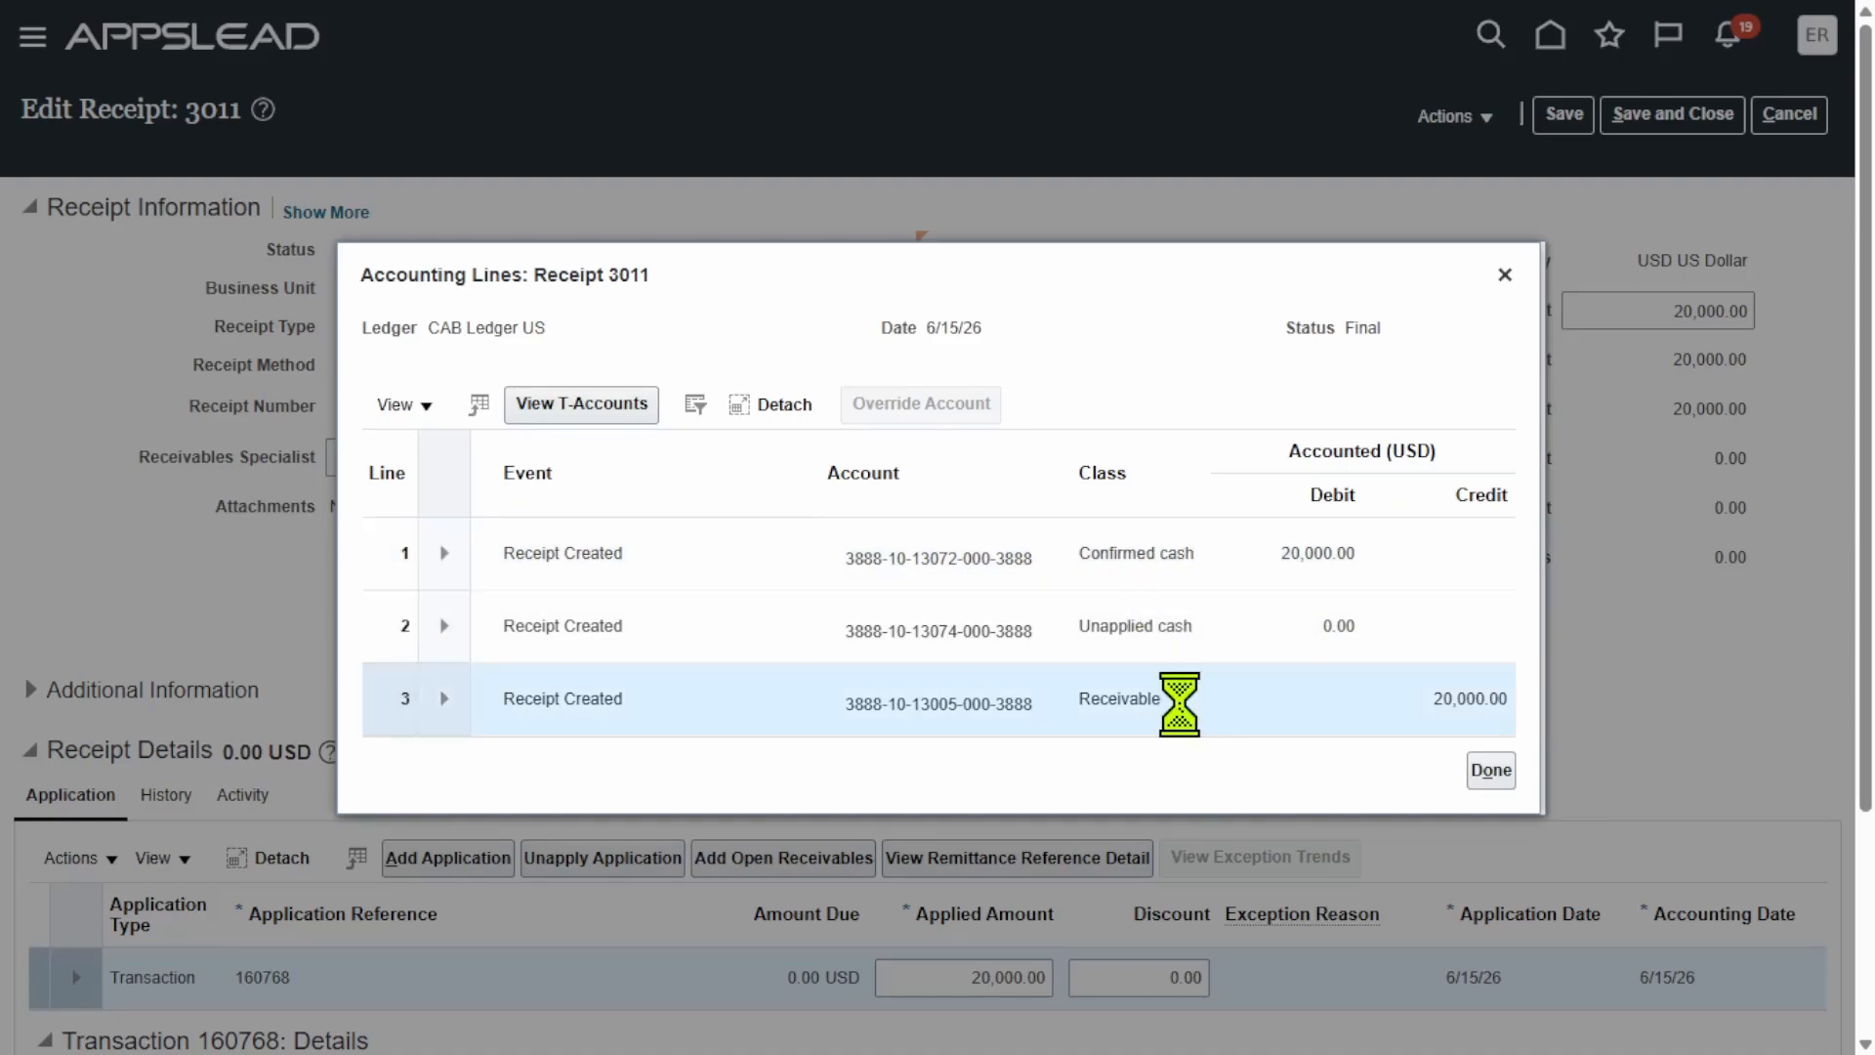
click(1491, 770)
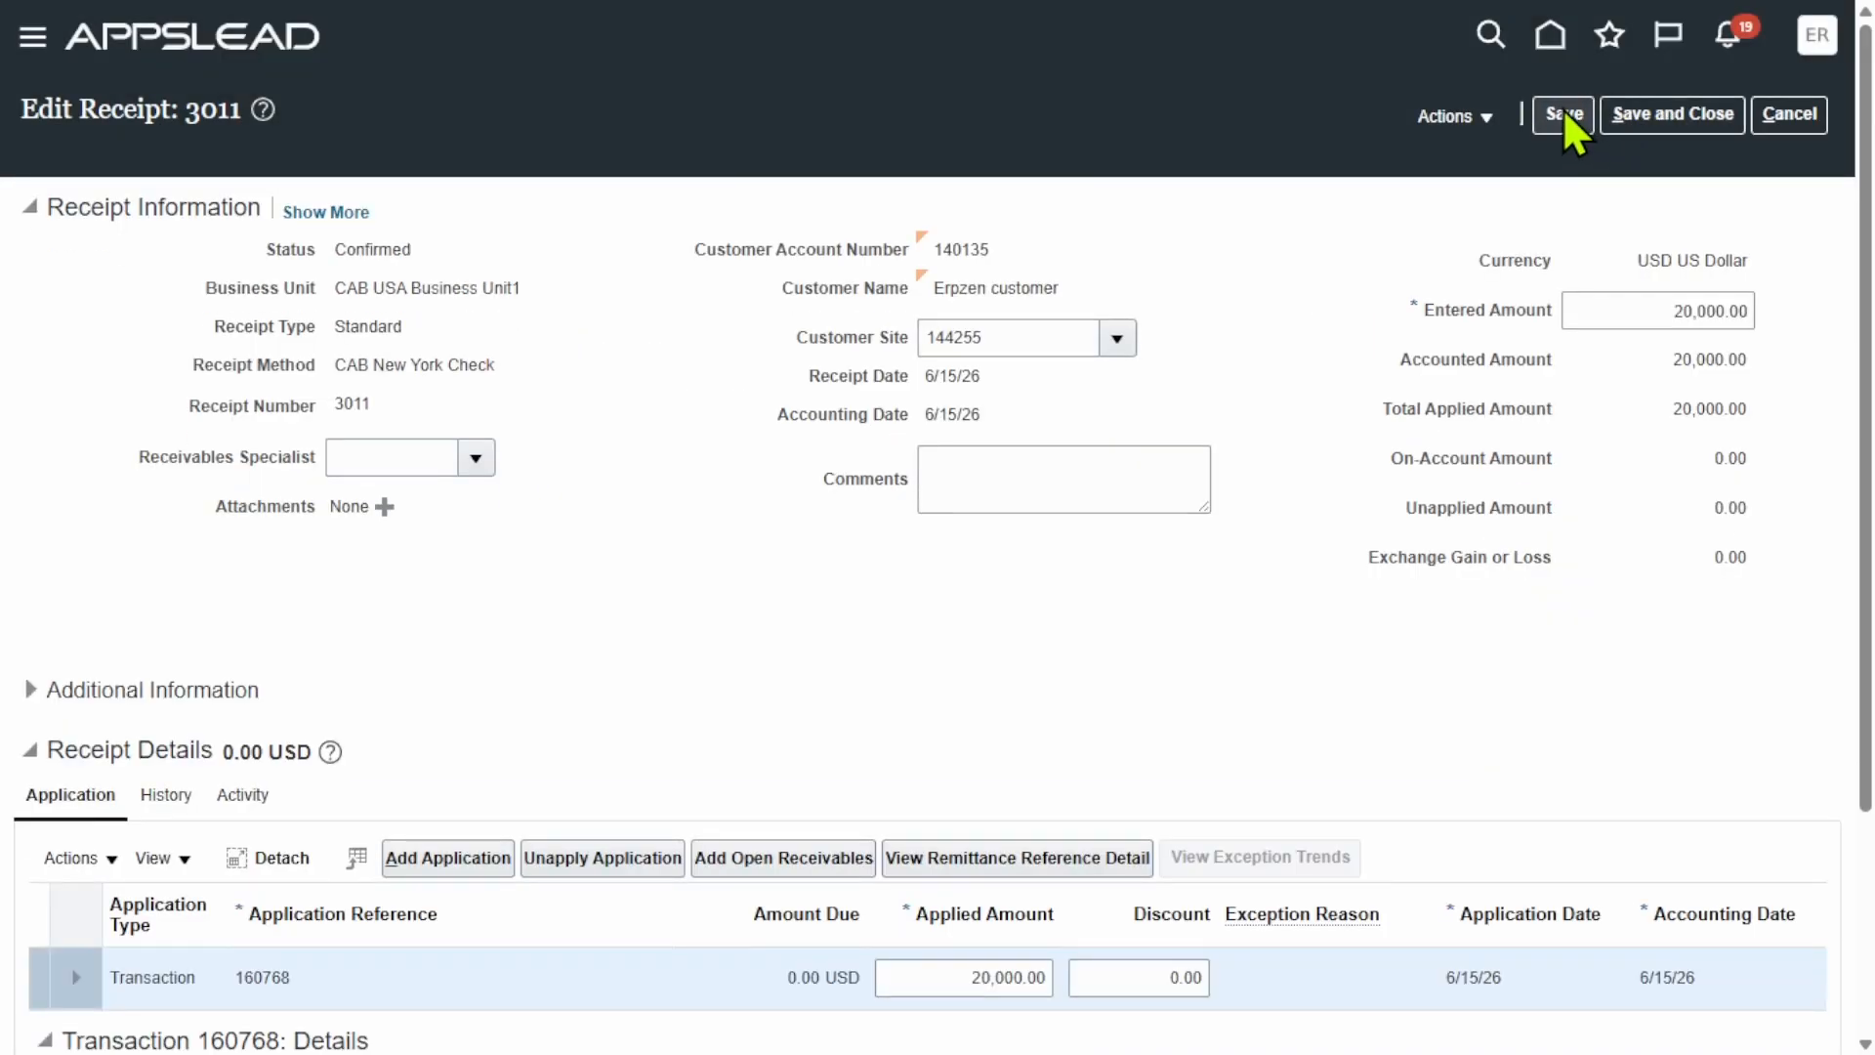
click(1566, 115)
click(1679, 117)
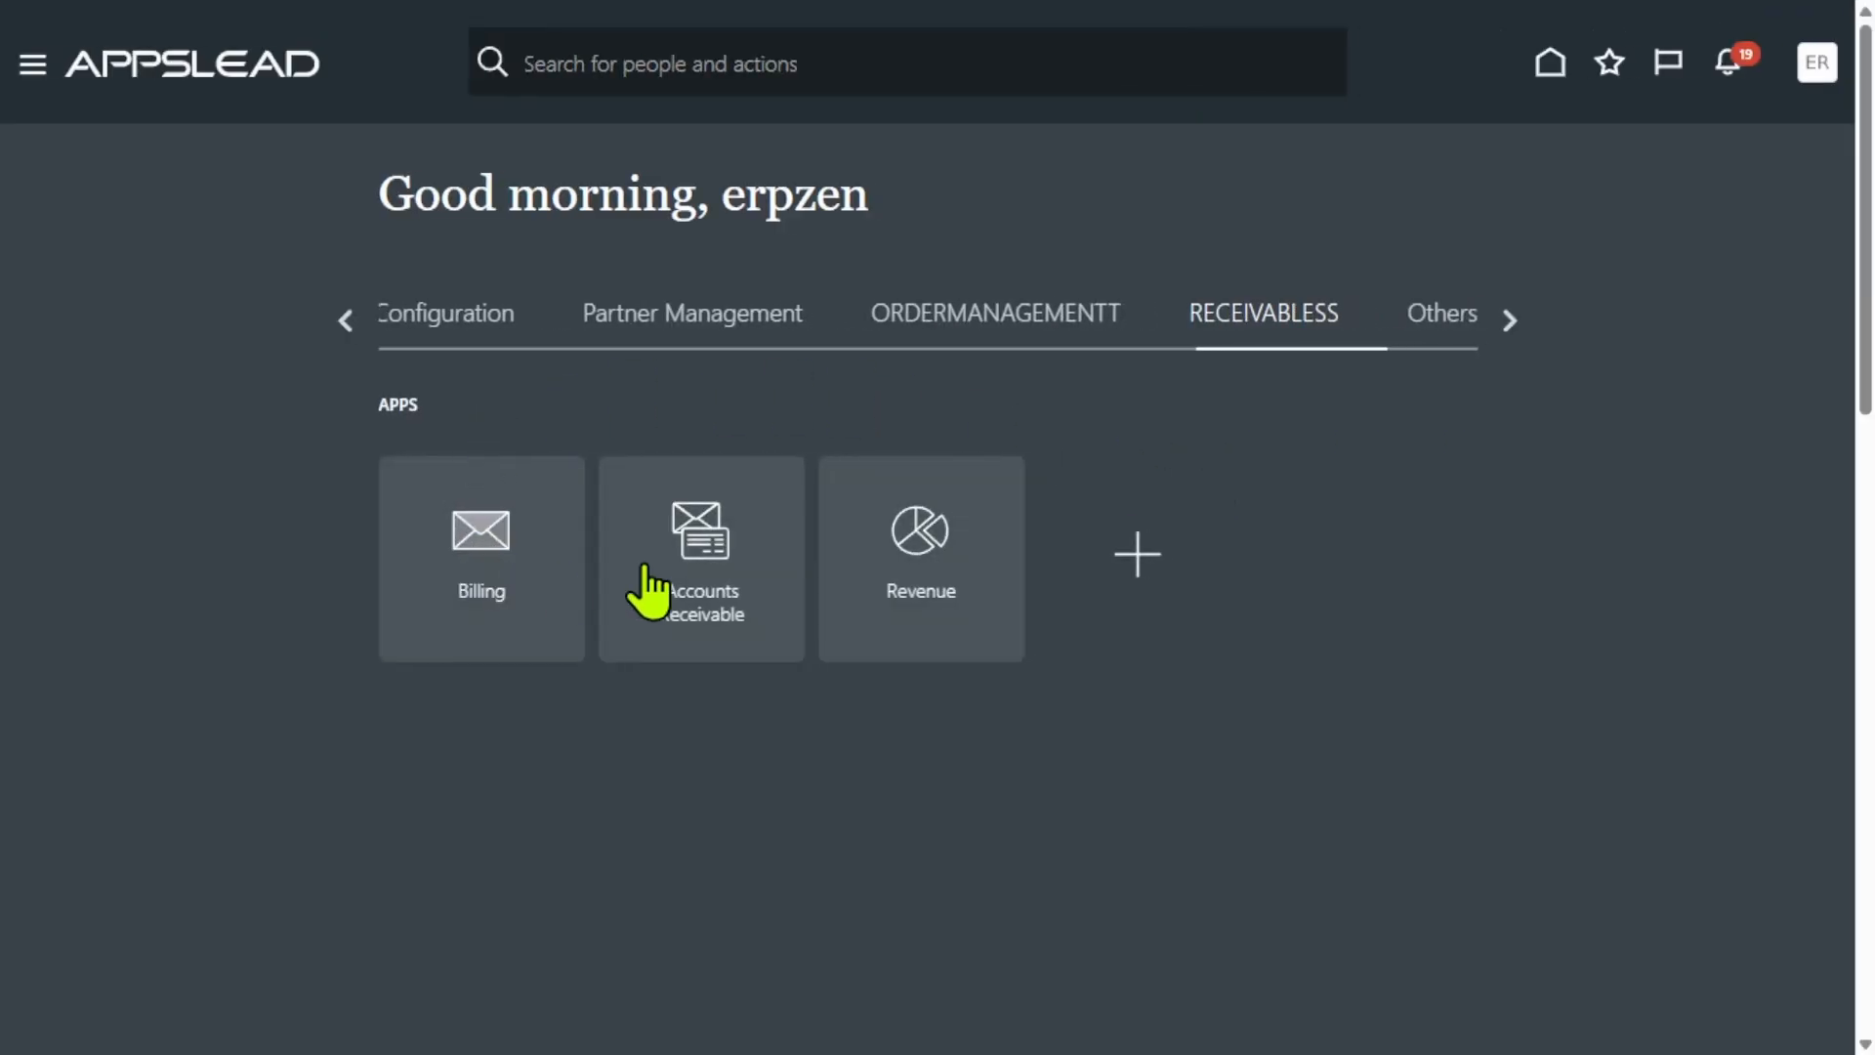
Step: Search Billing's transactions for the date 6/15/26 and open the 20,000.00 USD invoice for Erpzen customer
click(485, 541)
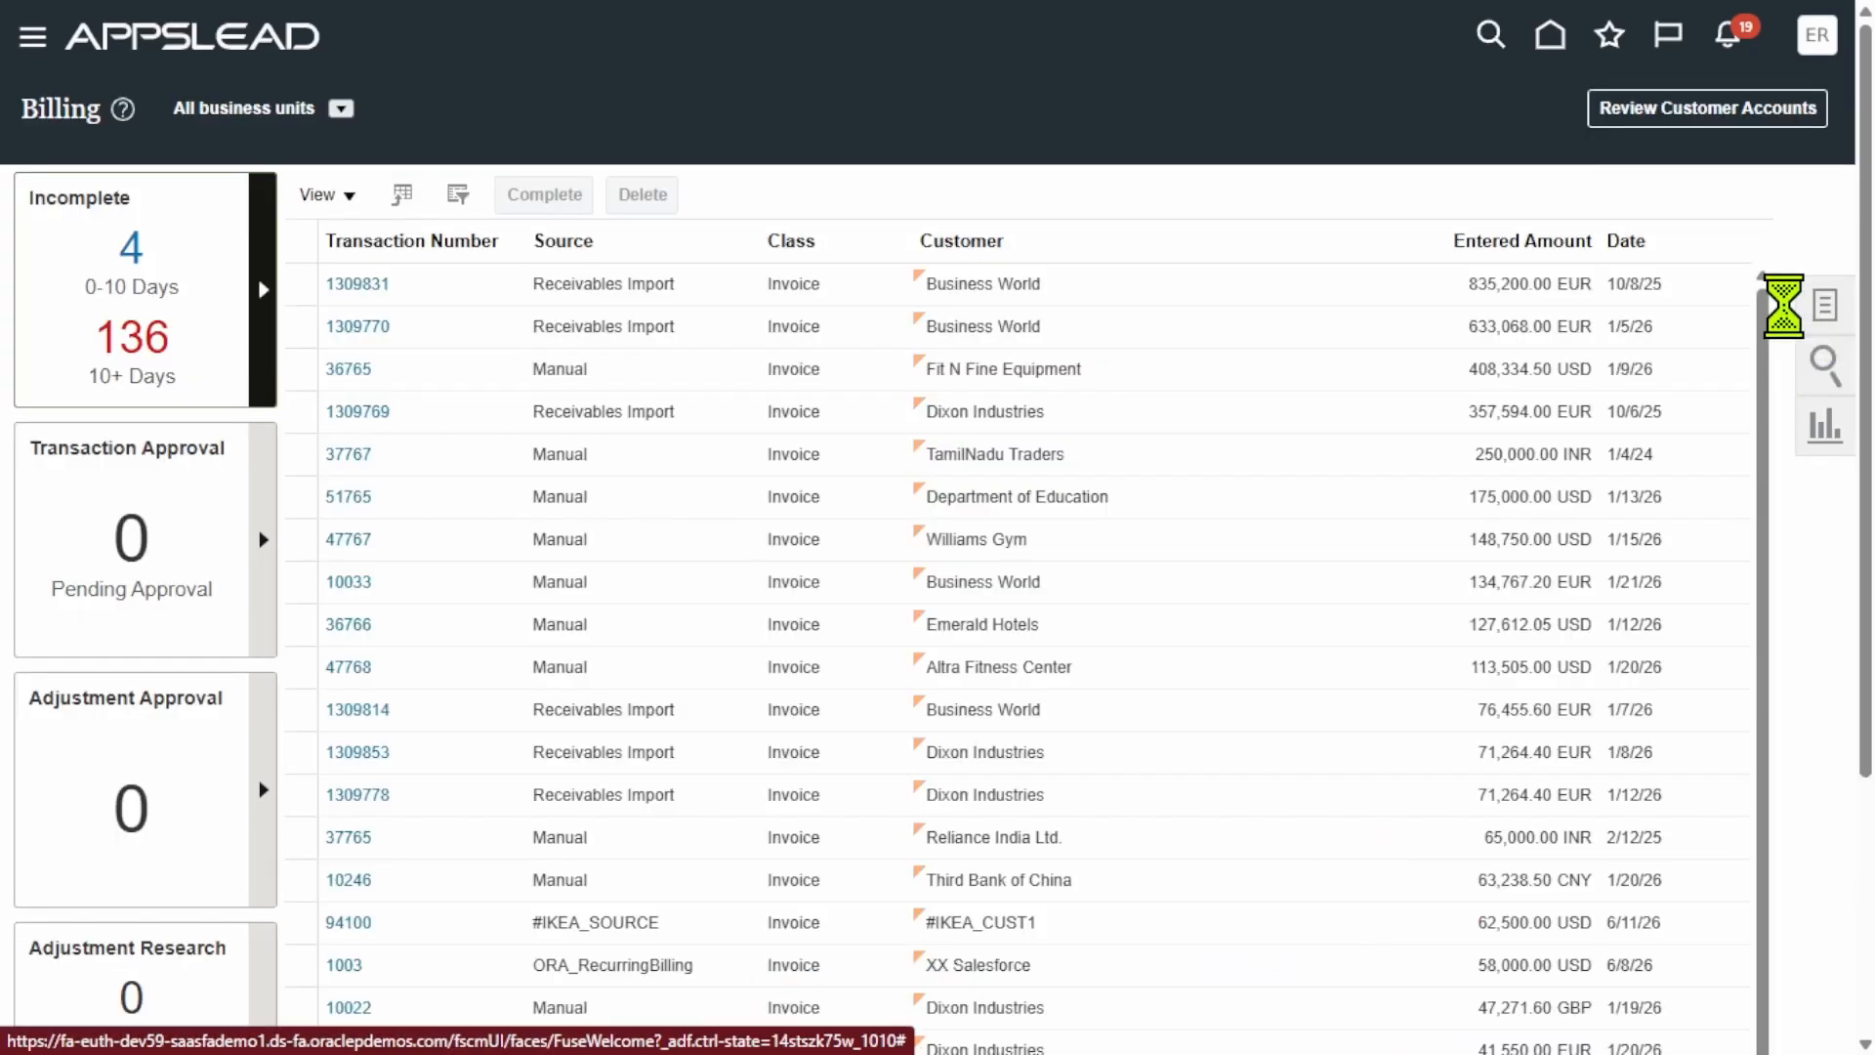
click(1824, 305)
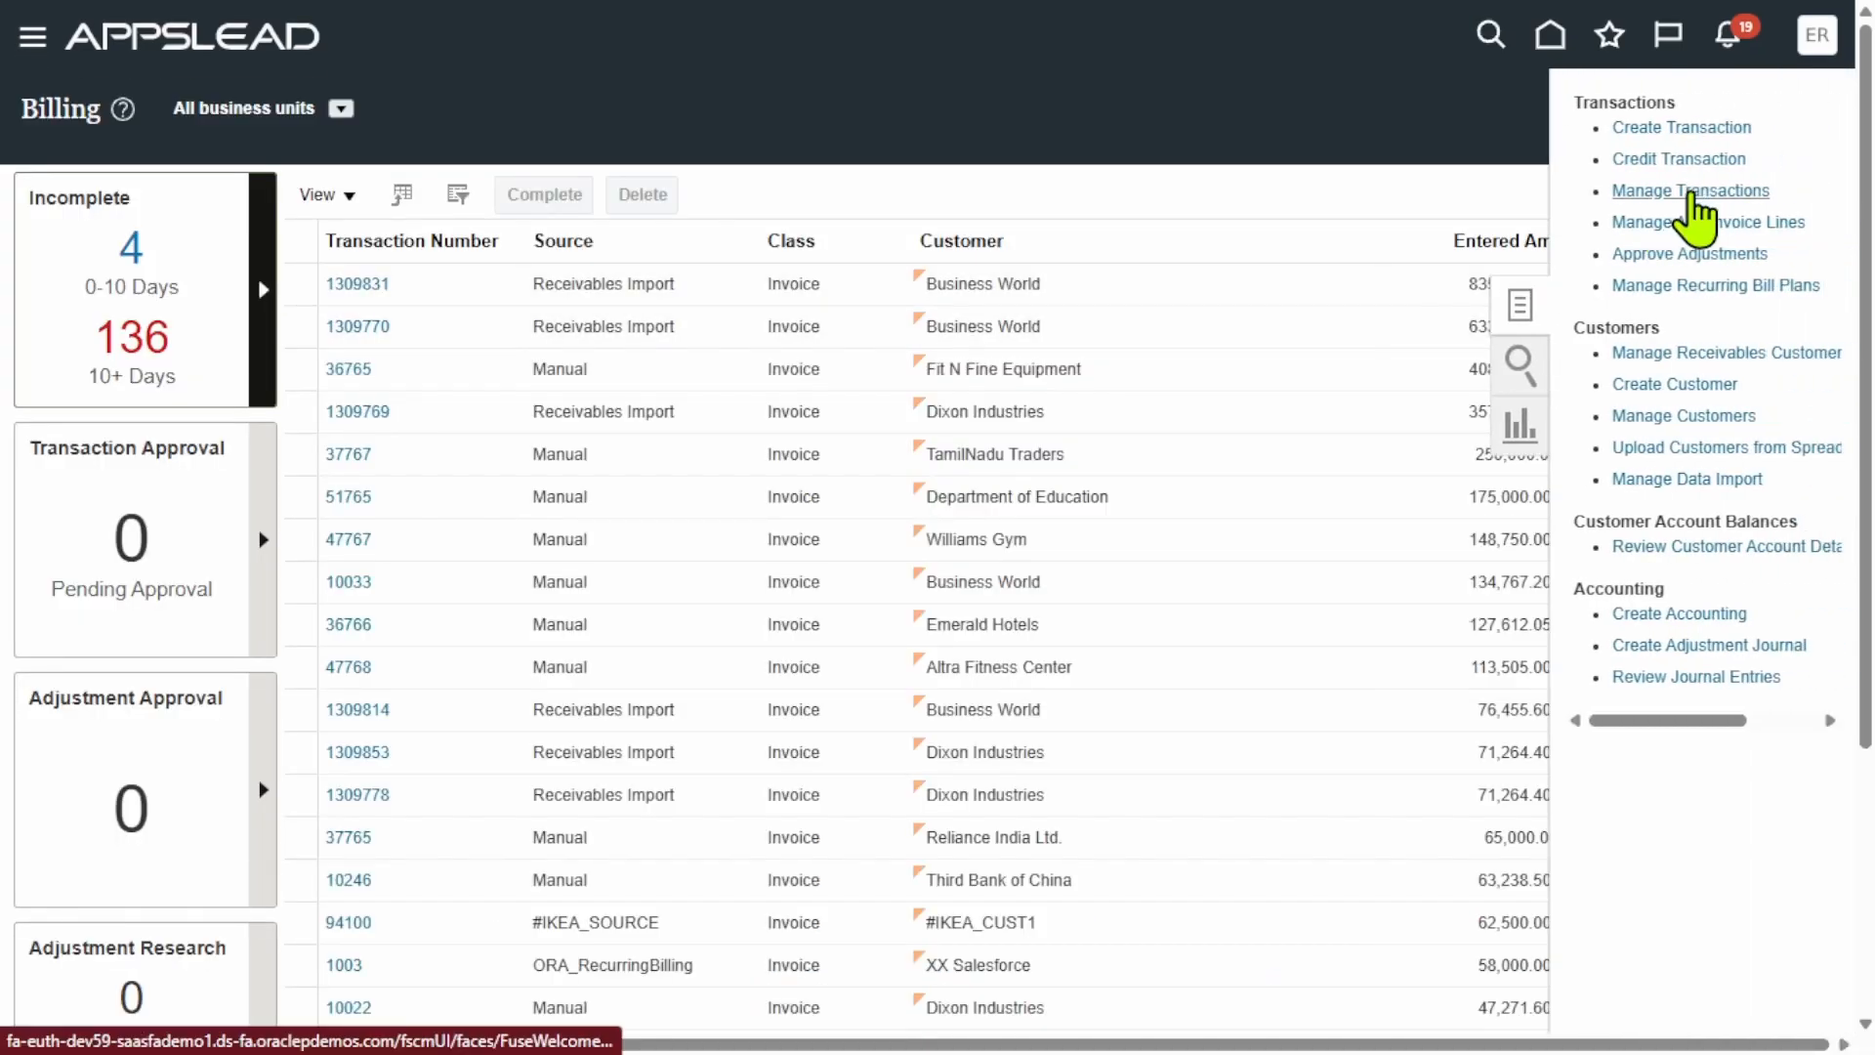
click(1693, 192)
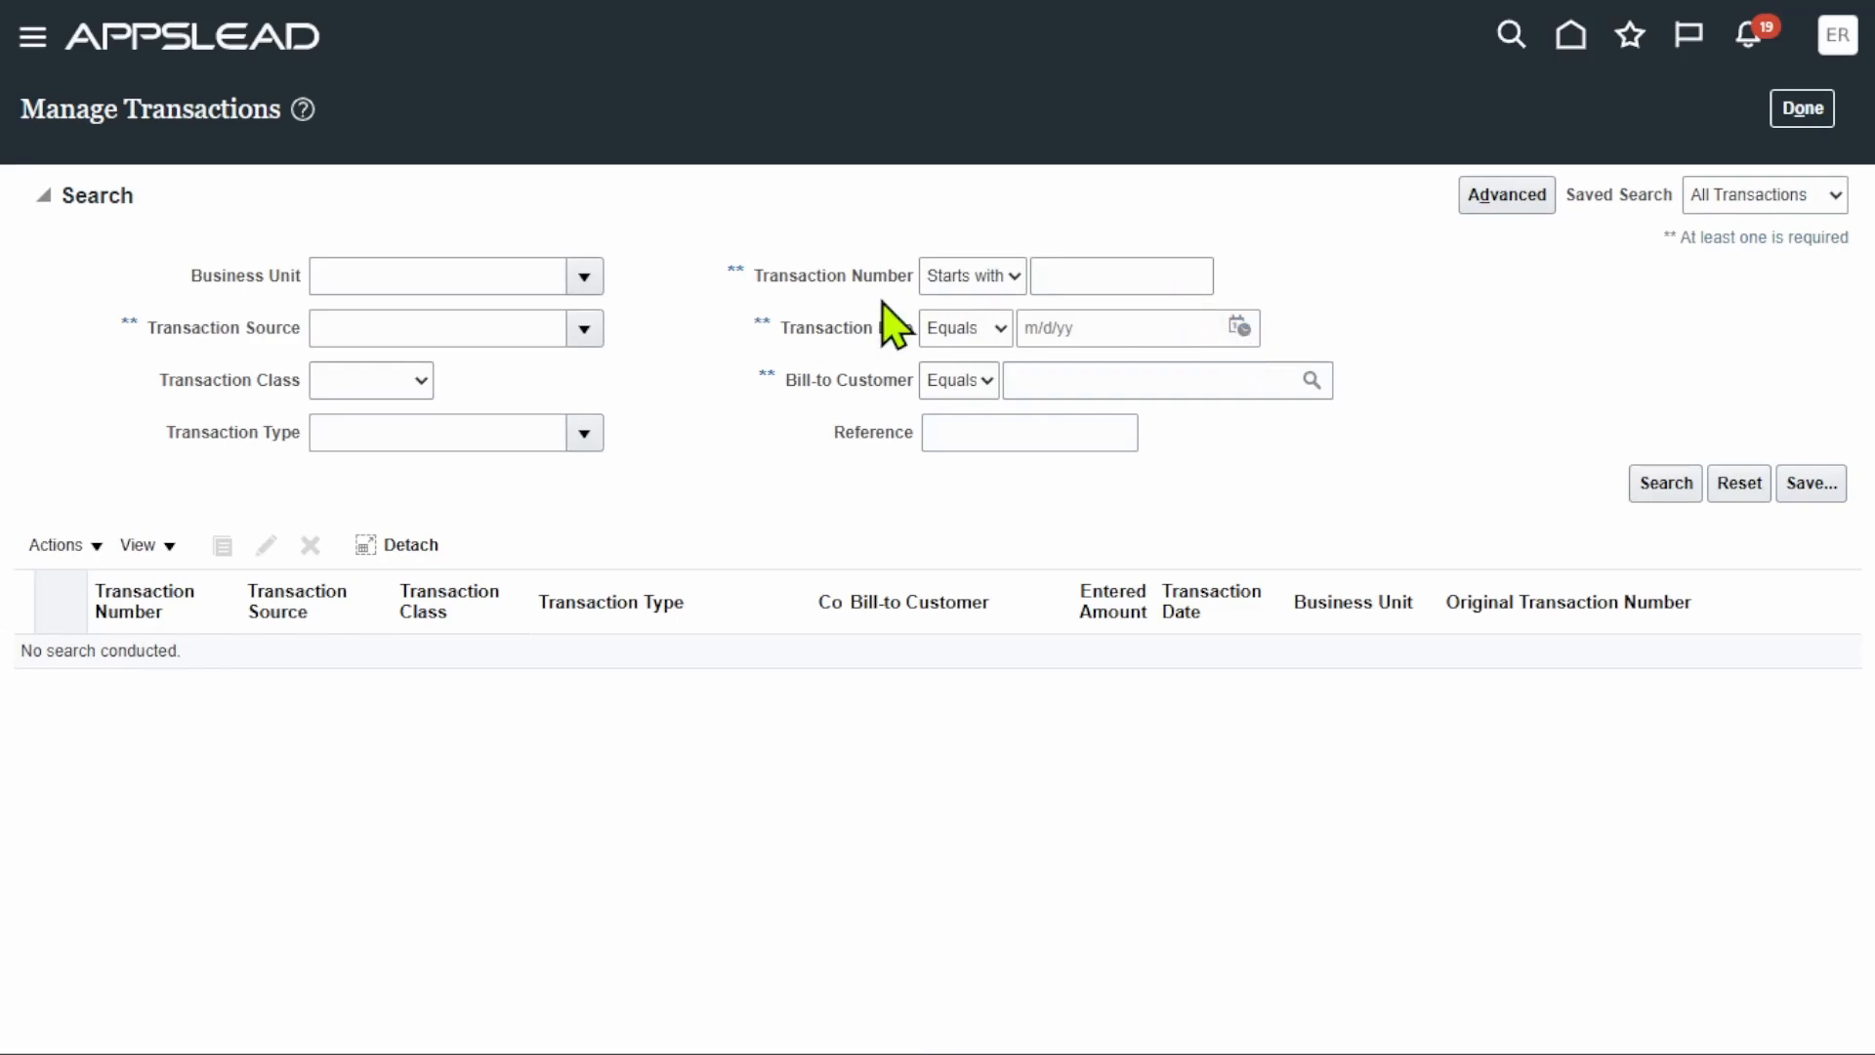
click(1237, 327)
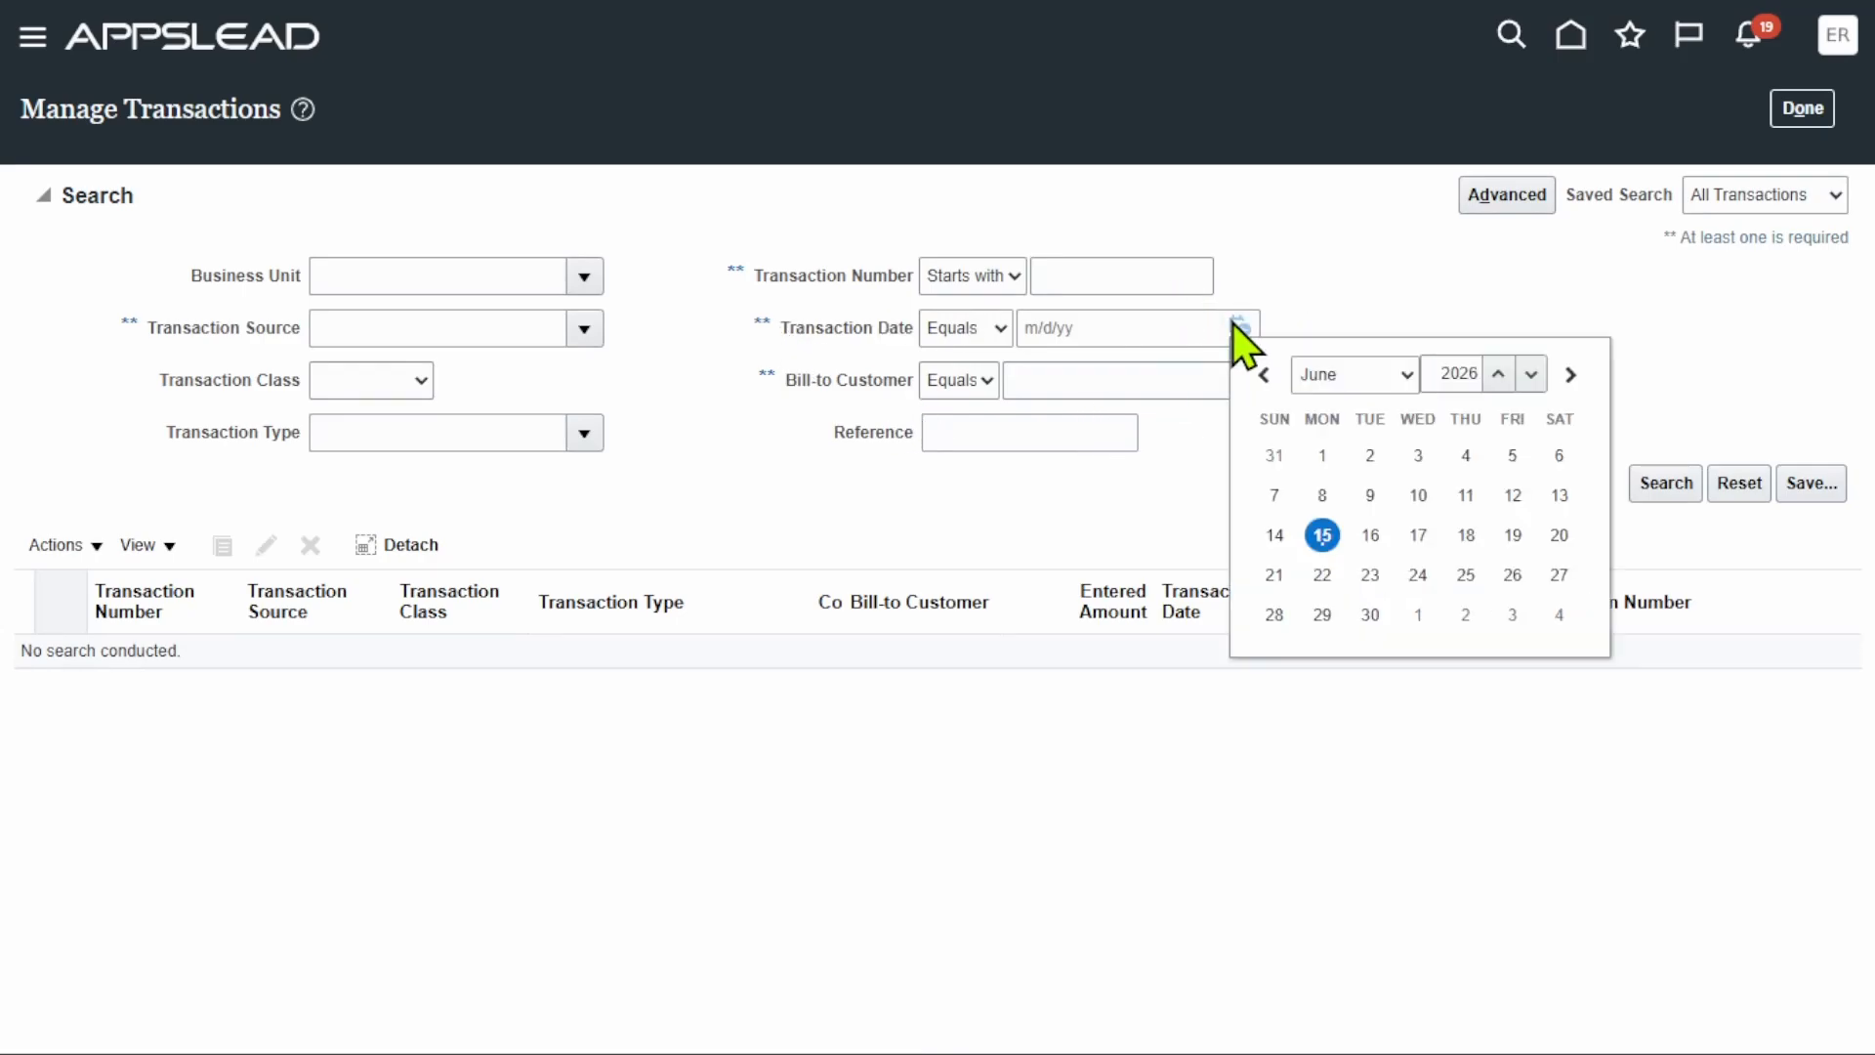
click(1322, 535)
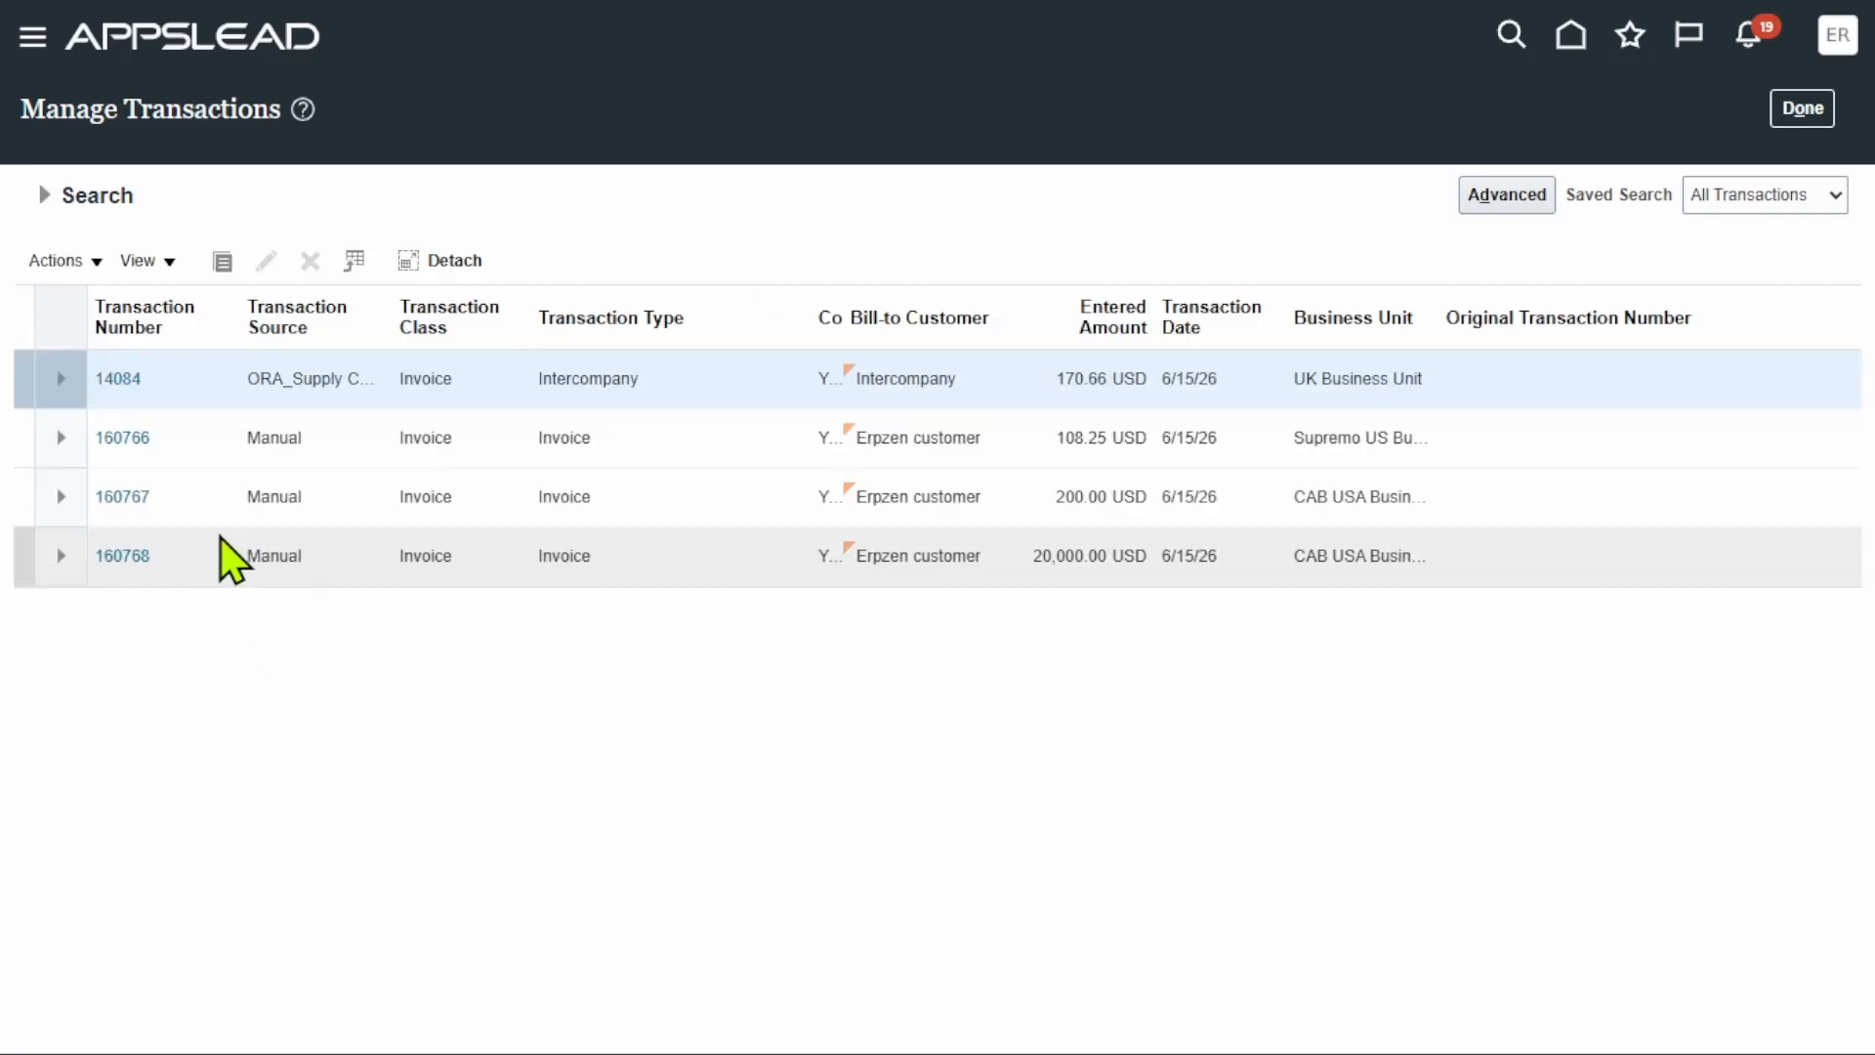
click(219, 560)
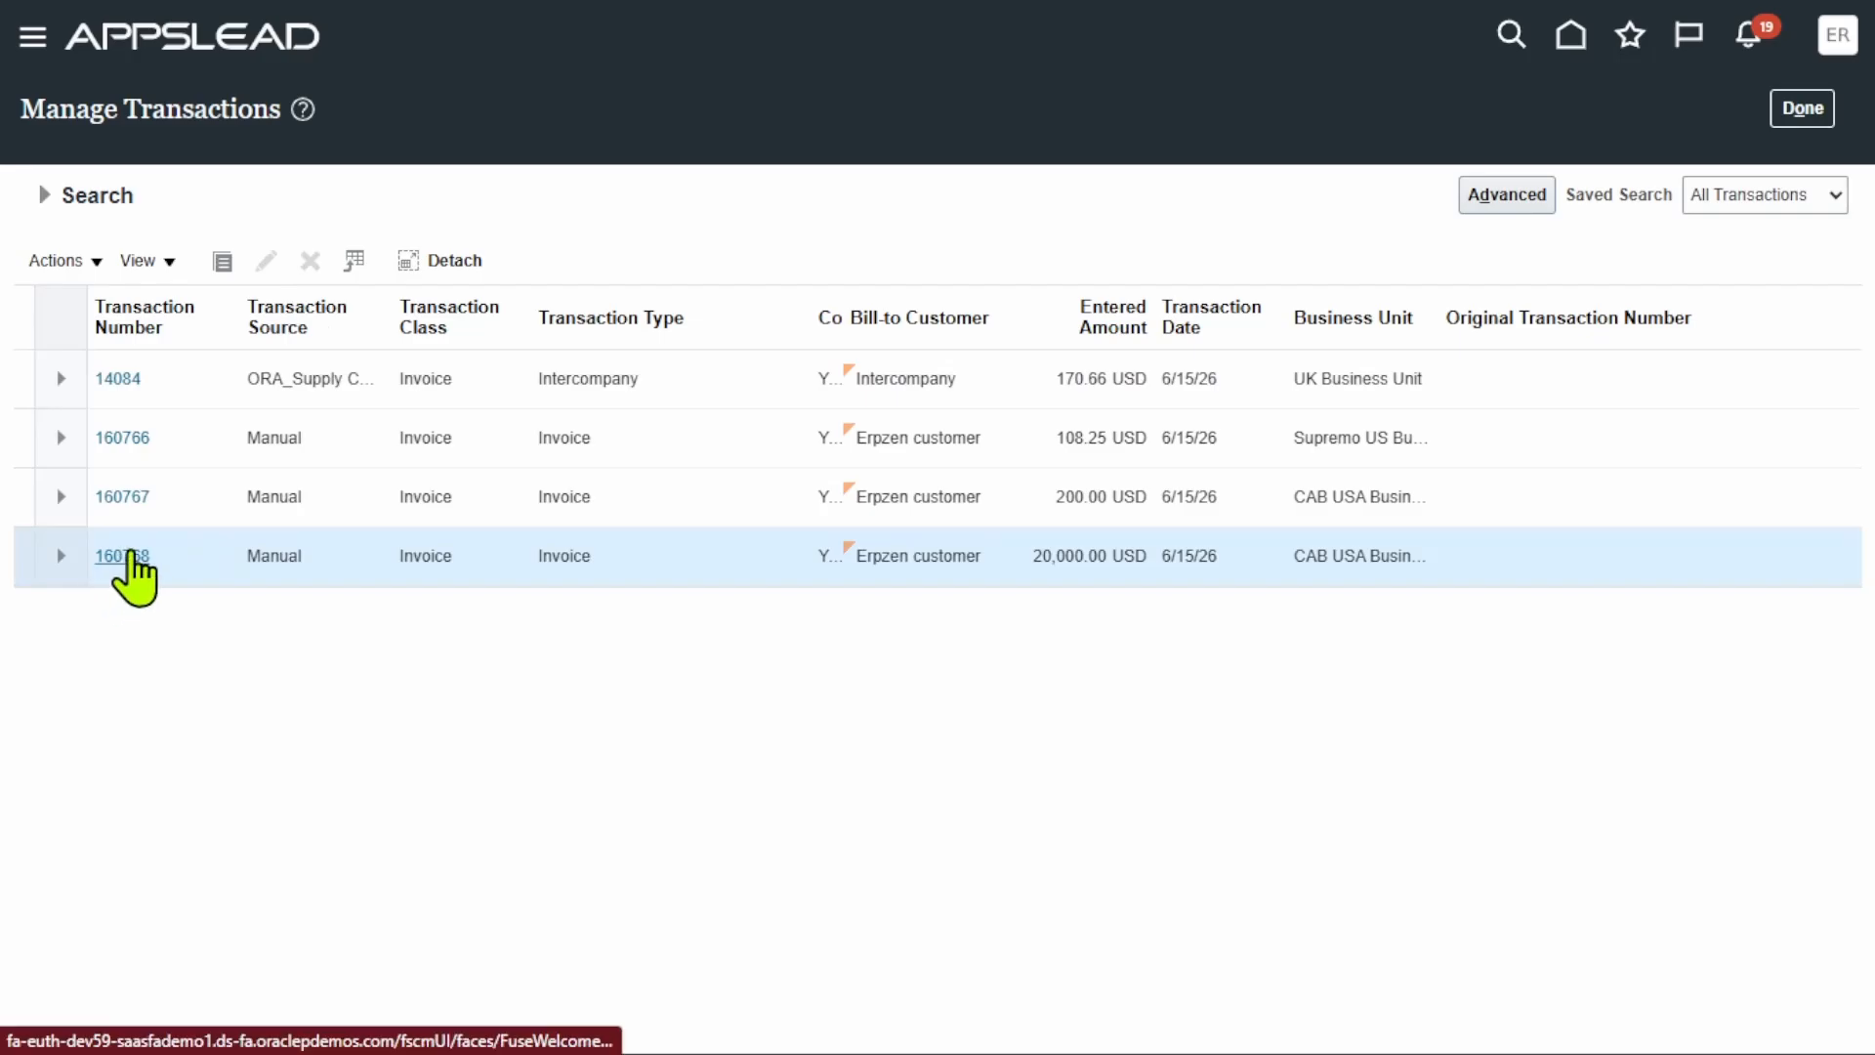
click(130, 554)
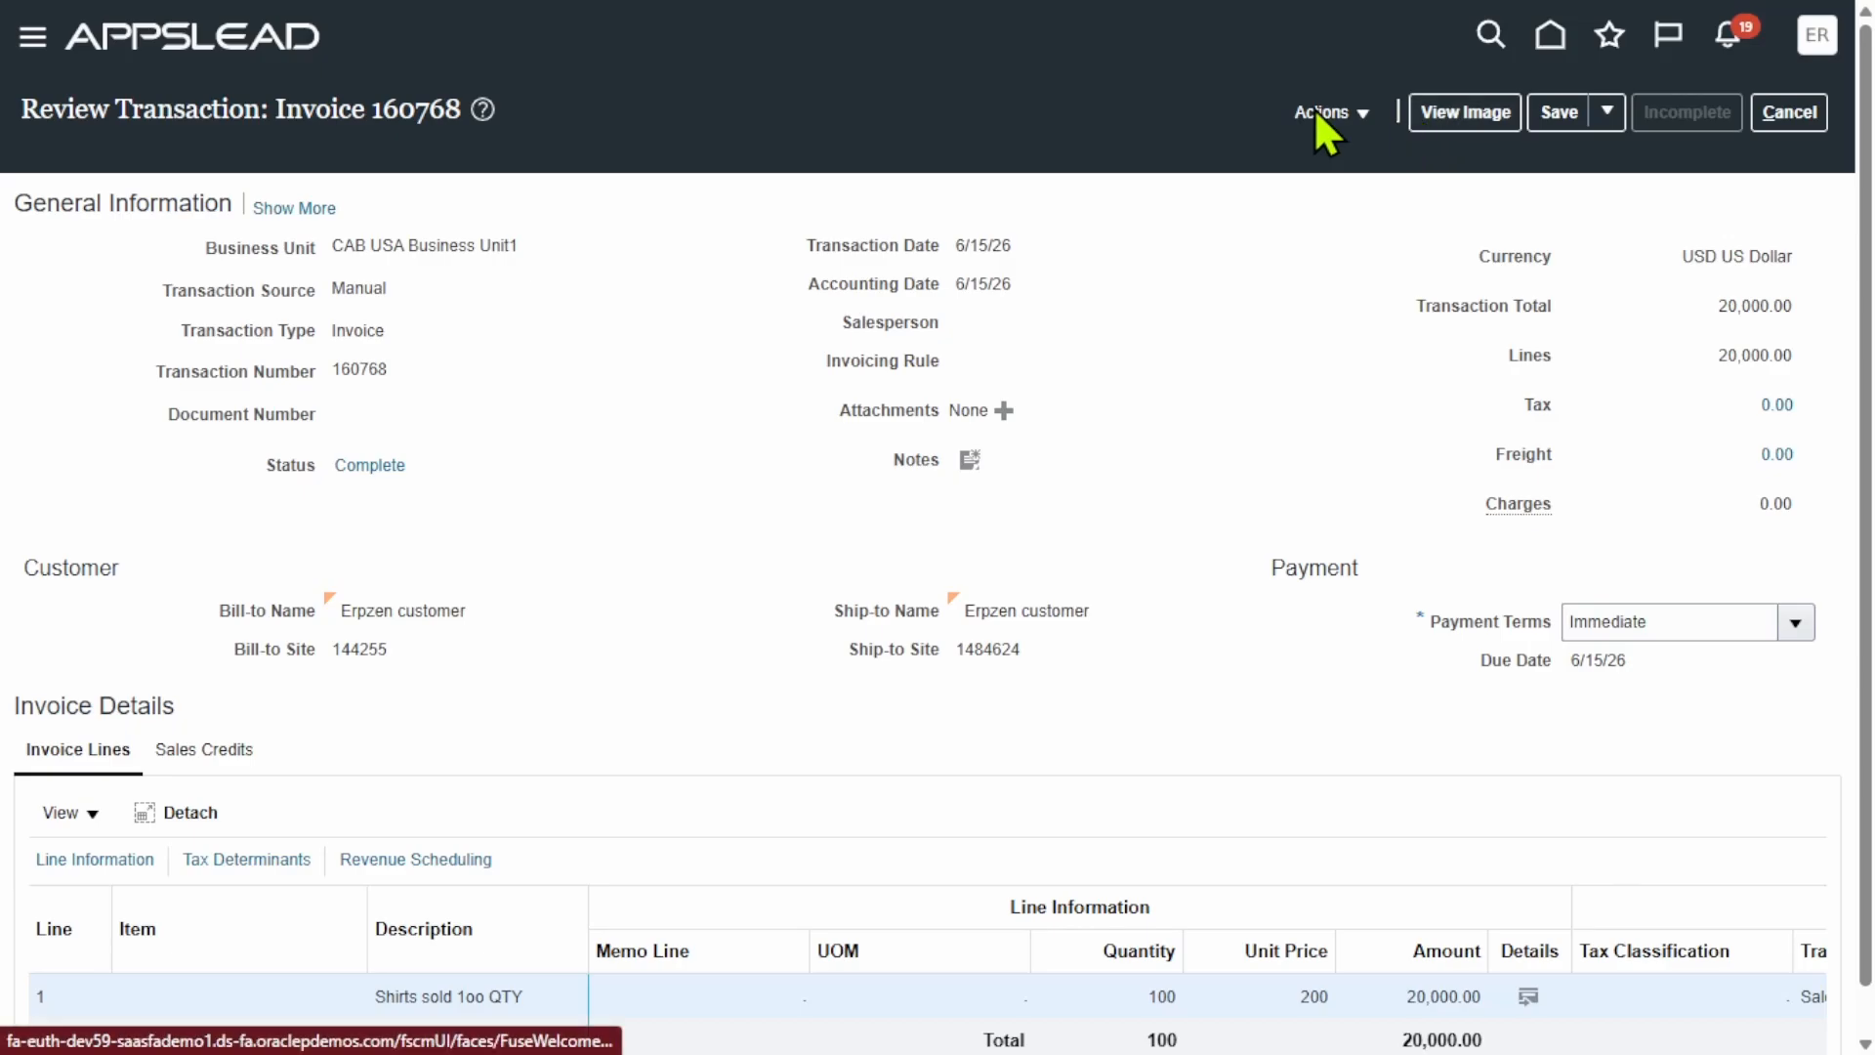
Step: Review the invoice's transaction activities, checking the applied payment's number, class, amount and date
click(1318, 111)
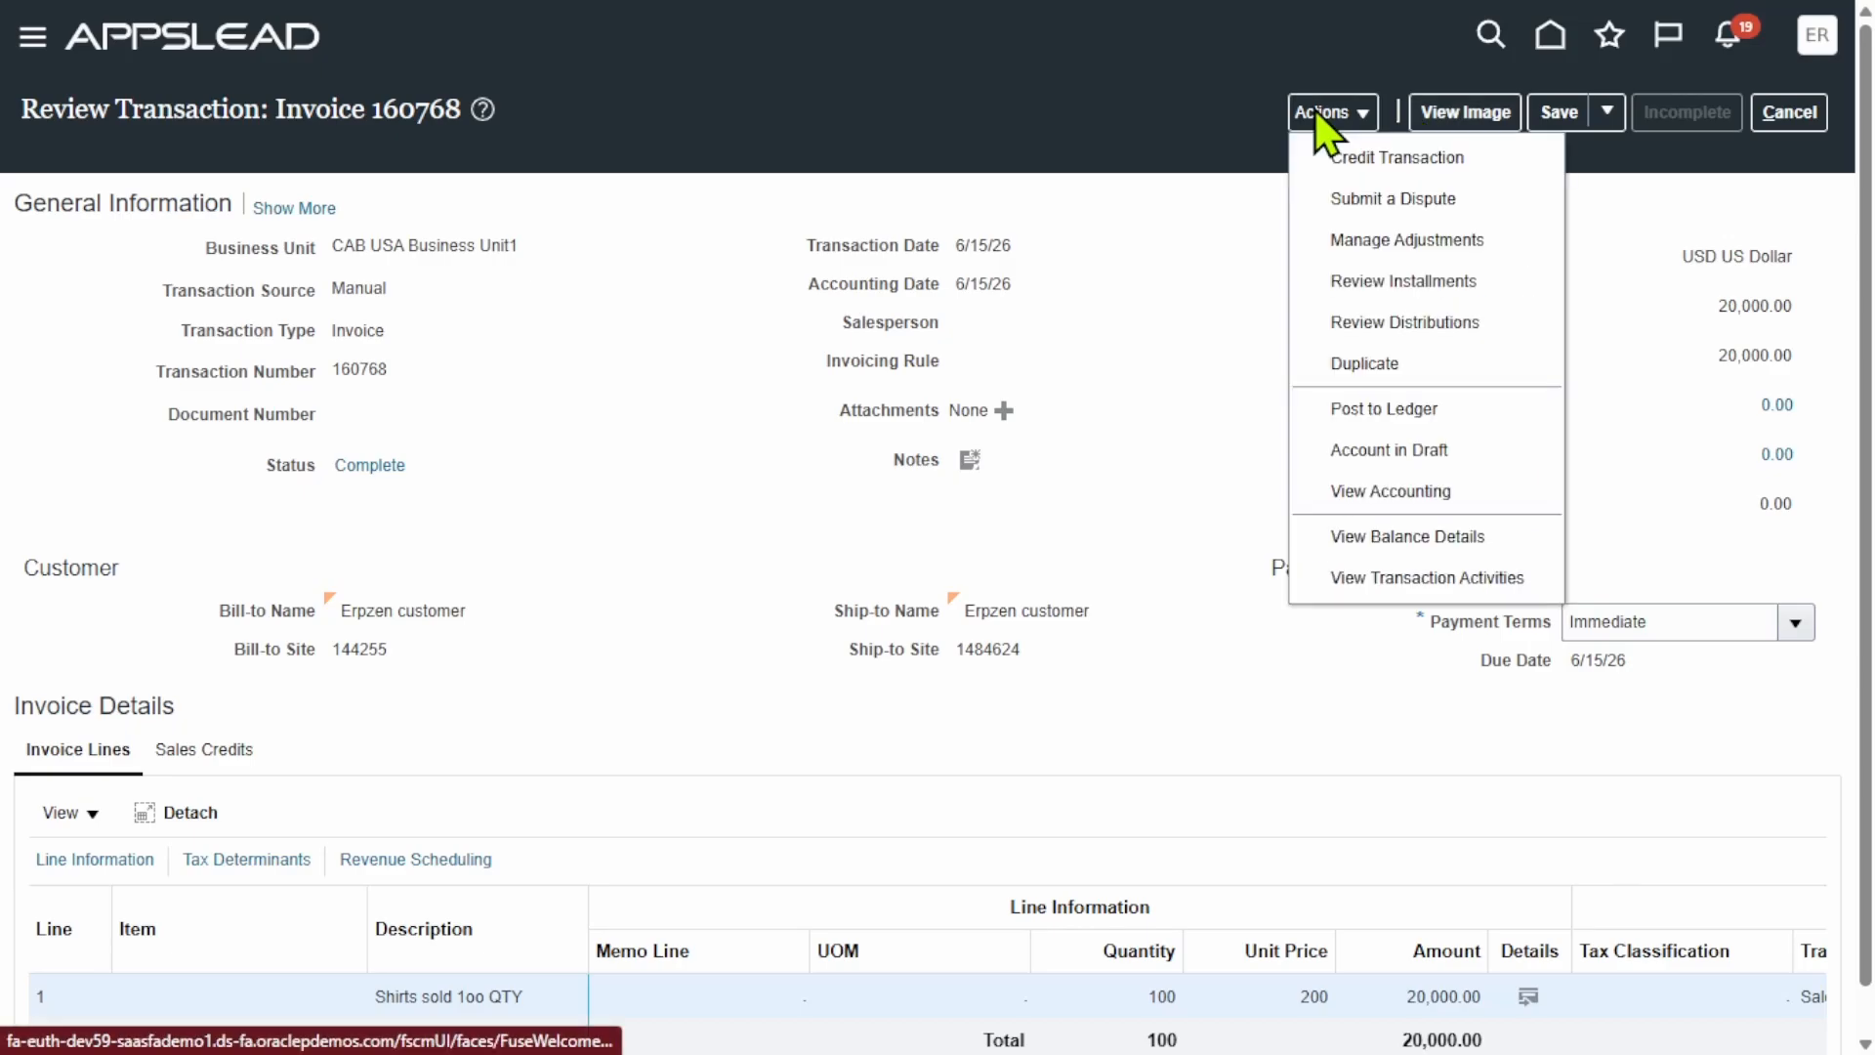
click(1465, 581)
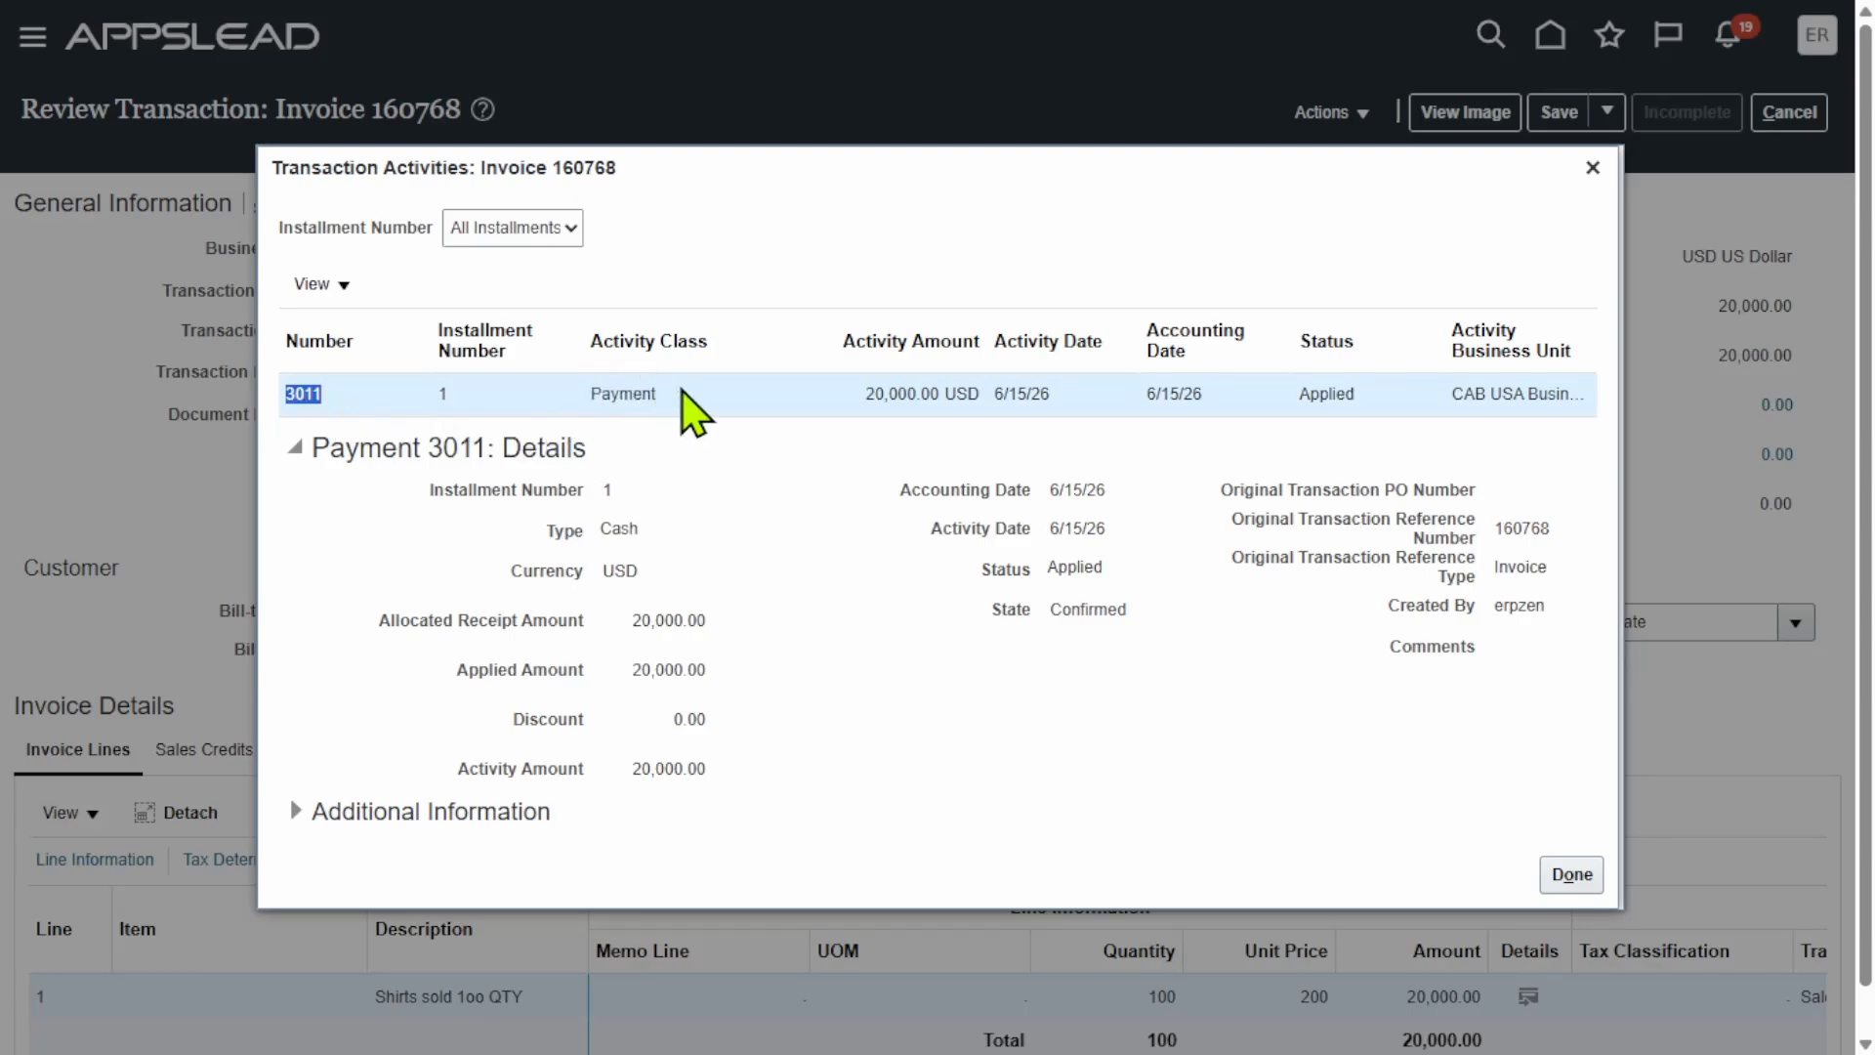
drag(683, 390, 591, 396)
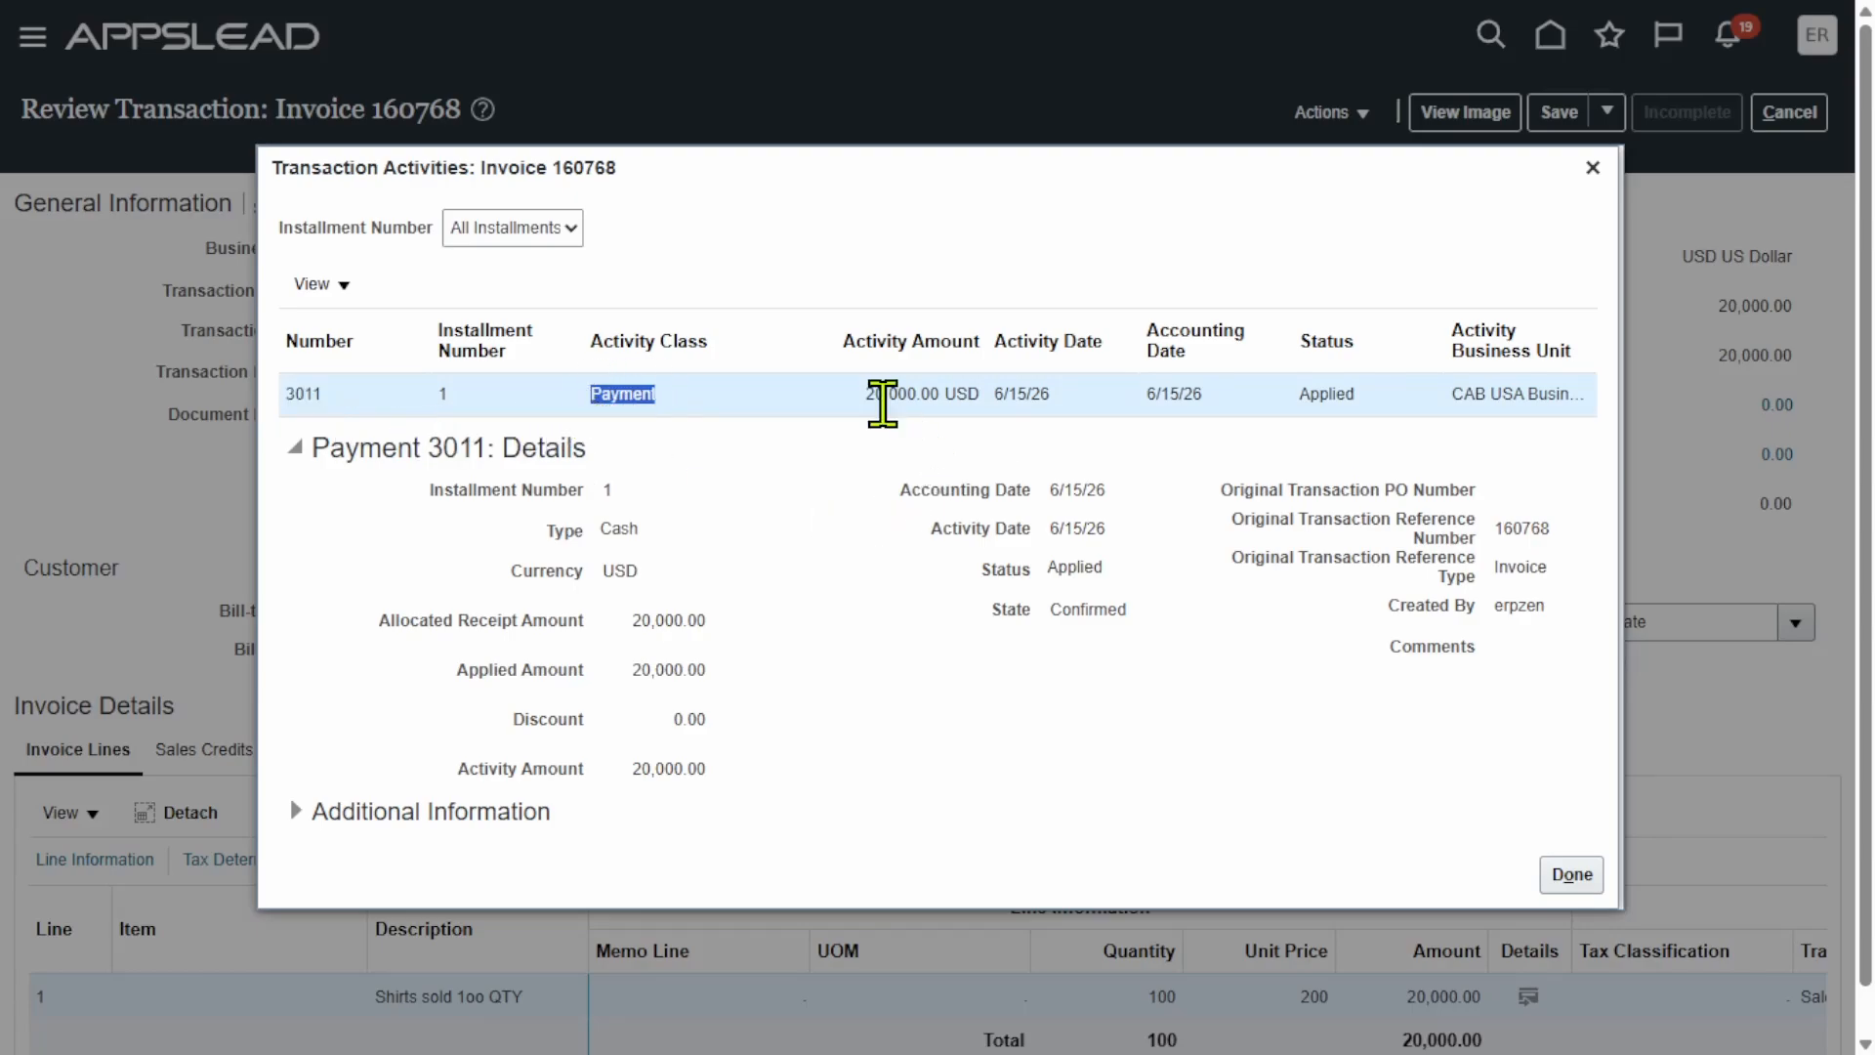
drag(882, 396, 1211, 415)
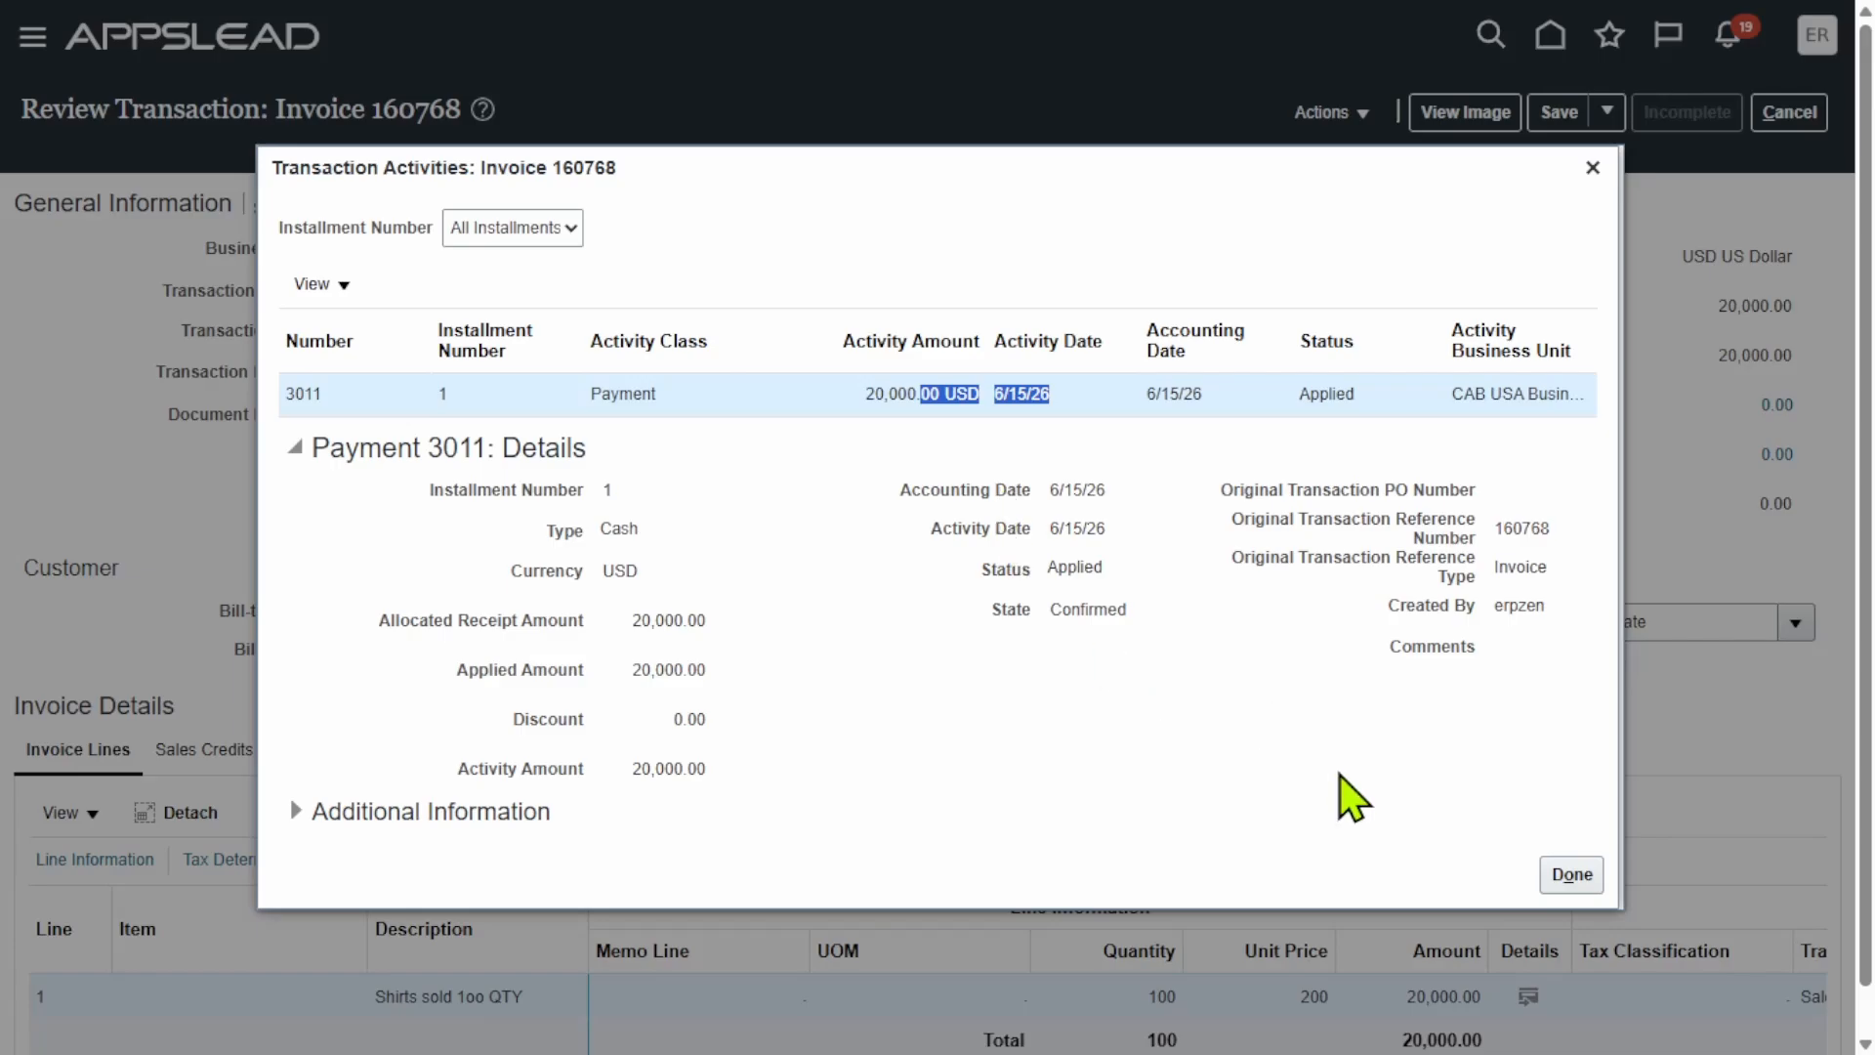
click(1582, 875)
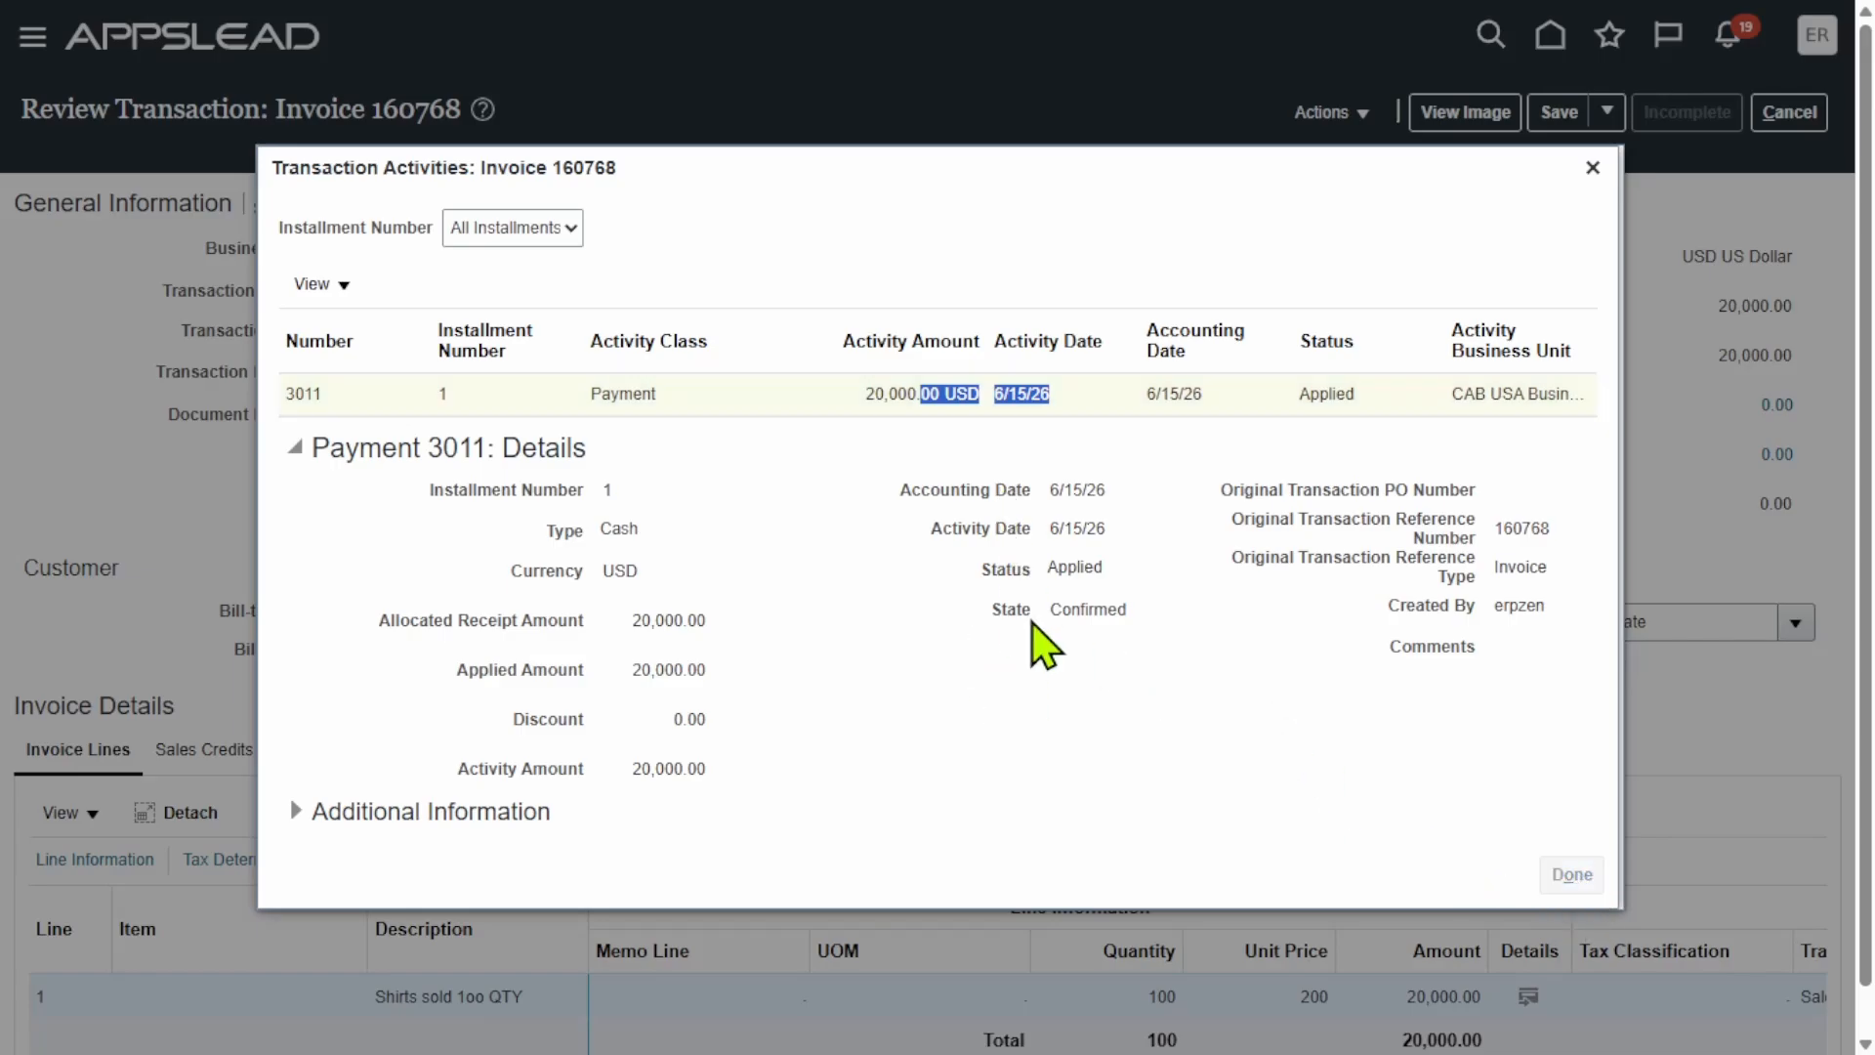
Step: Examine the invoice's balance details, comparing the original amount, the receipts and the remaining balance
scroll(1114, 679, down, 1)
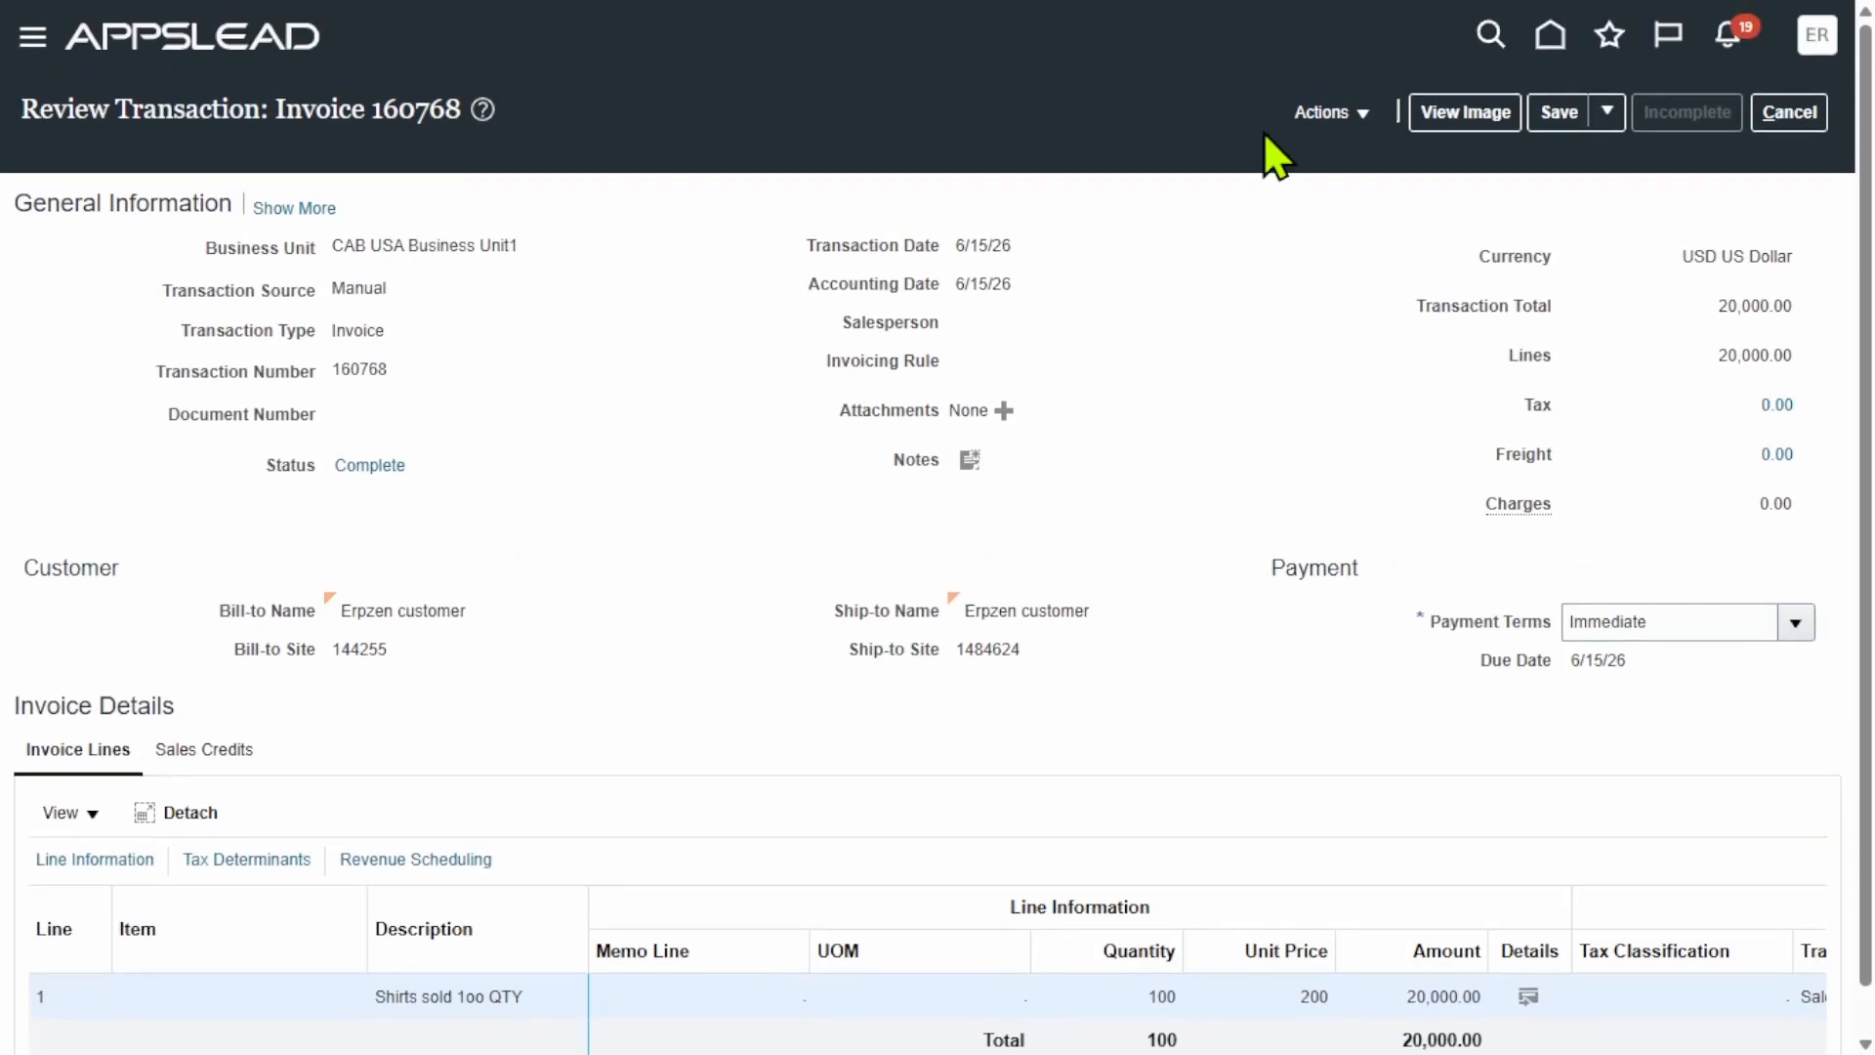
click(1346, 107)
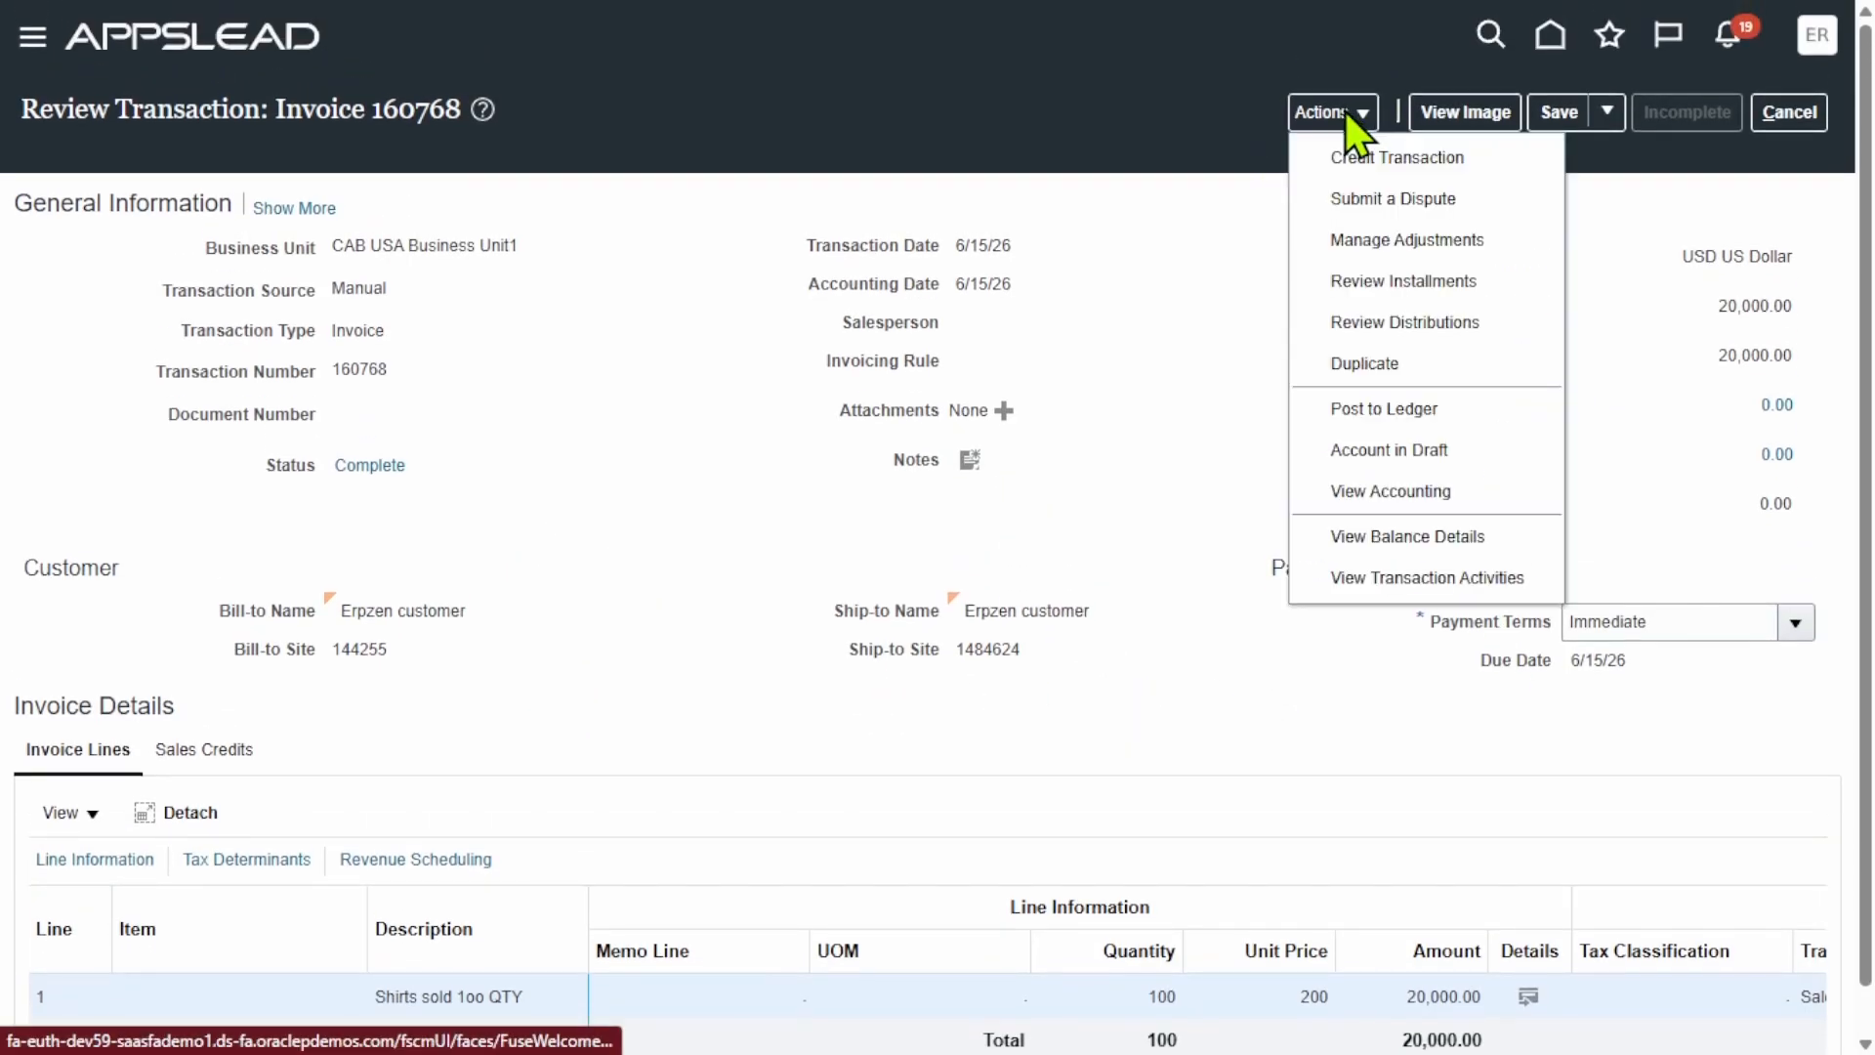
click(1407, 538)
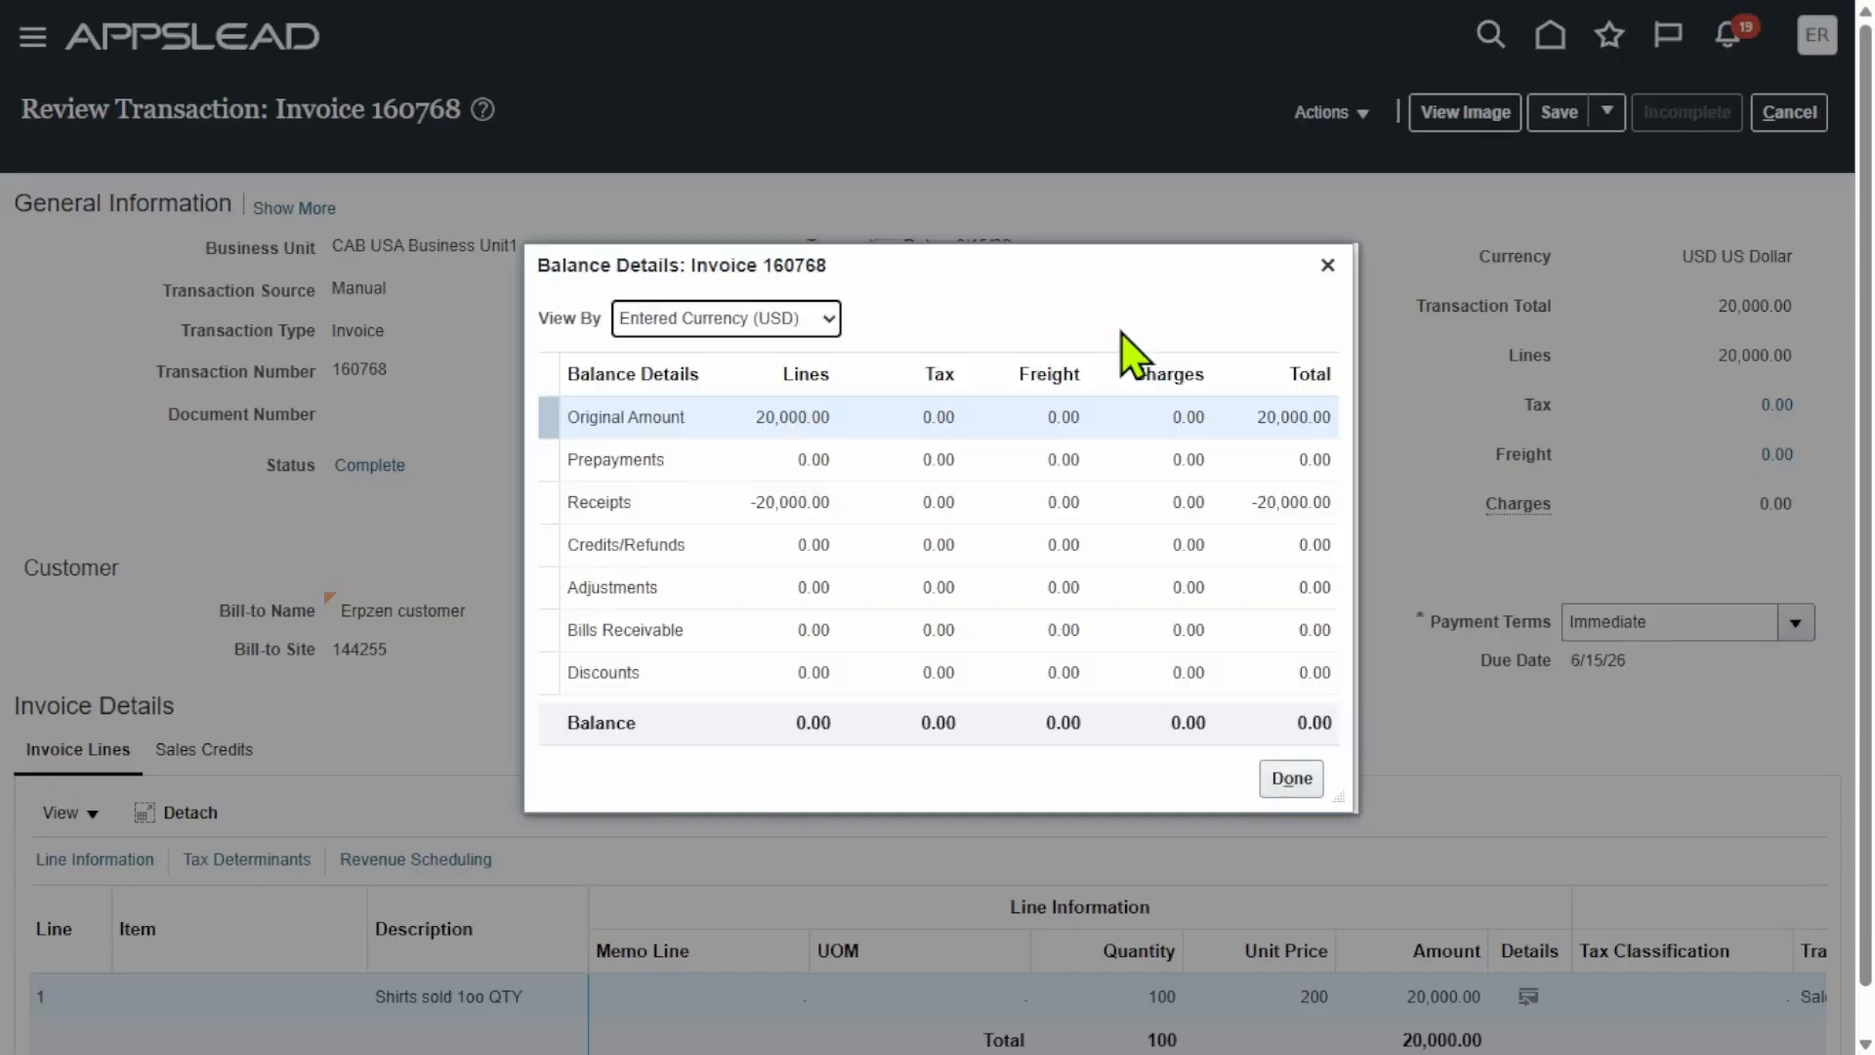
click(740, 422)
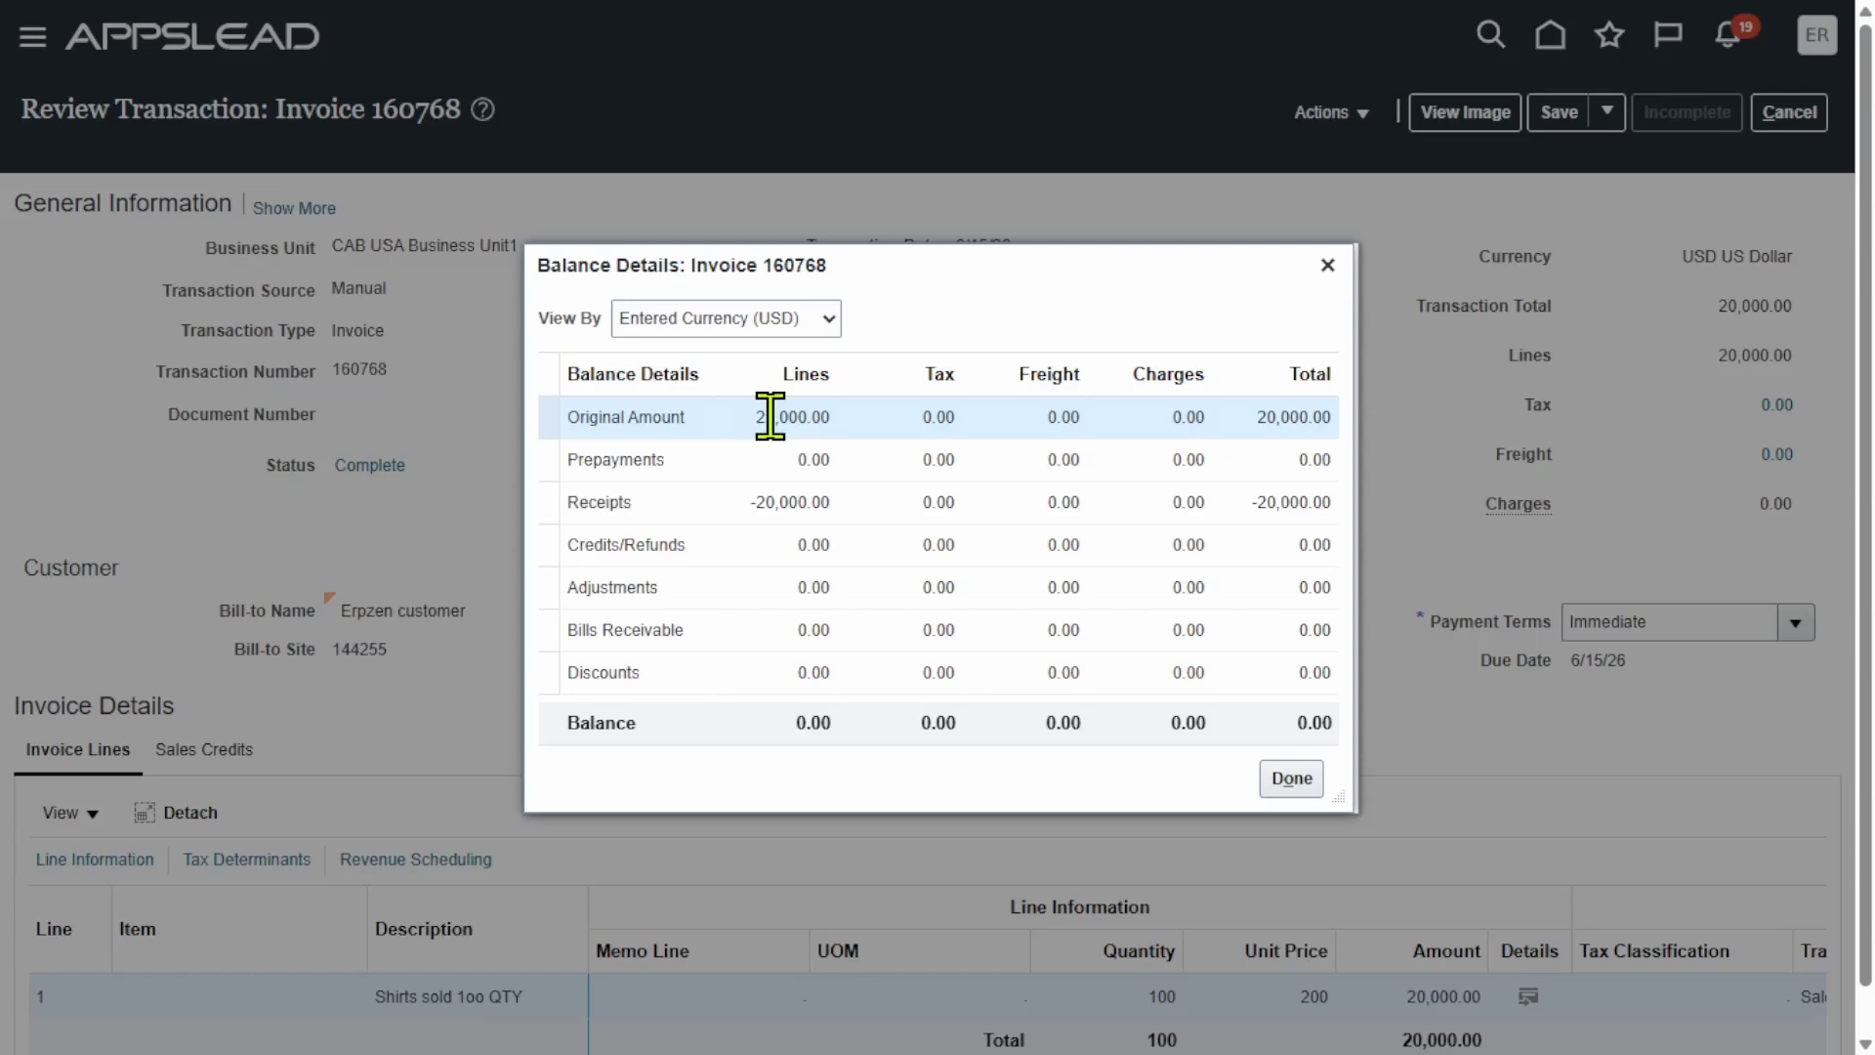
click(738, 500)
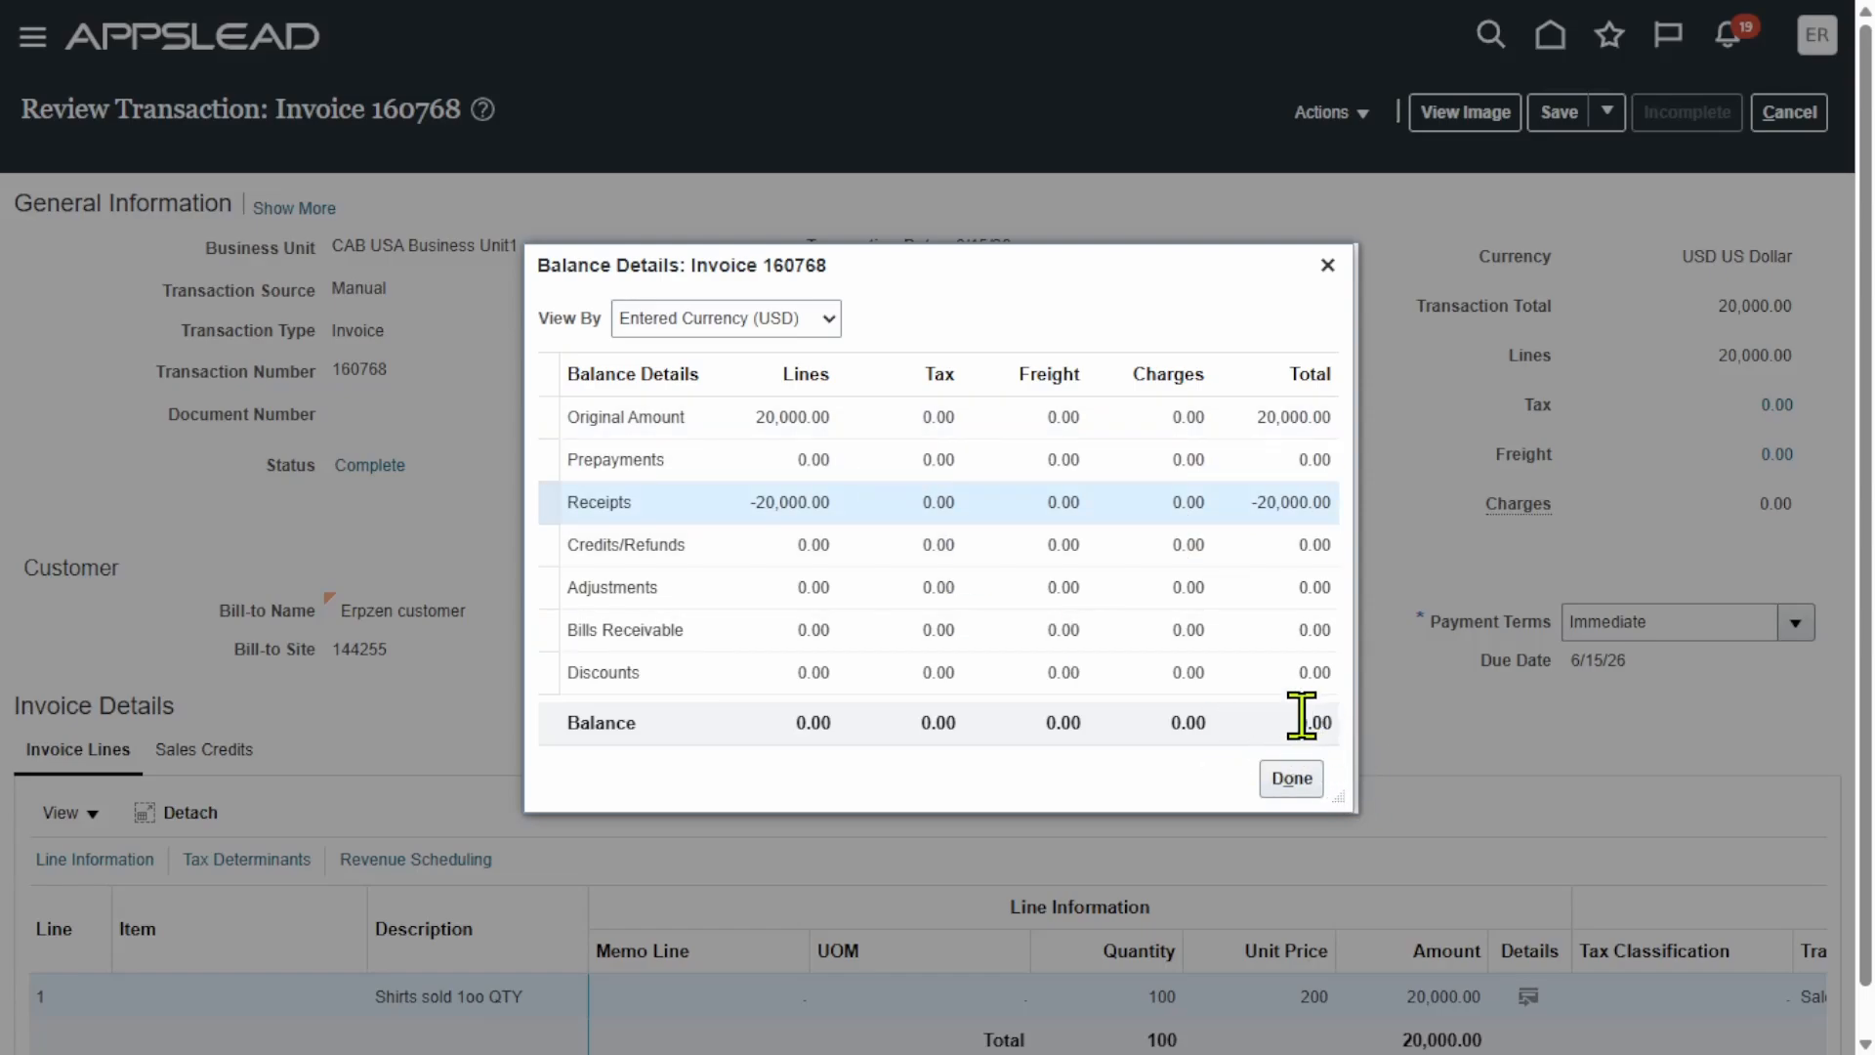
click(1297, 776)
Step: Save and close the invoice, acknowledge the save message, and return to the home page
click(1605, 112)
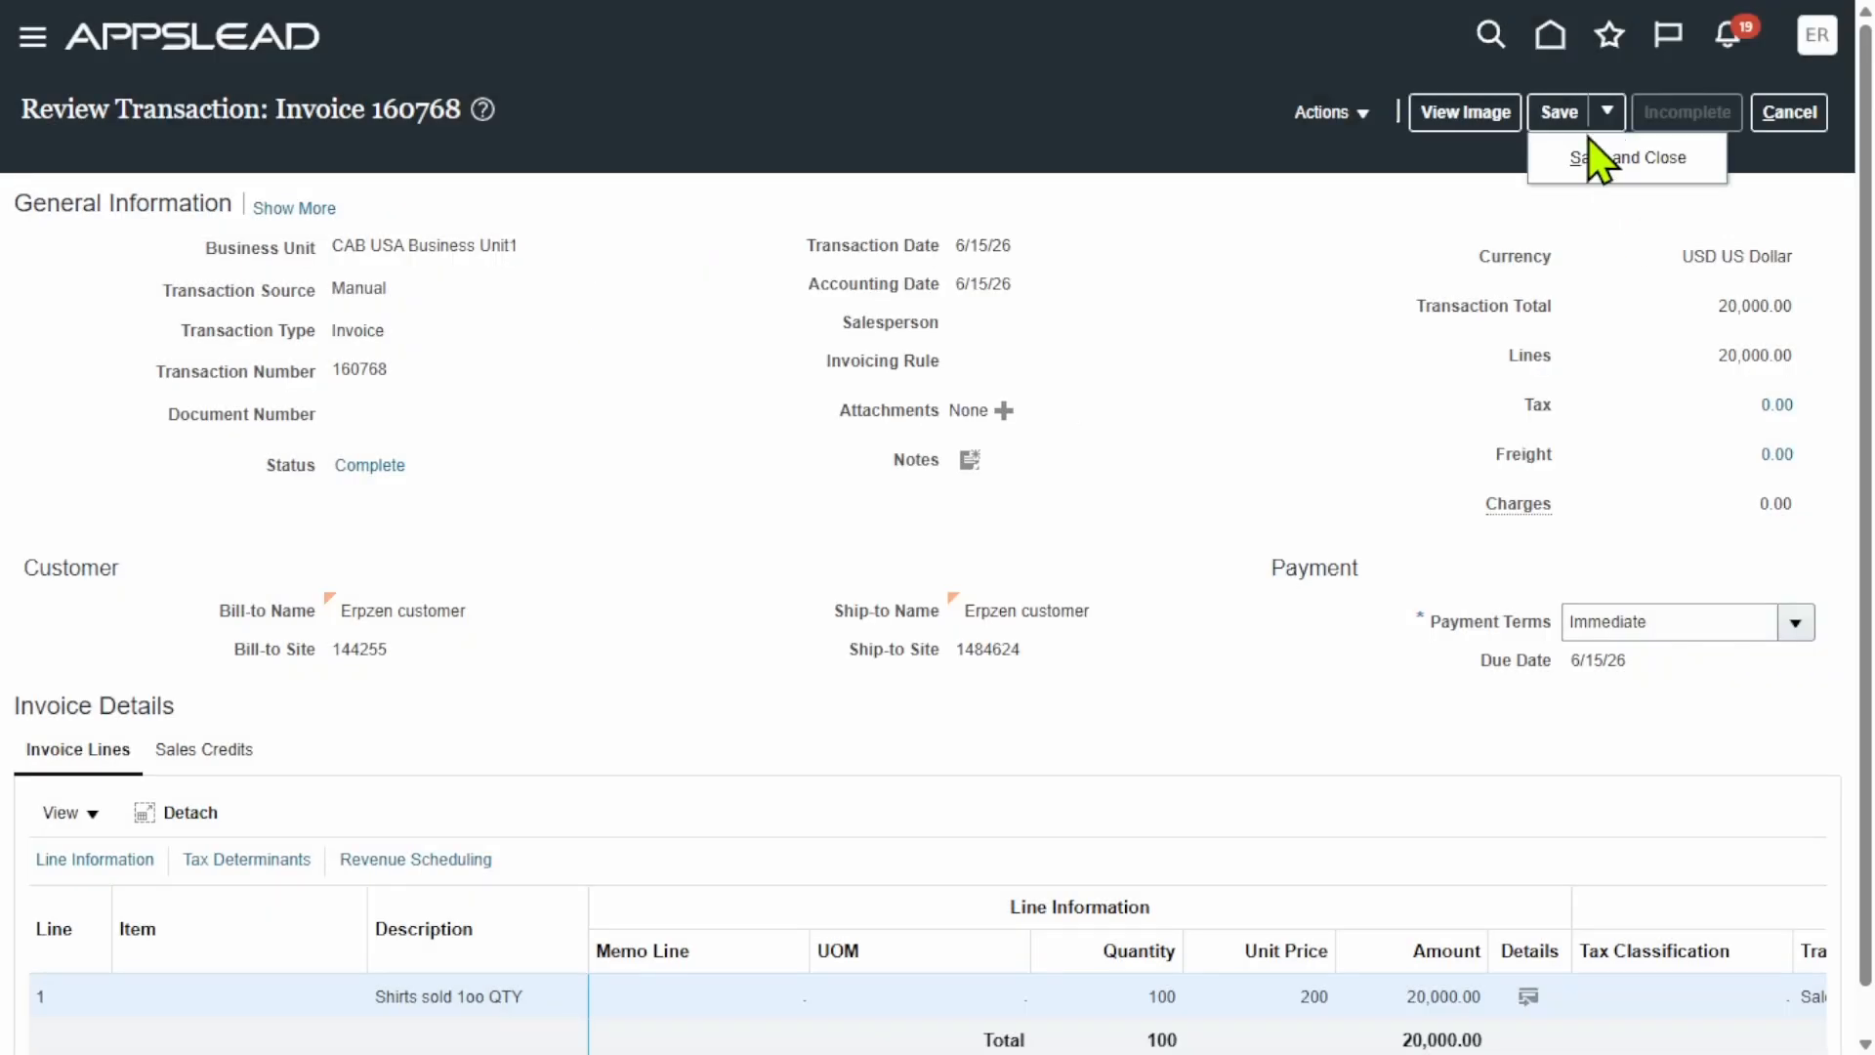
click(1594, 156)
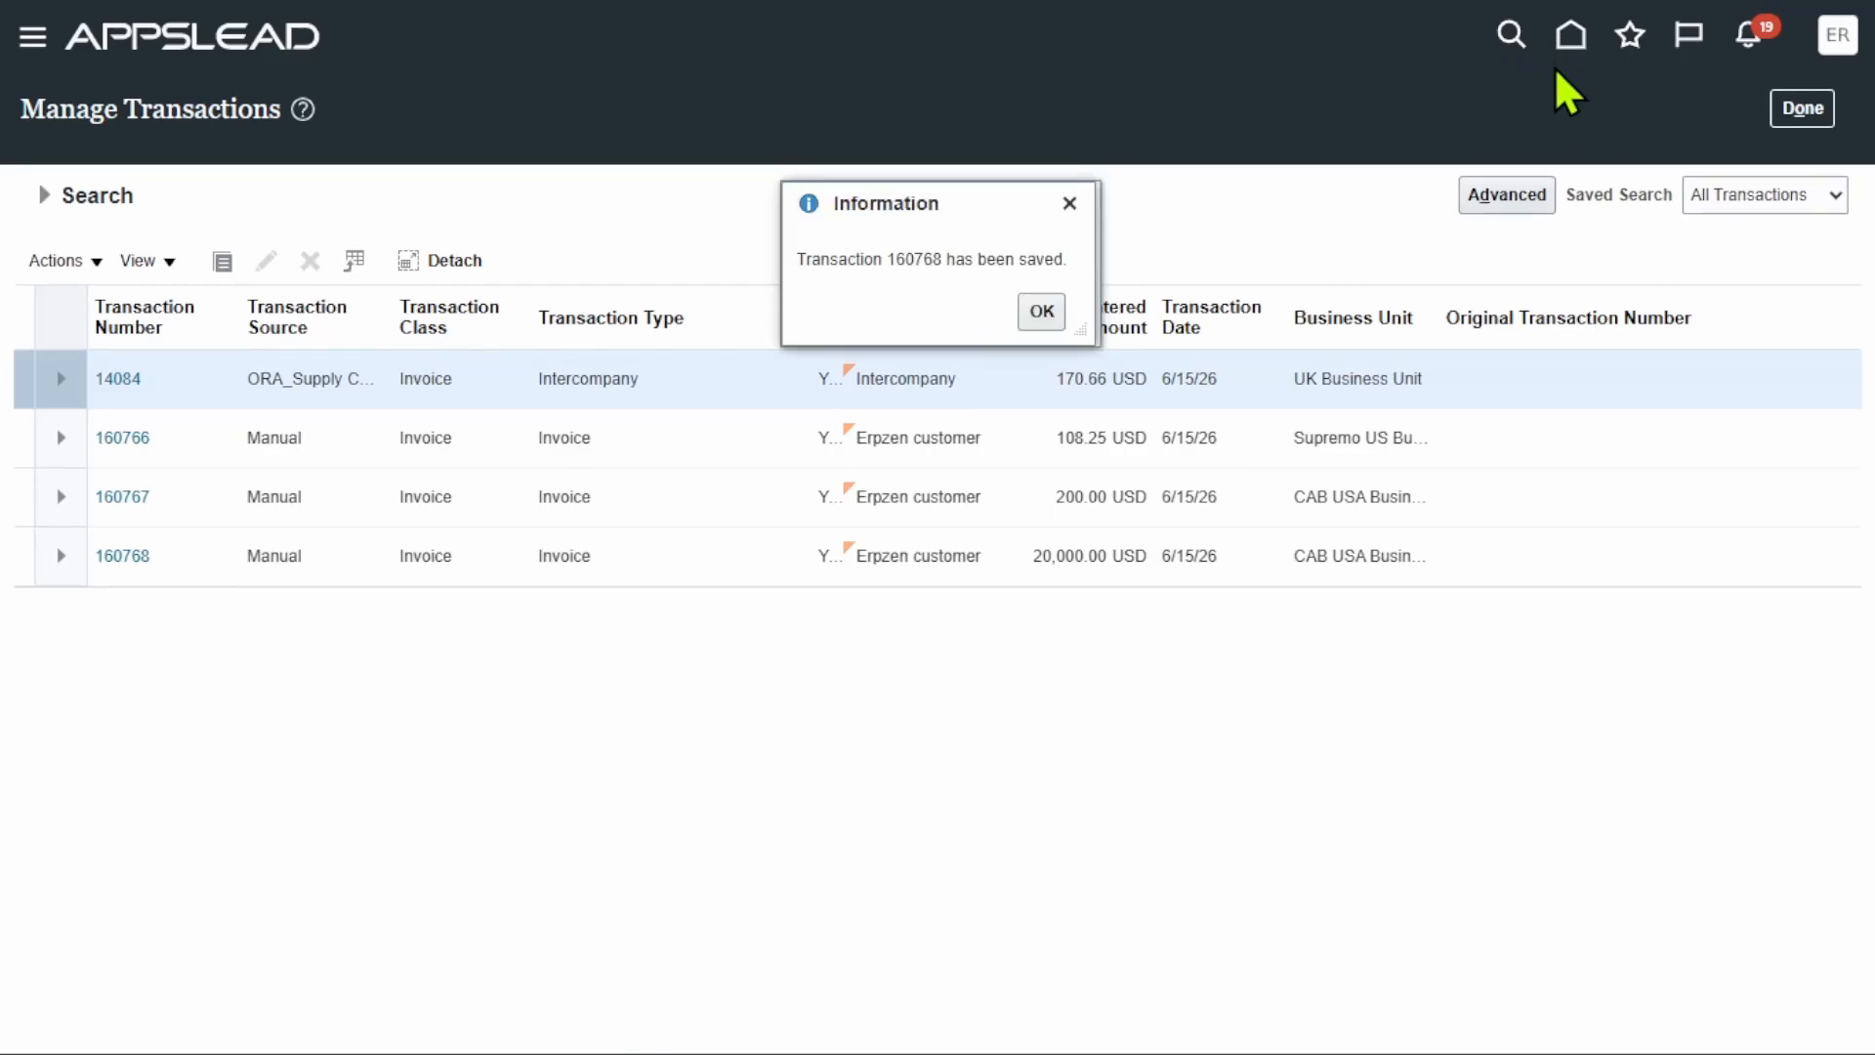
click(1050, 309)
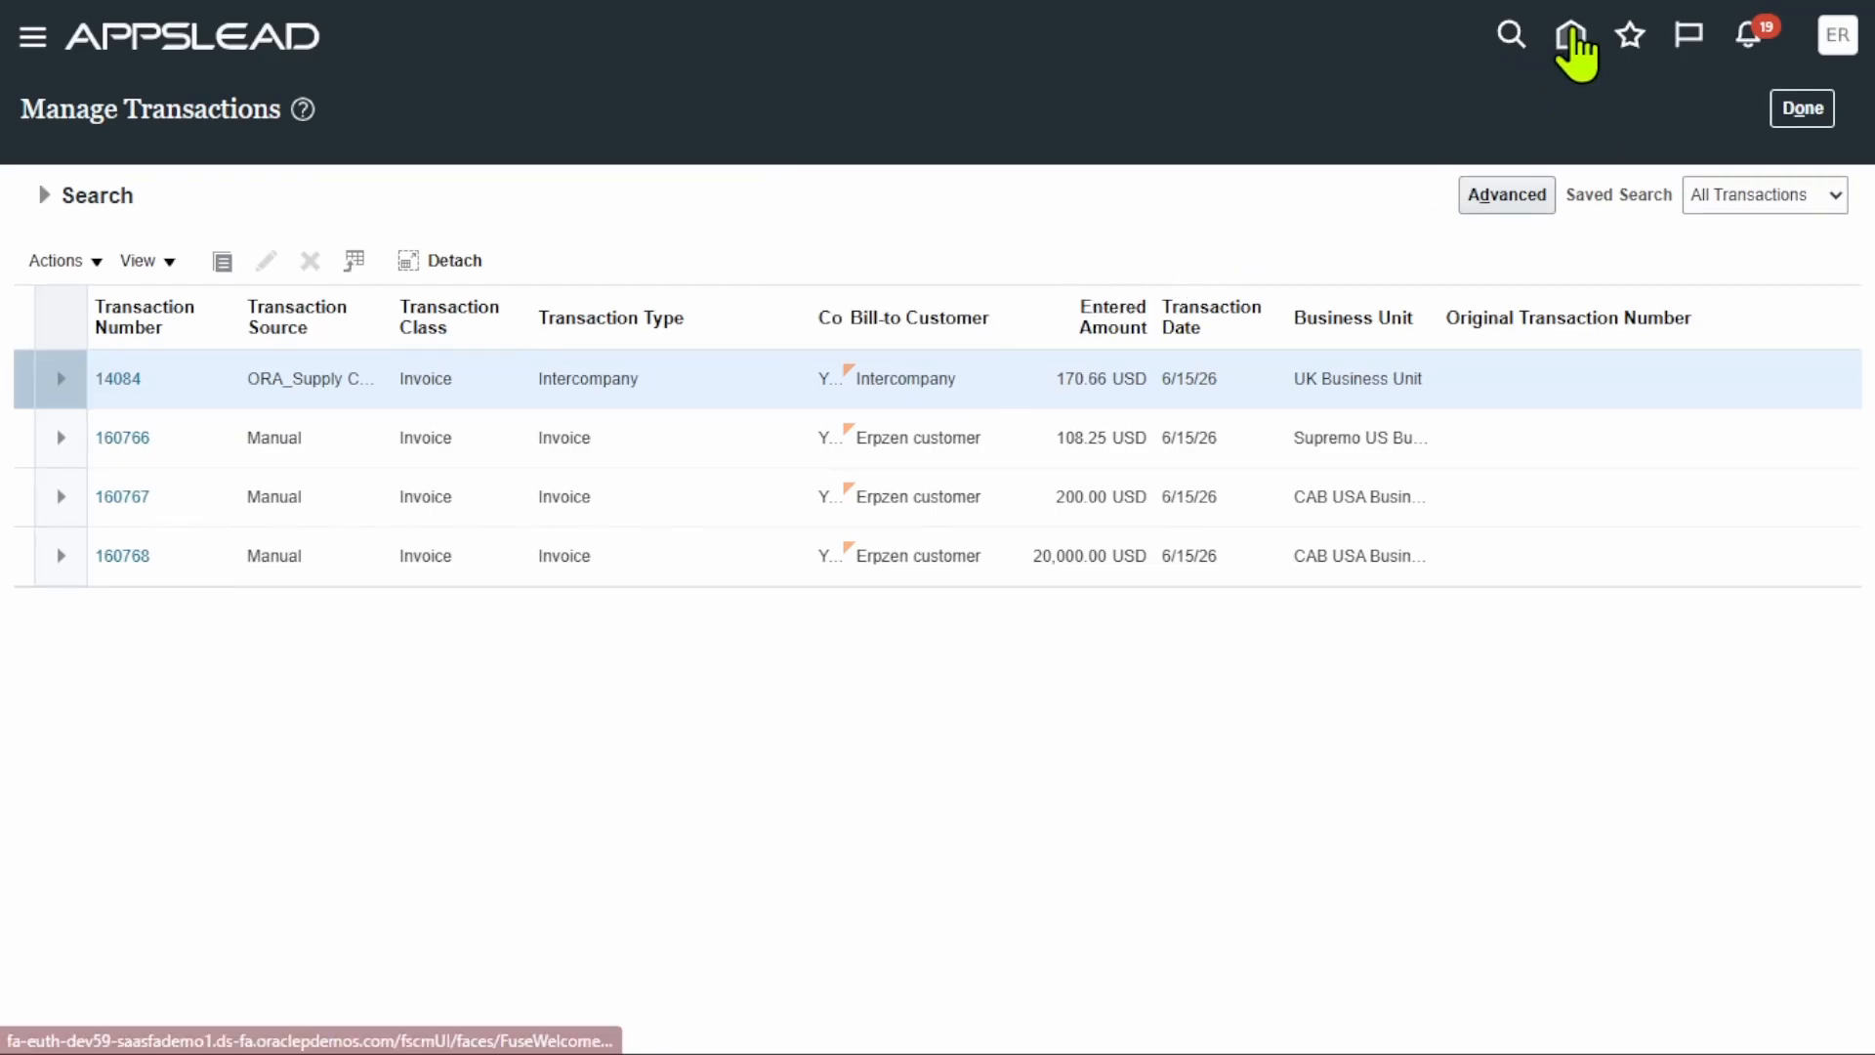
click(1573, 45)
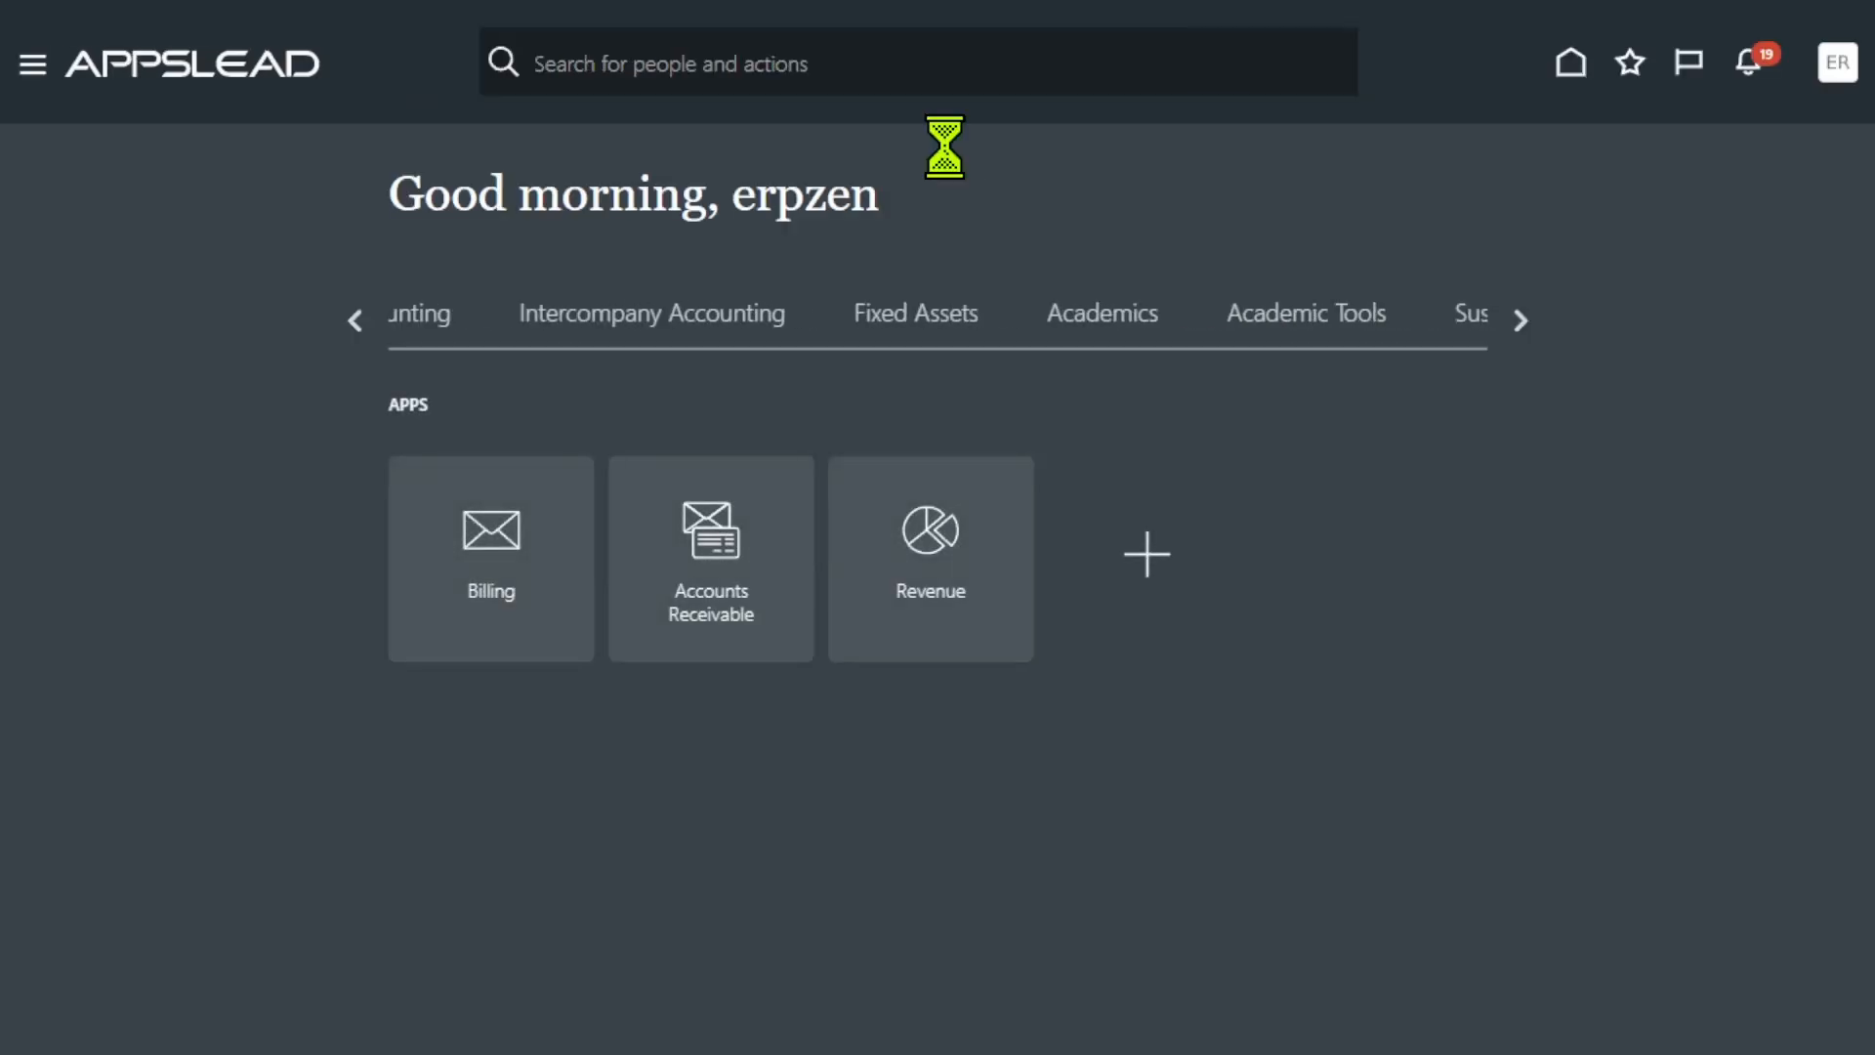